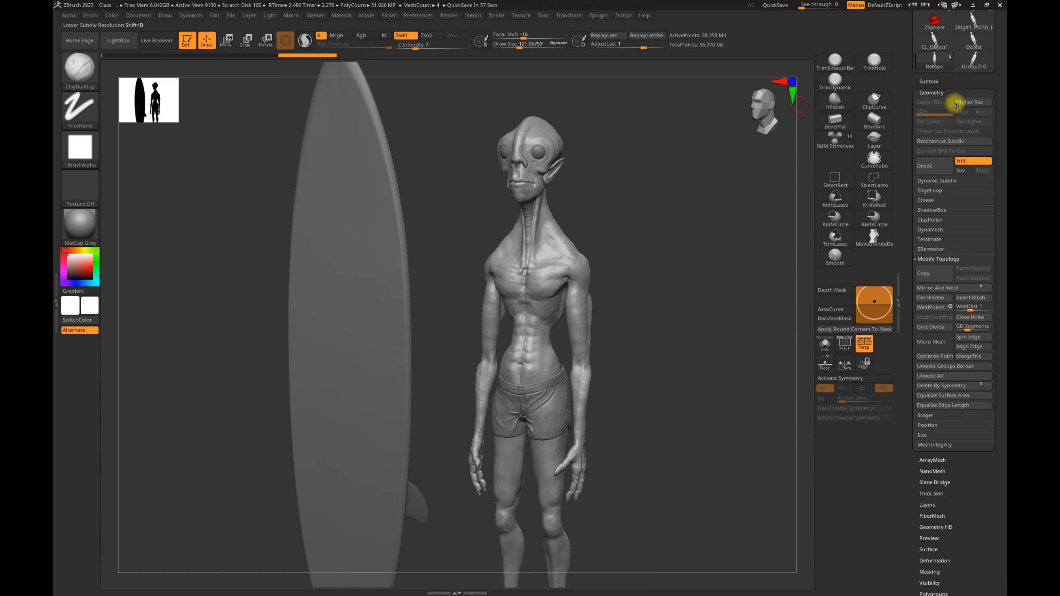
Expand the subtool list and set its visible count to 11.
{"action": "left_click_drag", "start_coordinate": [993, 70], "coordinate": [1000, 131]}
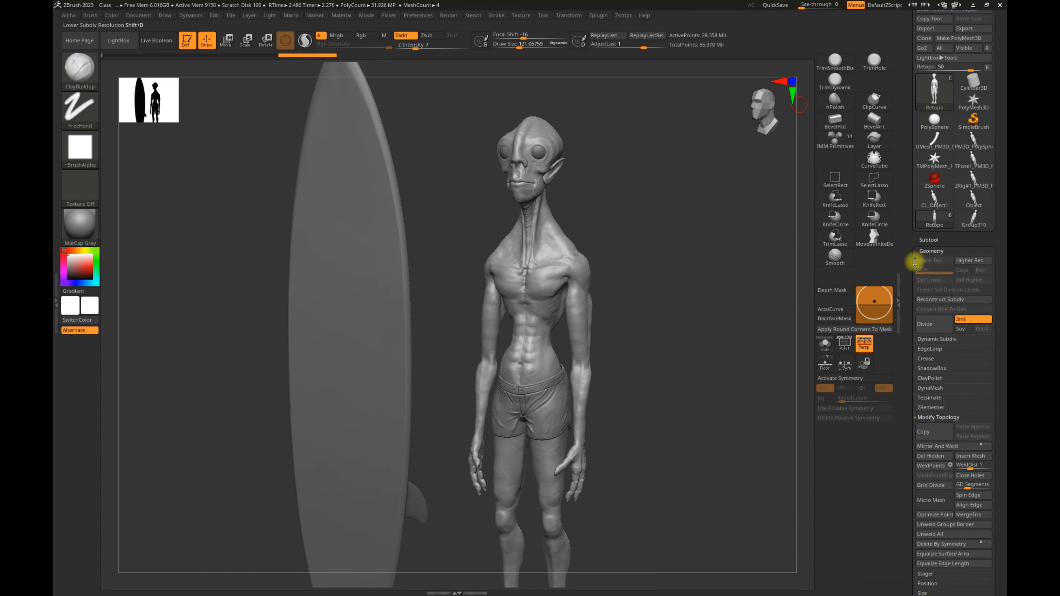
{"action": "left_click", "coordinate": [937, 239]}
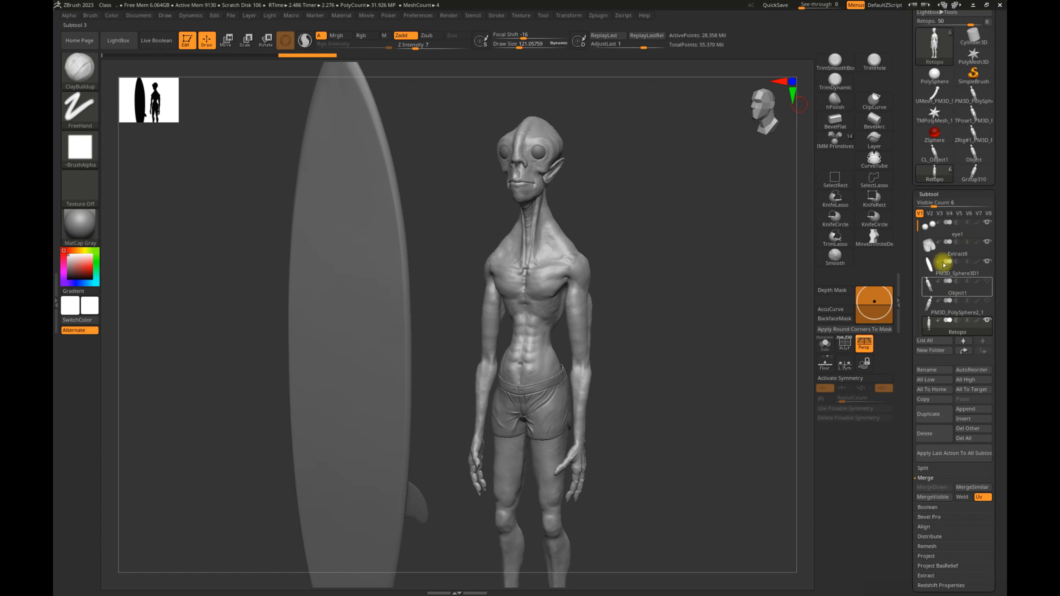
{"action": "left_click_drag", "start_coordinate": [934, 203], "coordinate": [948, 204]}
{"action": "left_click", "coordinate": [977, 269]}
{"action": "left_click", "coordinate": [973, 255]}
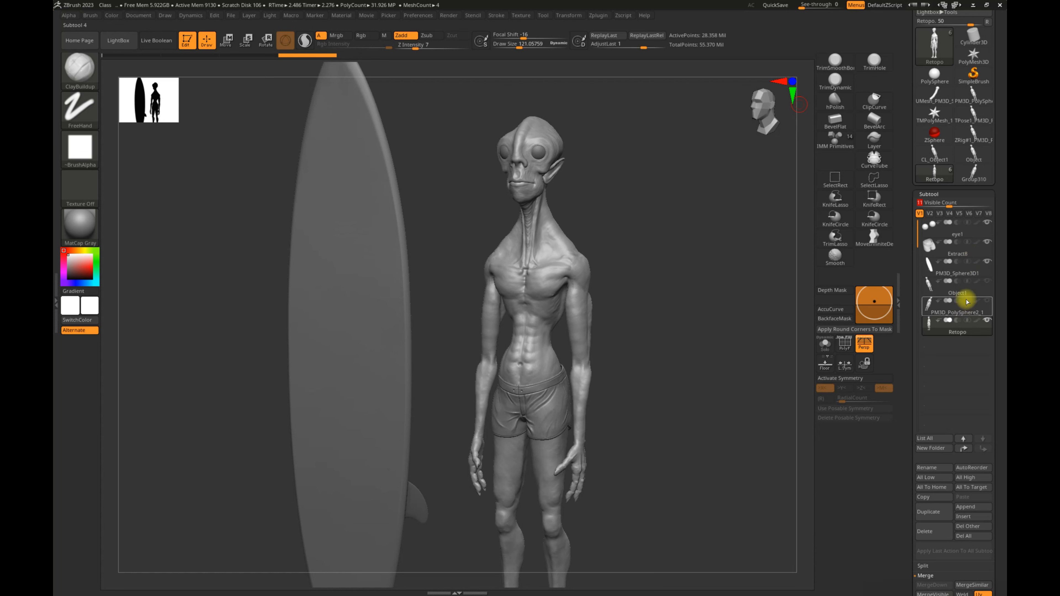
Make the Extract8 shorts active from the subtool list, followed by the eye1 subtool.
{"action": "left_click", "coordinate": [959, 326]}
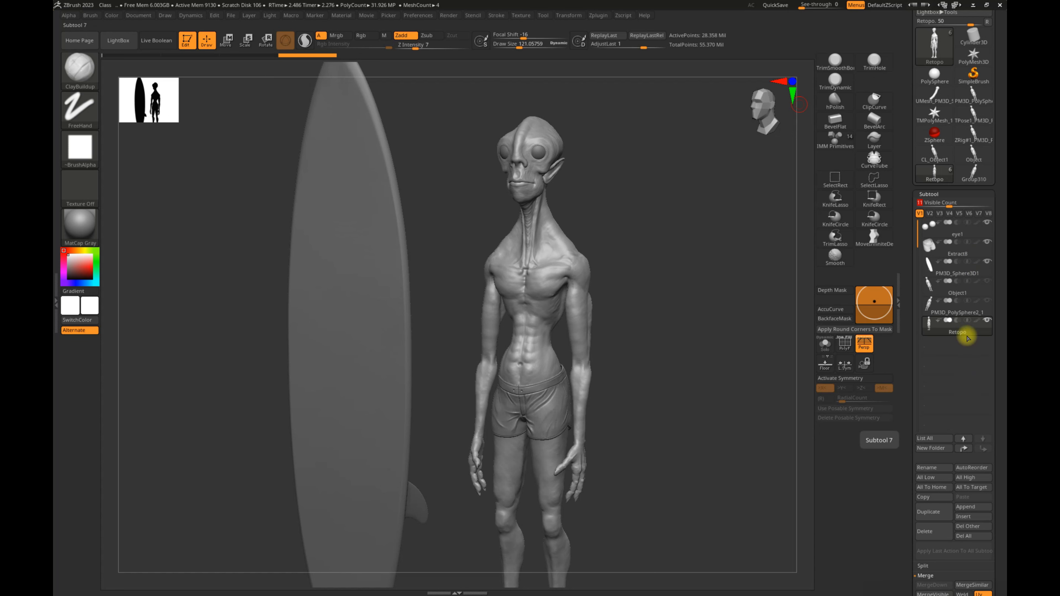
{"action": "left_click", "coordinate": [972, 257]}
{"action": "left_click", "coordinate": [958, 255]}
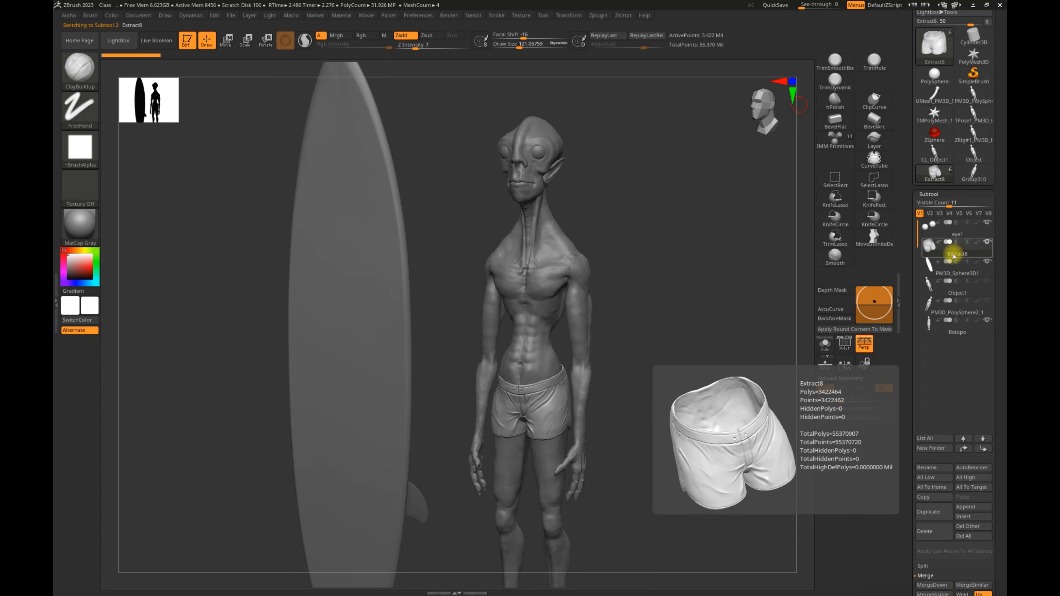
{"action": "left_click", "coordinate": [971, 235]}
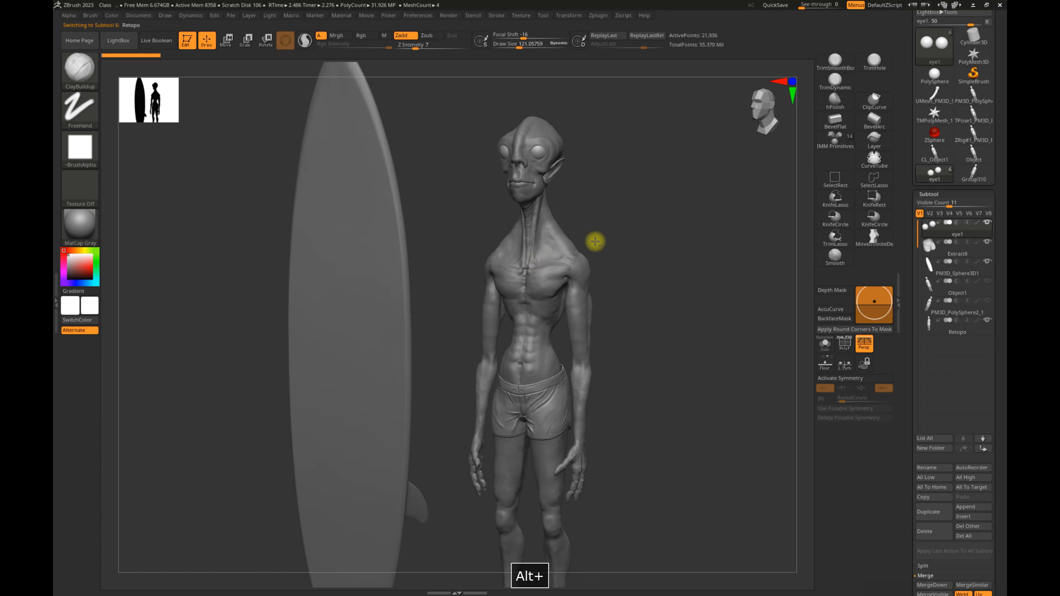
Switch the active subtool directly on the model between body, shorts, eyes and surfboard, finishing on the eyes.
{"action": "left_click", "coordinate": [542, 175], "text": "alt"}
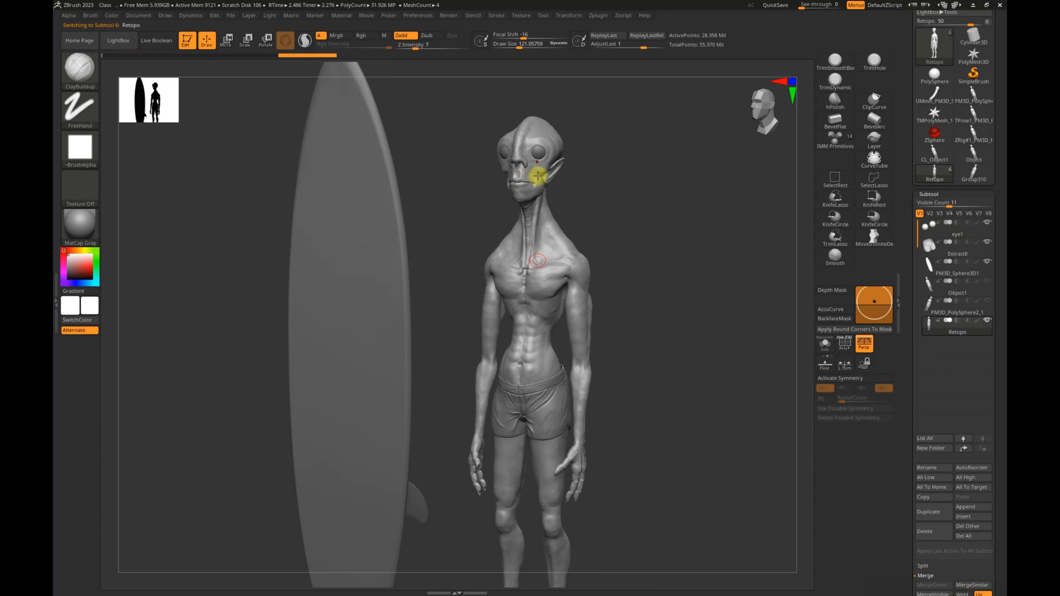
{"action": "left_click", "coordinate": [550, 411], "text": "alt"}
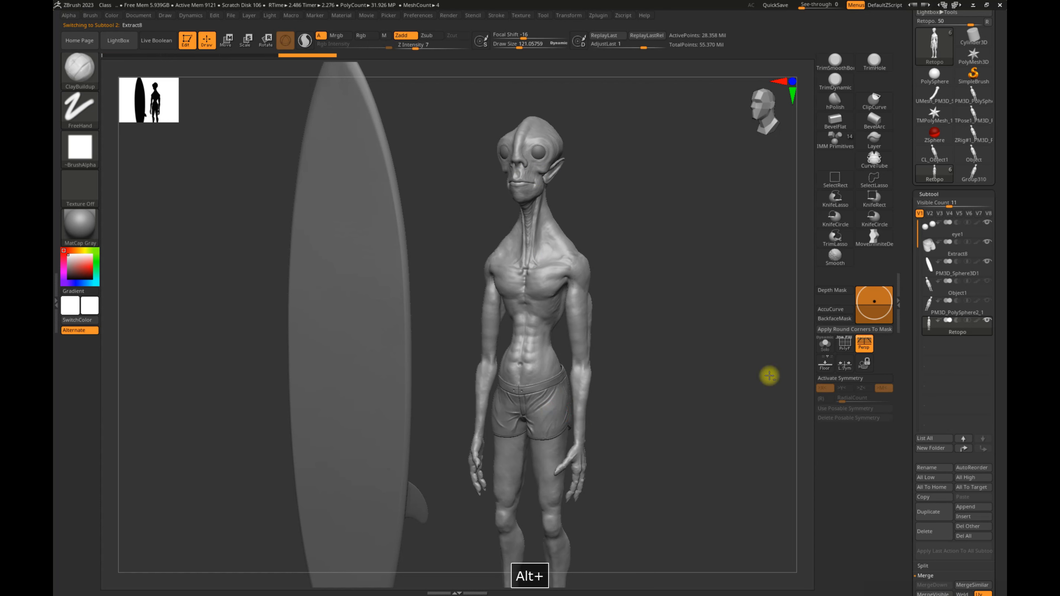
{"action": "left_click", "coordinate": [538, 153], "text": "alt"}
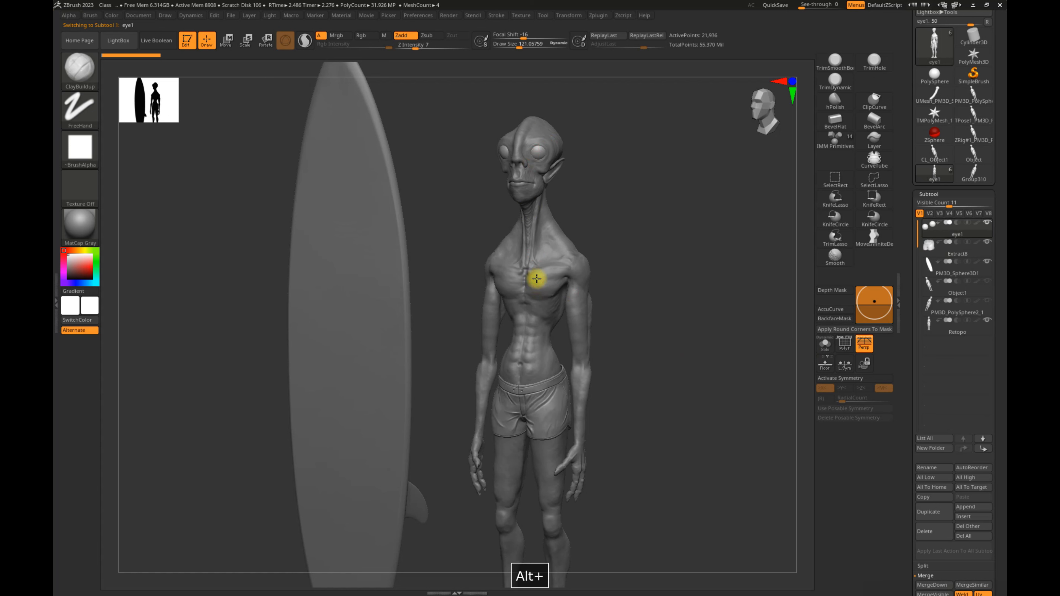
{"action": "left_click", "coordinate": [539, 172], "text": "alt"}
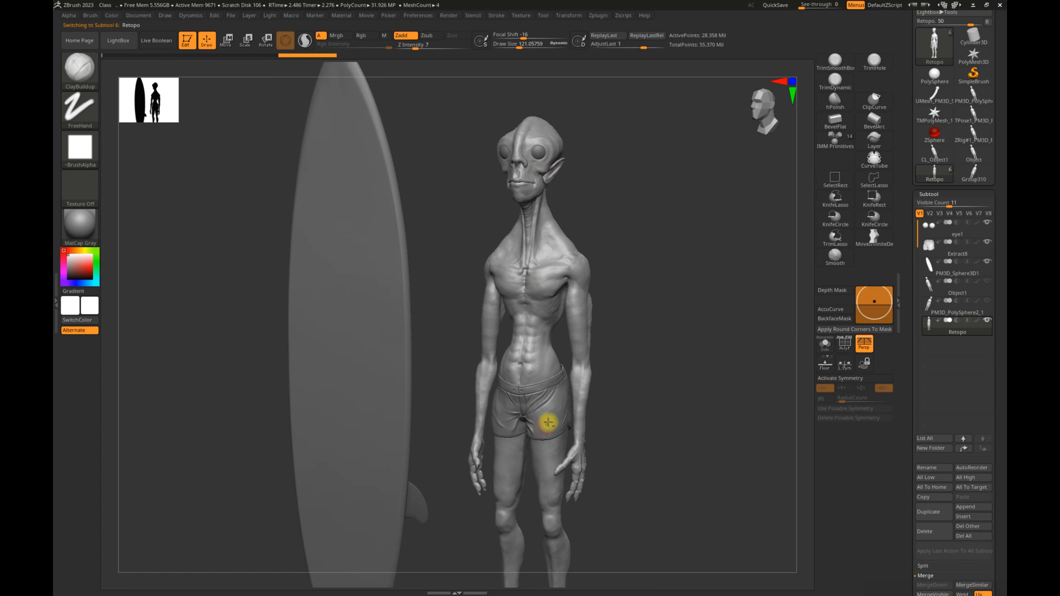
{"action": "left_click", "coordinate": [552, 415], "text": "alt"}
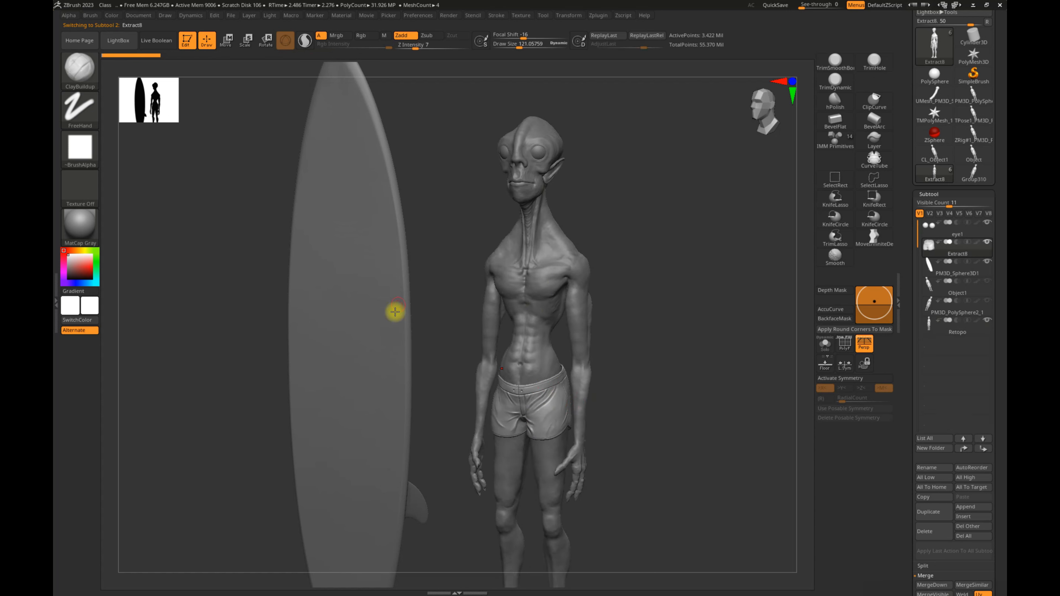
{"action": "left_click", "coordinate": [385, 309], "text": "alt"}
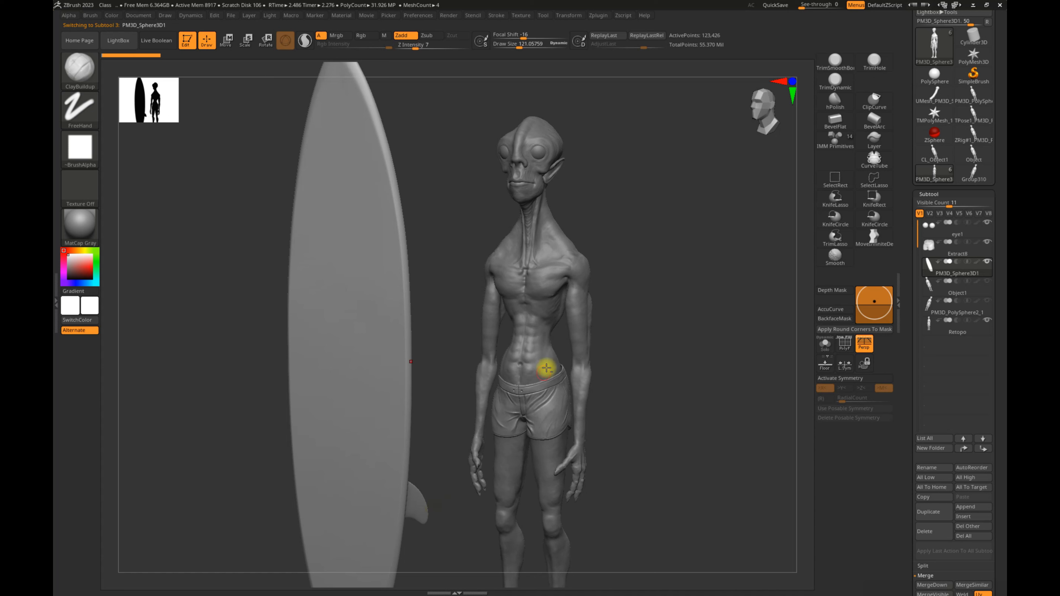
{"action": "left_click", "coordinate": [555, 409], "text": "alt"}
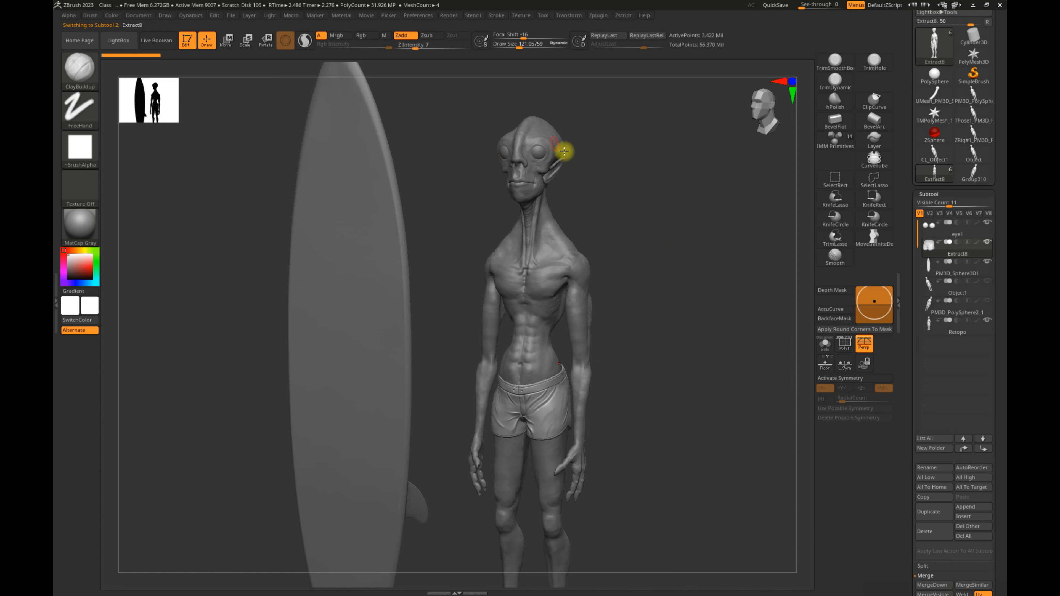
{"action": "left_click", "coordinate": [539, 150], "text": "alt"}
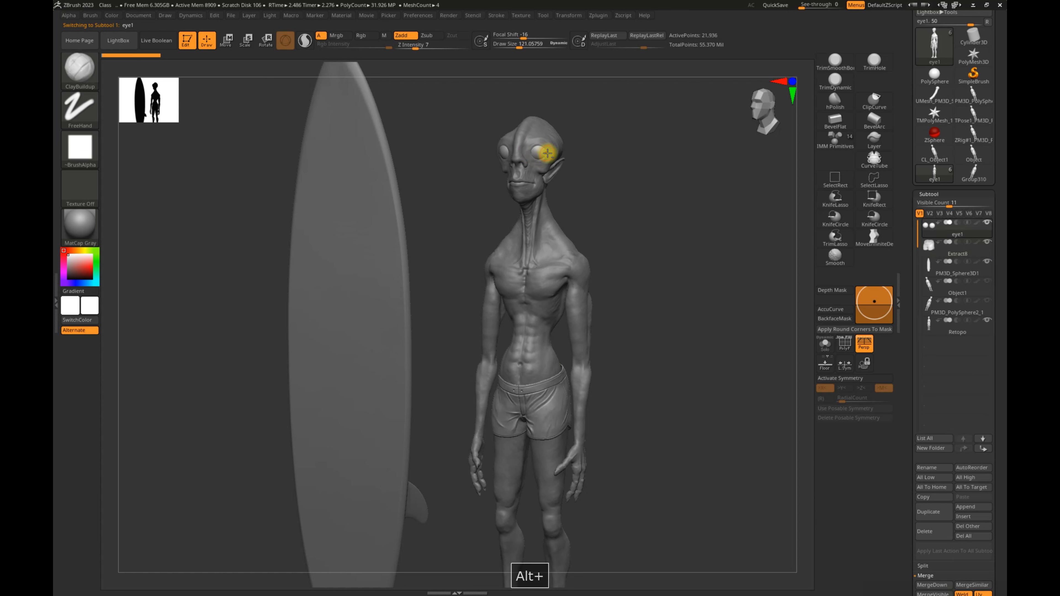
Bring up the Move gizmo on the eyes, switch it to Rotate and return it to Move.
{"action": "key", "text": "f"}
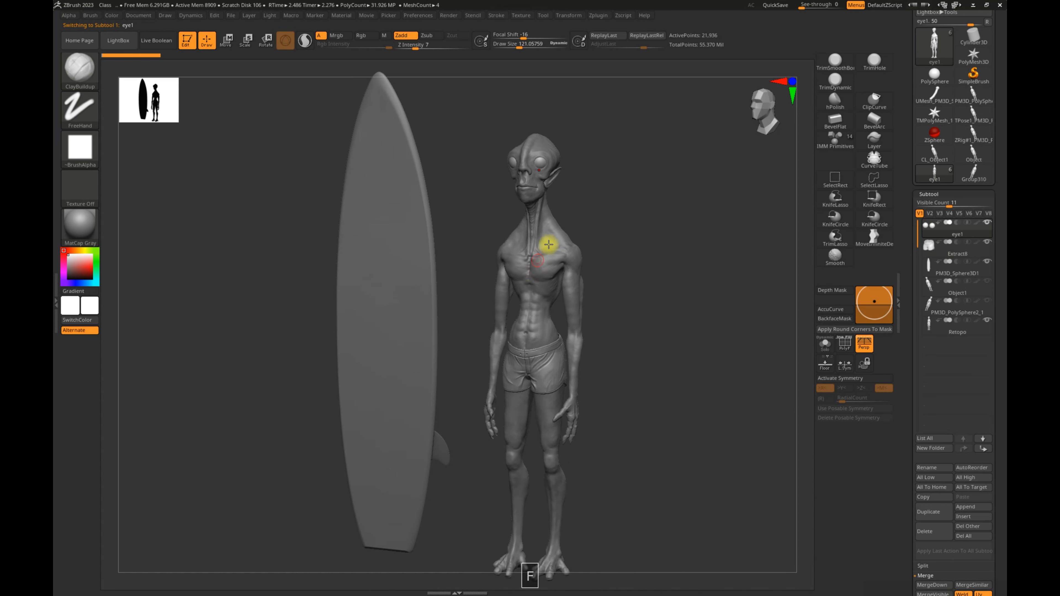
{"action": "left_click_drag", "start_coordinate": [591, 185], "coordinate": [745, 194], "text": "alt"}
{"action": "left_click_drag", "start_coordinate": [650, 125], "coordinate": [694, 538], "text": "alt"}
{"action": "left_click_drag", "start_coordinate": [665, 274], "coordinate": [684, 140], "text": "alt"}
{"action": "key", "text": "f"}
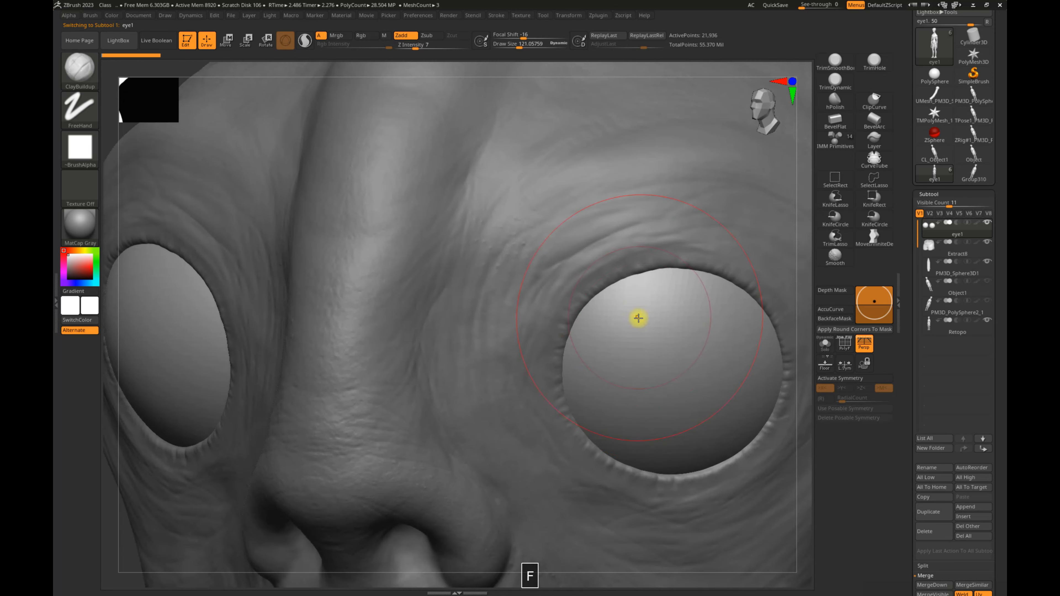
{"action": "left_click_drag", "start_coordinate": [805, 339], "coordinate": [629, 292], "text": "alt"}
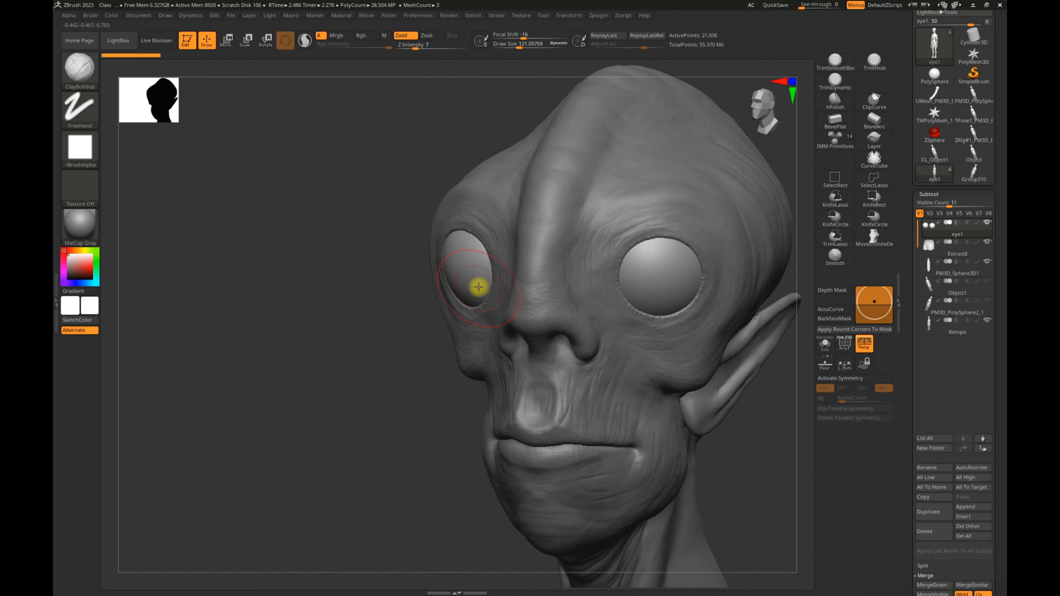
{"action": "key", "text": "w"}
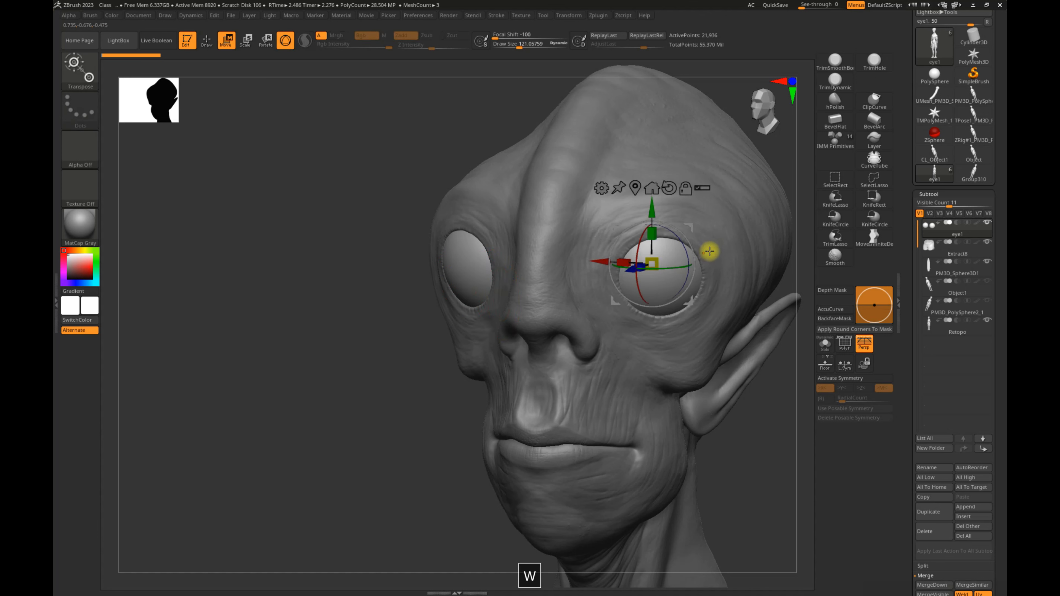
{"action": "key", "text": "r"}
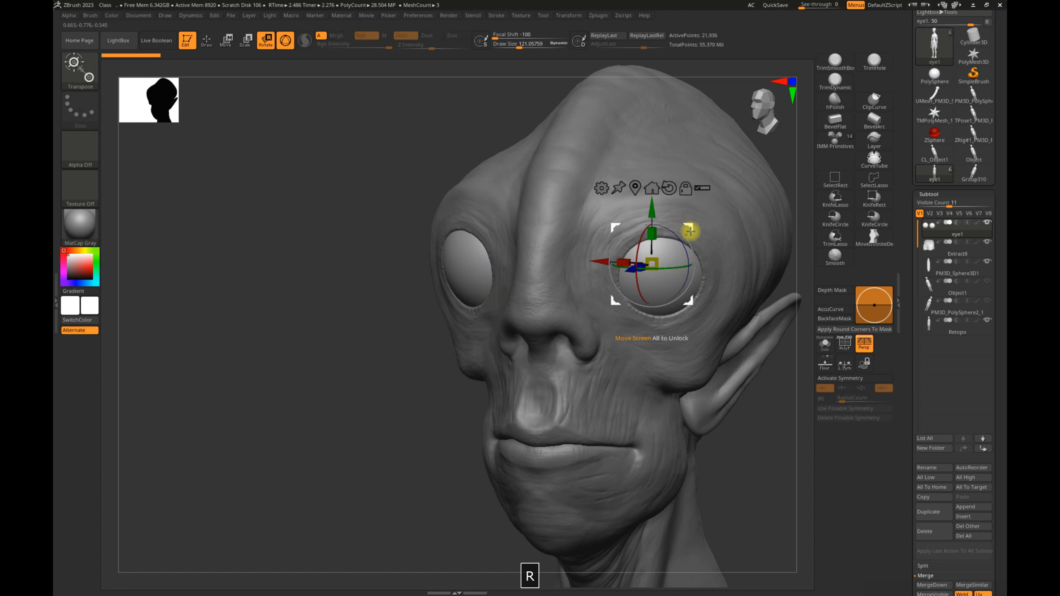
{"action": "key", "text": "w"}
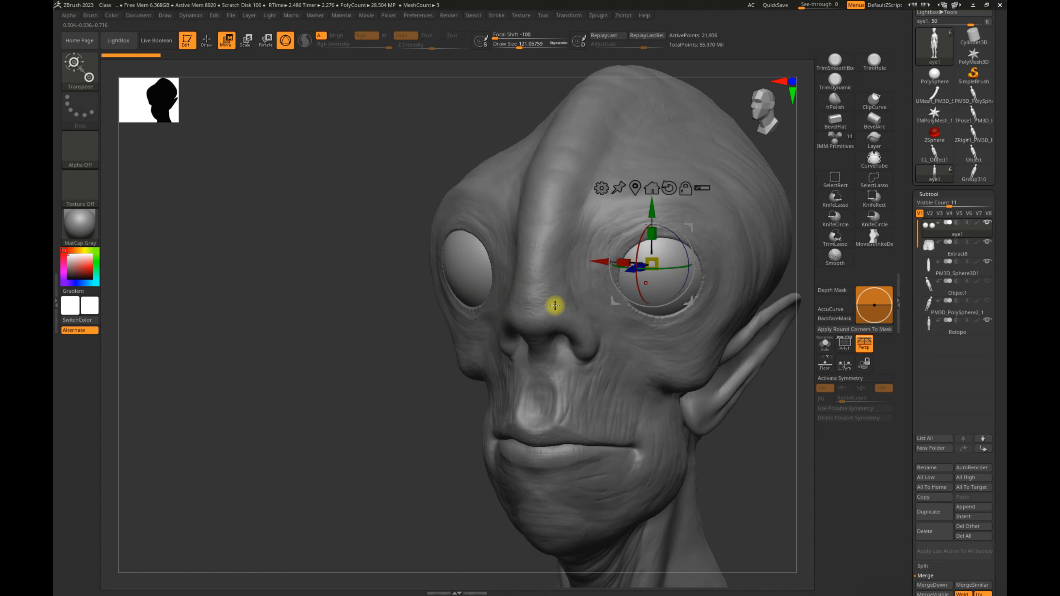
{"action": "mouse_move", "coordinate": [664, 280]}
{"action": "right_mouse_down", "text": "alt"}
{"action": "mouse_move", "coordinate": [619, 293]}
{"action": "mouse_move", "coordinate": [492, 286]}
{"action": "right_mouse_up", "text": "alt"}
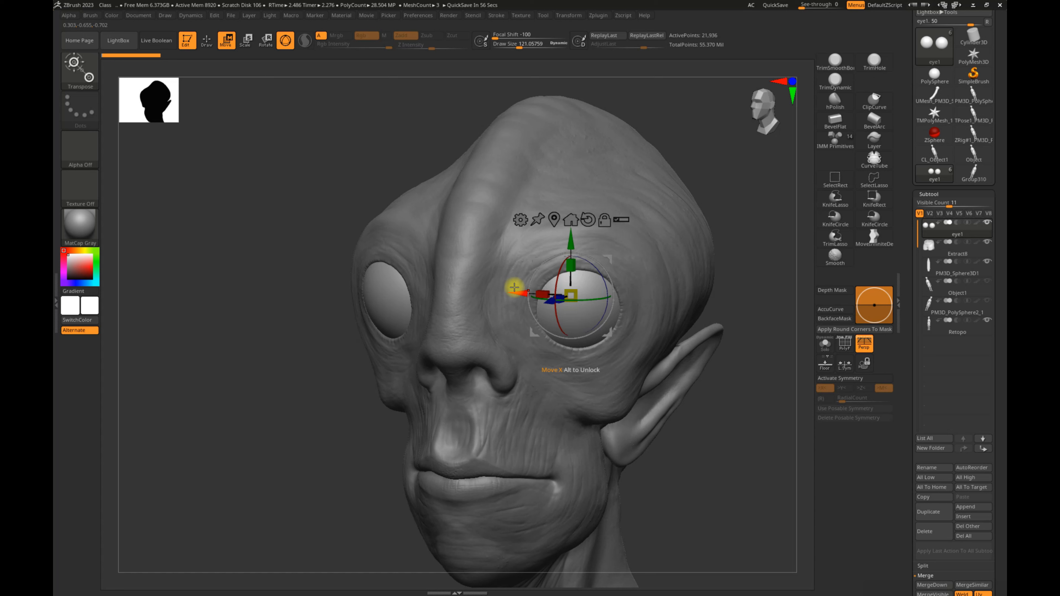
Change the eyes' transform mode to Scale and toggle between the transpose line and the gizmo.
{"action": "key", "text": "y"}
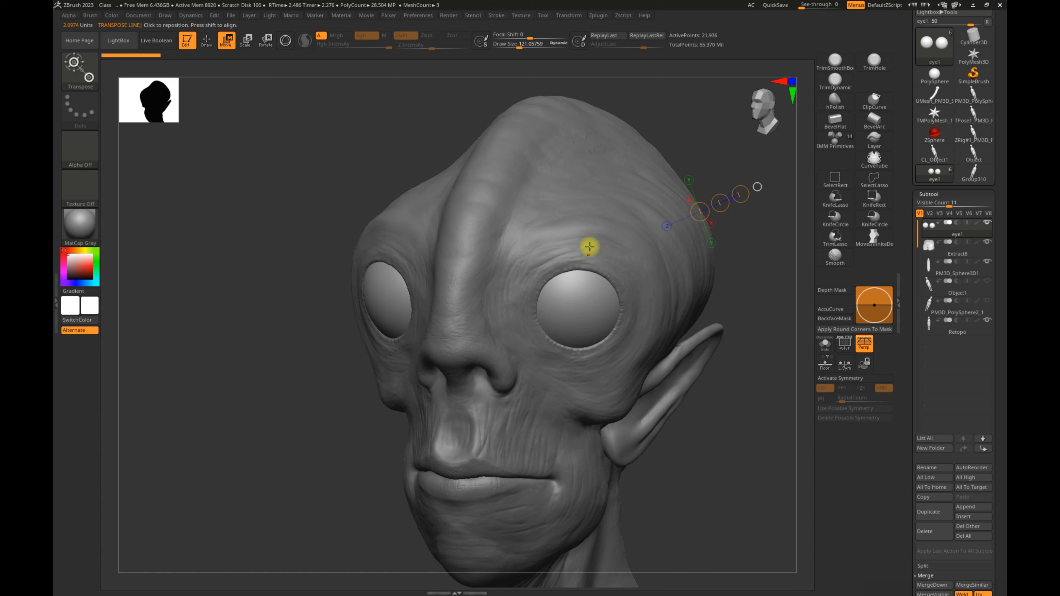
{"action": "key", "text": "e"}
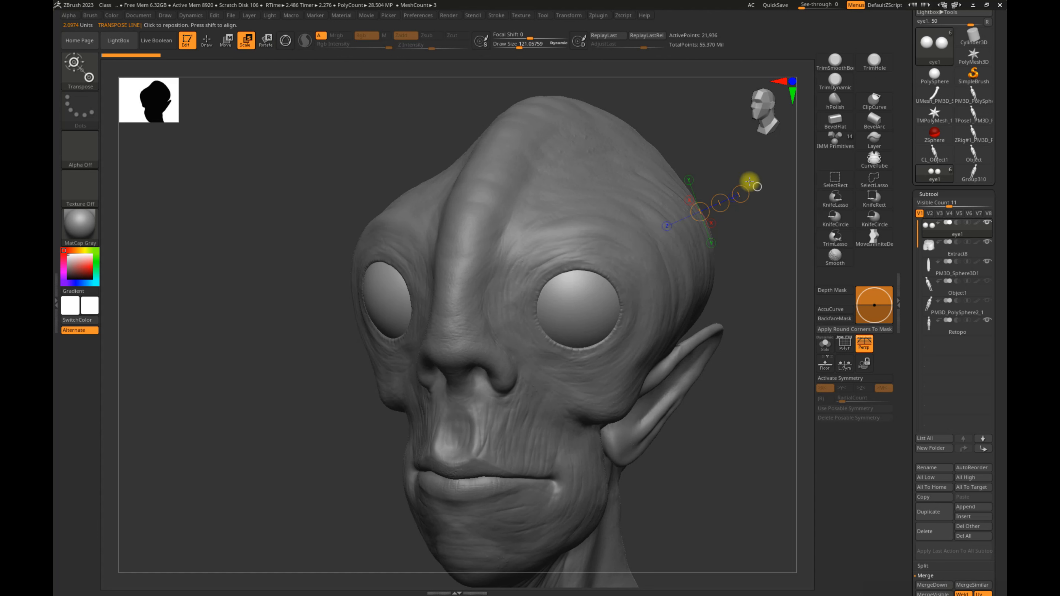
{"action": "key", "text": "y"}
{"action": "key", "text": "y"}
{"action": "key", "text": "y"}
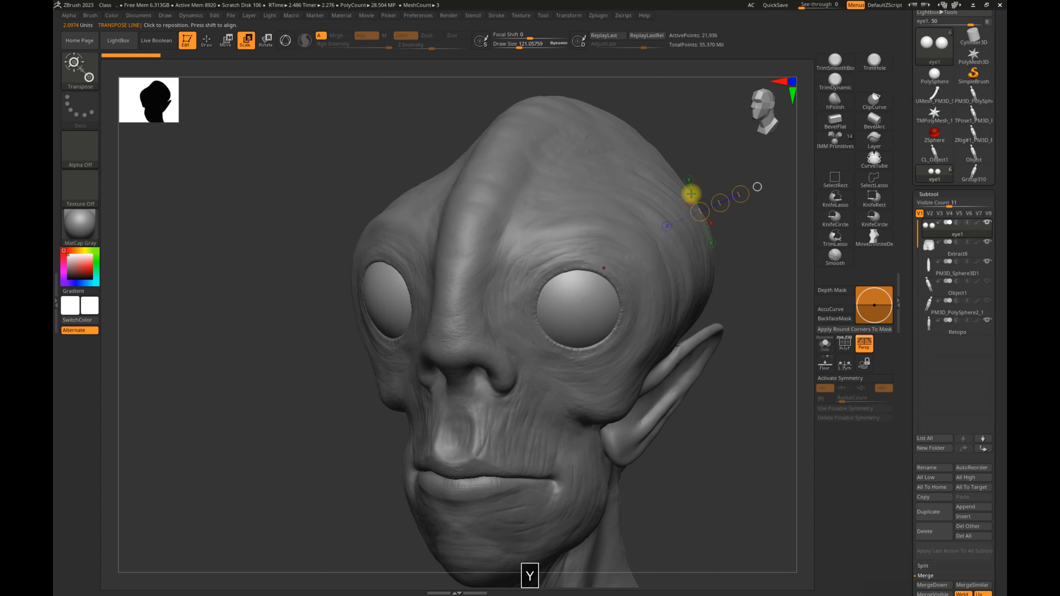
{"action": "key", "text": "y"}
{"action": "key", "text": "y"}
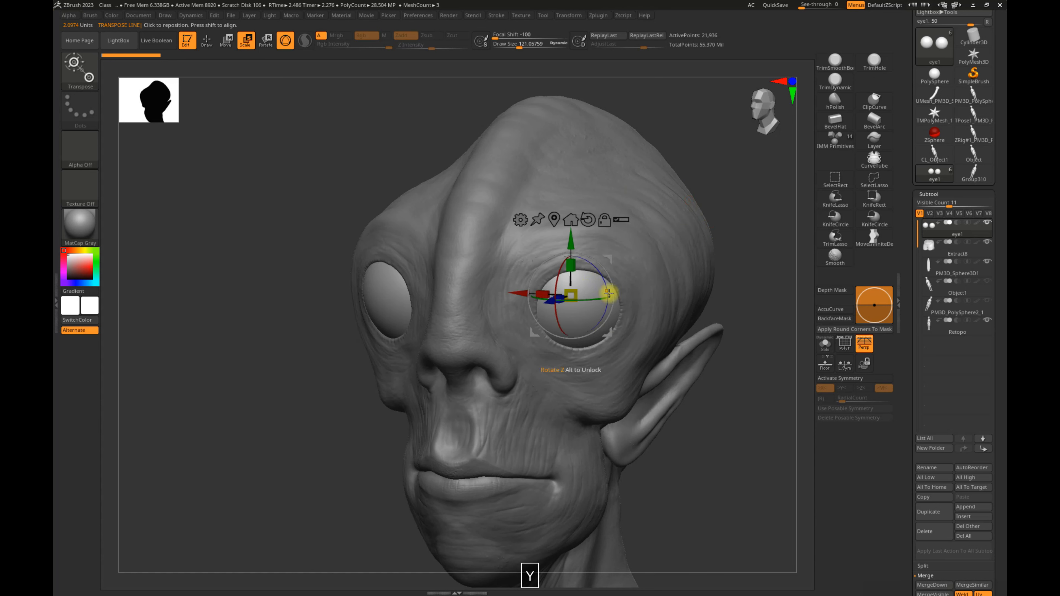
{"action": "key", "text": "y"}
{"action": "left_click_drag", "start_coordinate": [748, 405], "coordinate": [717, 386]}
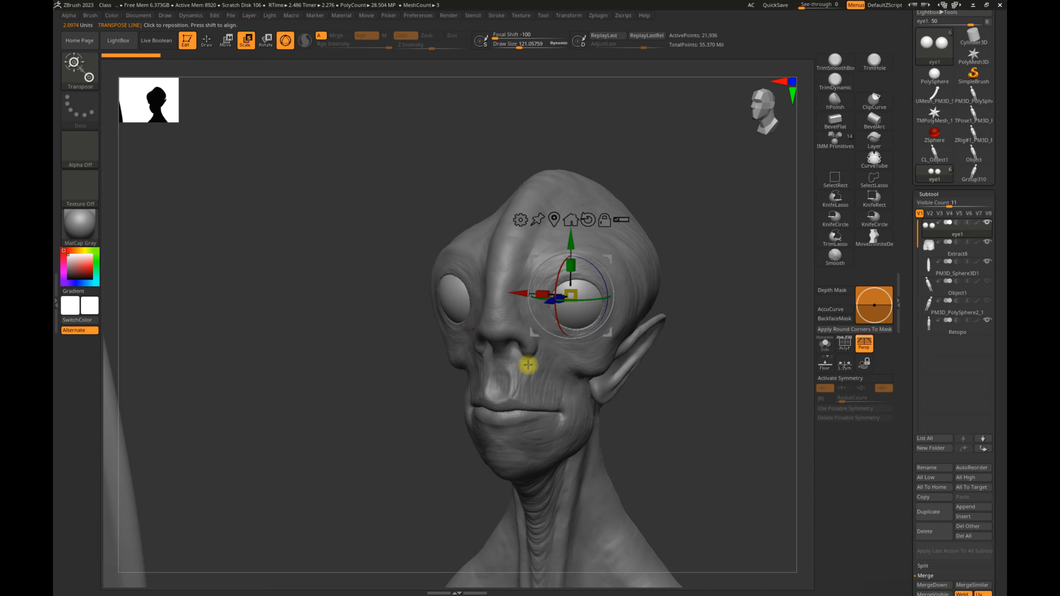
Switch to the transpose line and draw one about 35 units long from the forehead down to the upper chest.
{"action": "key", "text": "y"}
{"action": "left_click_drag", "start_coordinate": [703, 407], "coordinate": [621, 315], "text": "alt"}
{"action": "left_click_drag", "start_coordinate": [465, 207], "coordinate": [467, 473]}
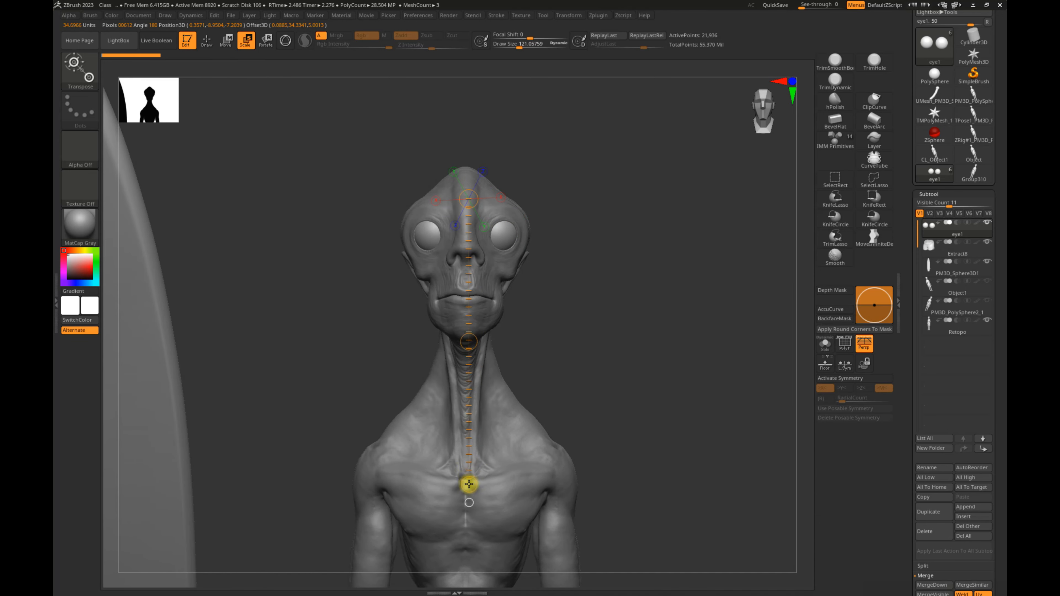
{"action": "left_click_drag", "start_coordinate": [667, 367], "coordinate": [731, 368]}
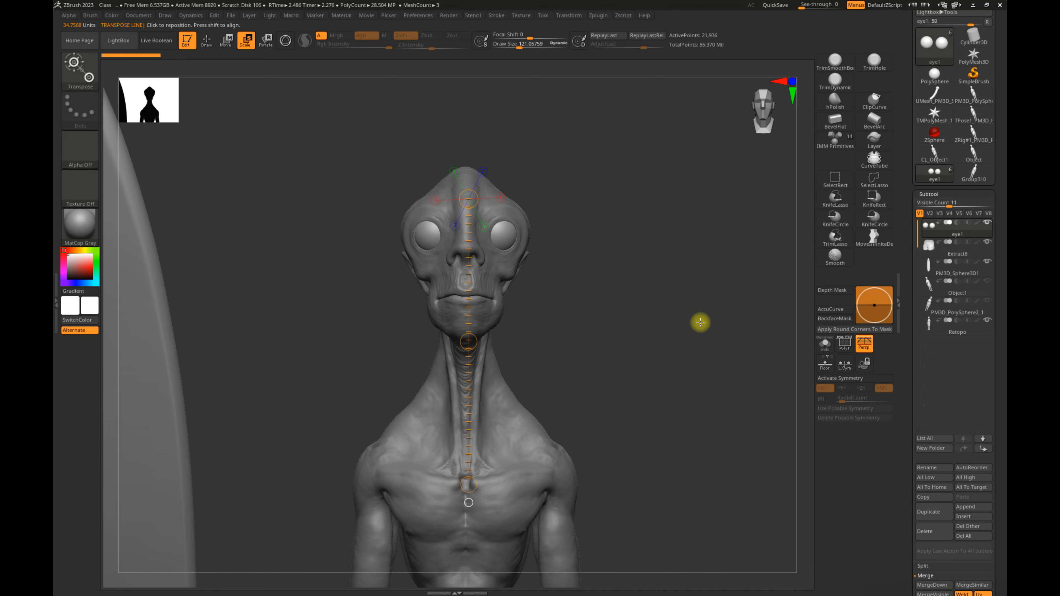
Draw a transpose line about 55 units long down the arm from the shoulder to the hand.
{"action": "mouse_move", "coordinate": [579, 339]}
{"action": "left_mouse_down", "text": "alt"}
{"action": "mouse_move", "coordinate": [587, 301]}
{"action": "mouse_move", "coordinate": [565, 256]}
{"action": "left_mouse_up", "text": "alt"}
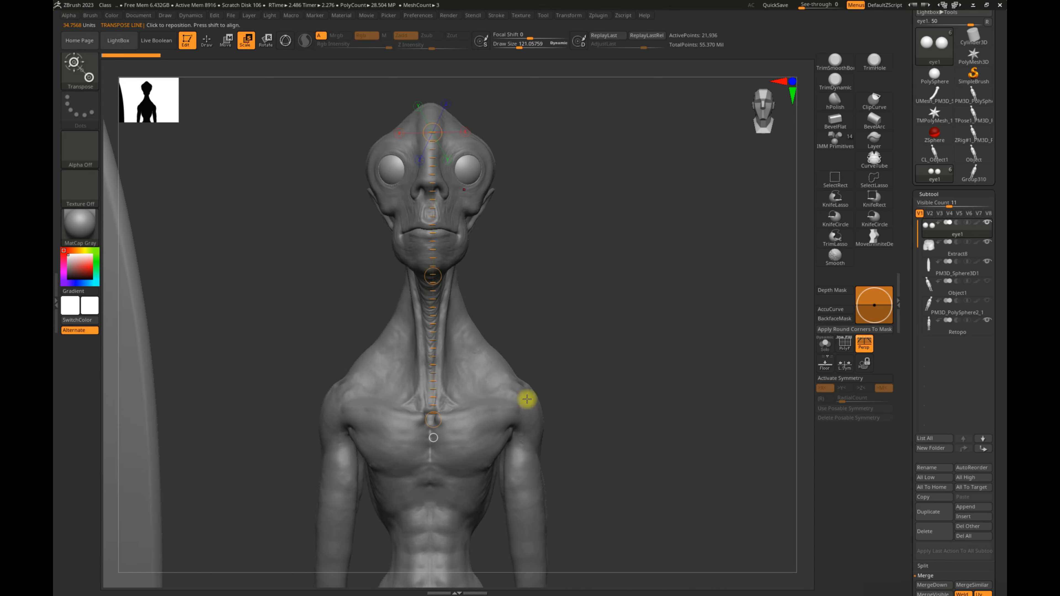
{"action": "mouse_move", "coordinate": [683, 406]}
{"action": "left_mouse_down", "text": "alt"}
{"action": "mouse_move", "coordinate": [582, 398]}
{"action": "mouse_move", "coordinate": [603, 399]}
{"action": "mouse_move", "coordinate": [568, 332]}
{"action": "mouse_move", "coordinate": [591, 343]}
{"action": "mouse_move", "coordinate": [556, 261]}
{"action": "mouse_move", "coordinate": [561, 274]}
{"action": "mouse_move", "coordinate": [414, 248]}
{"action": "left_mouse_up", "text": "alt"}
{"action": "mouse_move", "coordinate": [472, 226]}
{"action": "left_mouse_down"}
{"action": "mouse_move", "coordinate": [494, 470]}
{"action": "mouse_move", "coordinate": [485, 460]}
{"action": "left_mouse_up"}
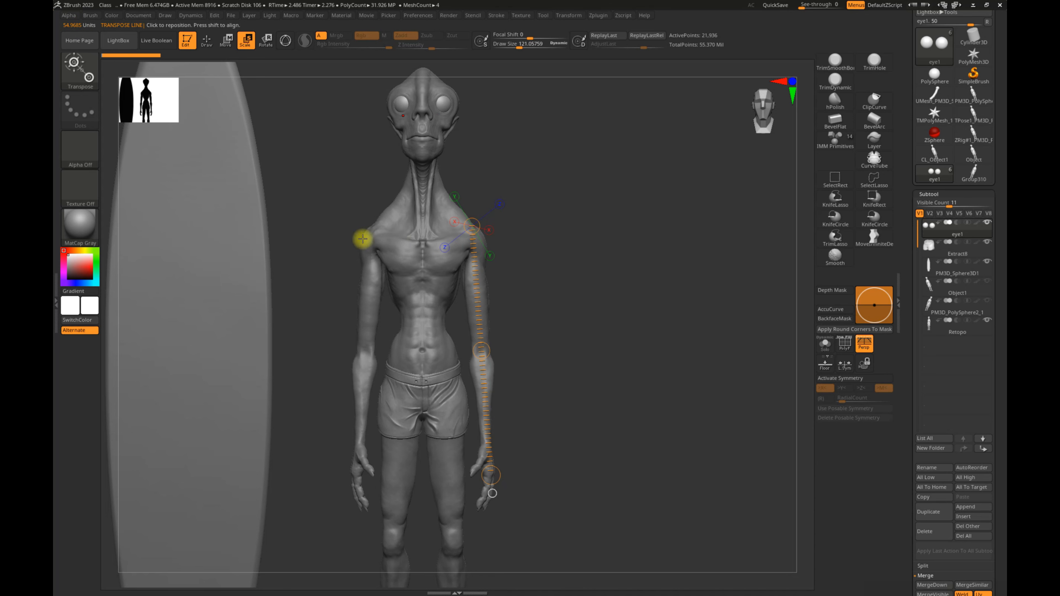
Reposition the transpose line around the arm and redraw it about 30 units long, starting at the forearm.
{"action": "left_click_drag", "start_coordinate": [487, 349], "coordinate": [415, 361]}
{"action": "left_click_drag", "start_coordinate": [494, 349], "coordinate": [594, 341]}
{"action": "left_click_drag", "start_coordinate": [708, 444], "coordinate": [643, 301], "text": "alt"}
{"action": "left_click_drag", "start_coordinate": [583, 246], "coordinate": [605, 315], "text": "alt"}
{"action": "left_click_drag", "start_coordinate": [579, 251], "coordinate": [472, 423]}
{"action": "left_click_drag", "start_coordinate": [493, 328], "coordinate": [523, 224]}
{"action": "left_click_drag", "start_coordinate": [629, 151], "coordinate": [643, 344], "text": "alt"}
{"action": "left_click_drag", "start_coordinate": [570, 308], "coordinate": [600, 304], "text": "alt"}
{"action": "left_click_drag", "start_coordinate": [594, 266], "coordinate": [601, 336], "text": "alt"}
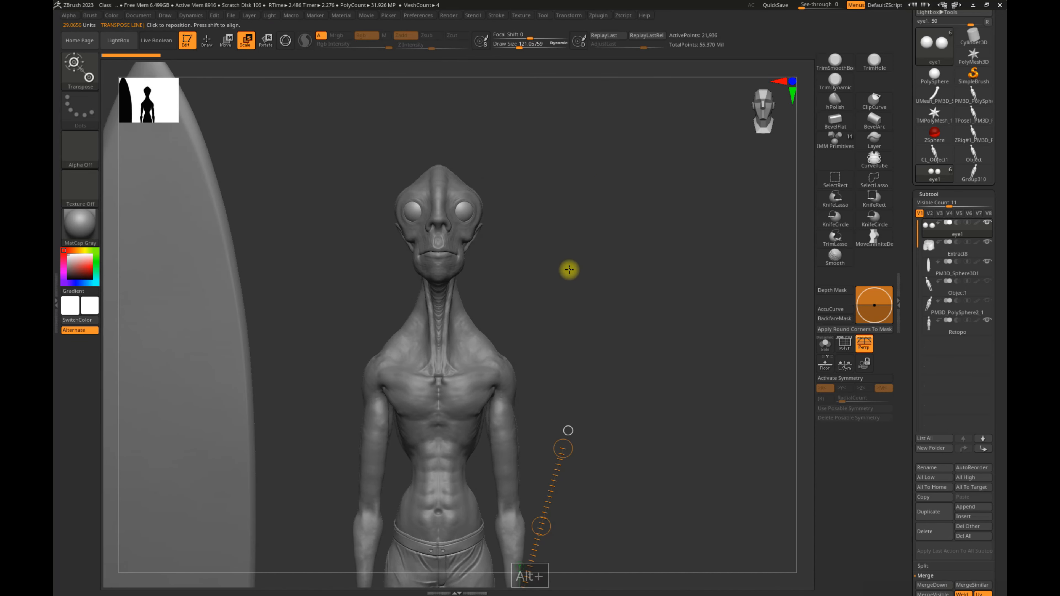
Switch back to the gizmo and reposition it onto the character's eyeball.
{"action": "key", "text": "y"}
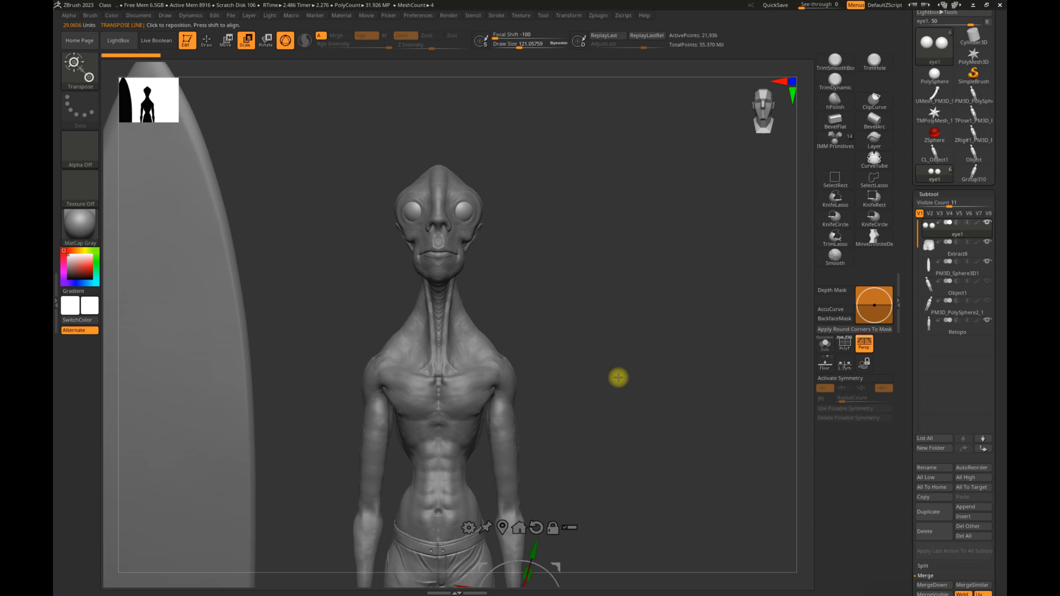
{"action": "left_click_drag", "start_coordinate": [618, 376], "coordinate": [627, 248], "text": "alt"}
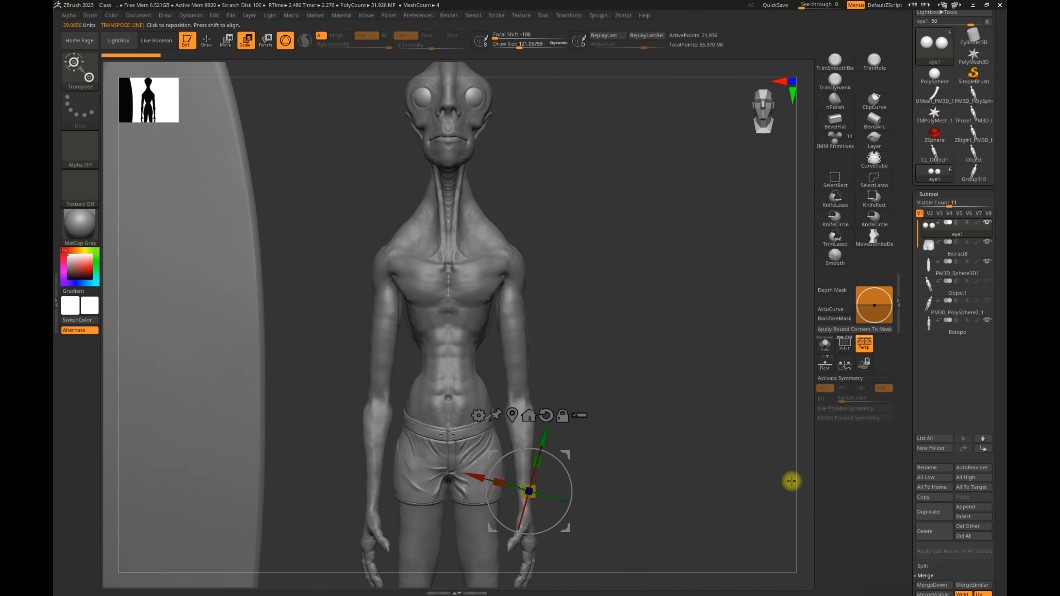
{"action": "left_click_drag", "start_coordinate": [639, 460], "coordinate": [438, 149], "text": "alt"}
{"action": "left_click", "coordinate": [476, 216], "text": "alt"}
{"action": "key", "text": "f"}
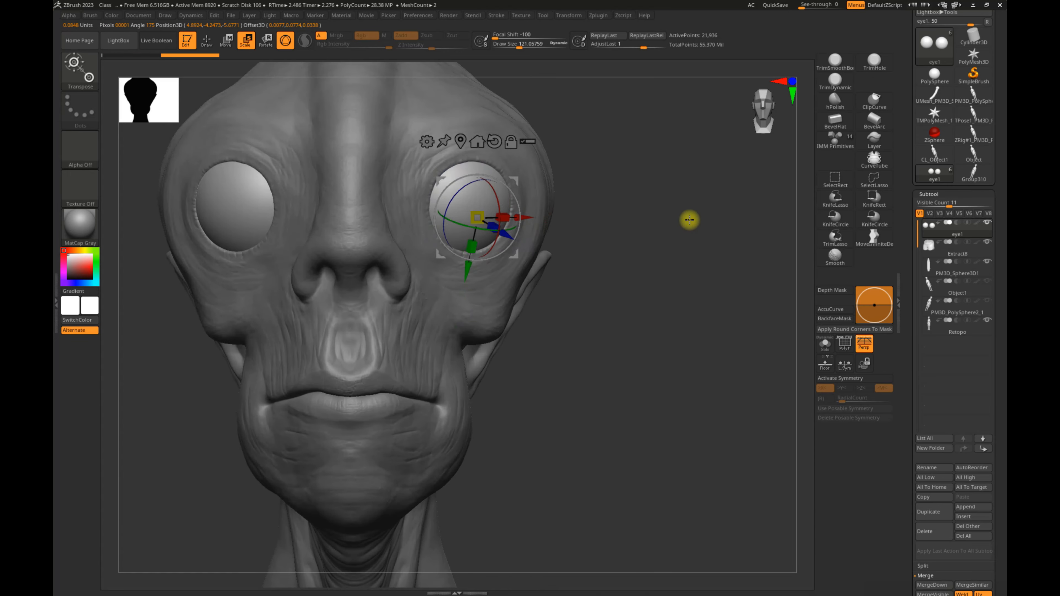
{"action": "left_click_drag", "start_coordinate": [689, 220], "coordinate": [674, 222]}
{"action": "left_click_drag", "start_coordinate": [722, 258], "coordinate": [652, 299], "text": "alt"}
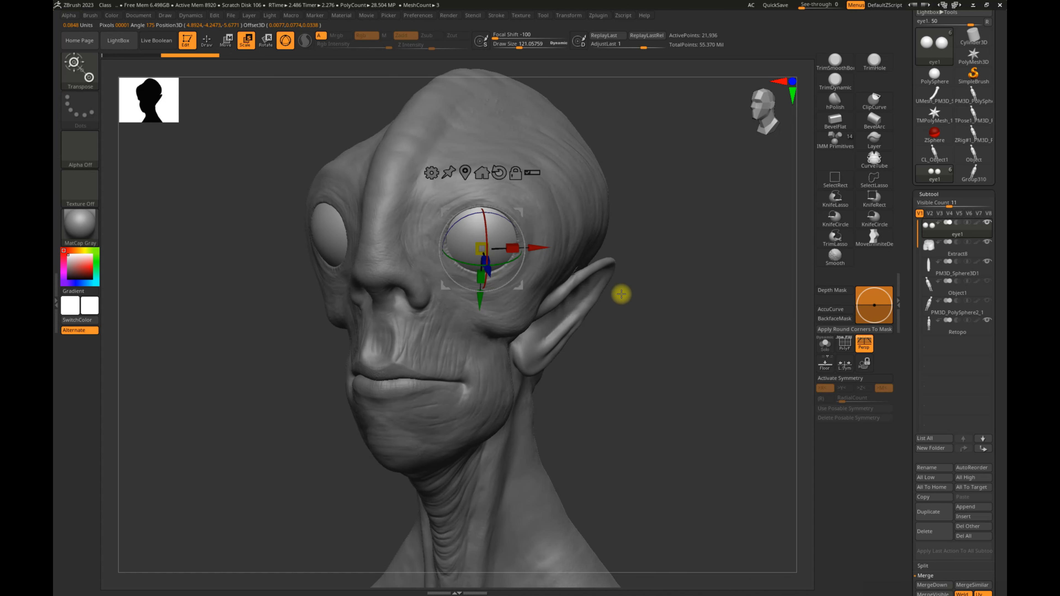
Try moving the eyeballs outward along the gizmo's X axis, and undo each move.
{"action": "left_click_drag", "start_coordinate": [687, 238], "coordinate": [660, 258]}
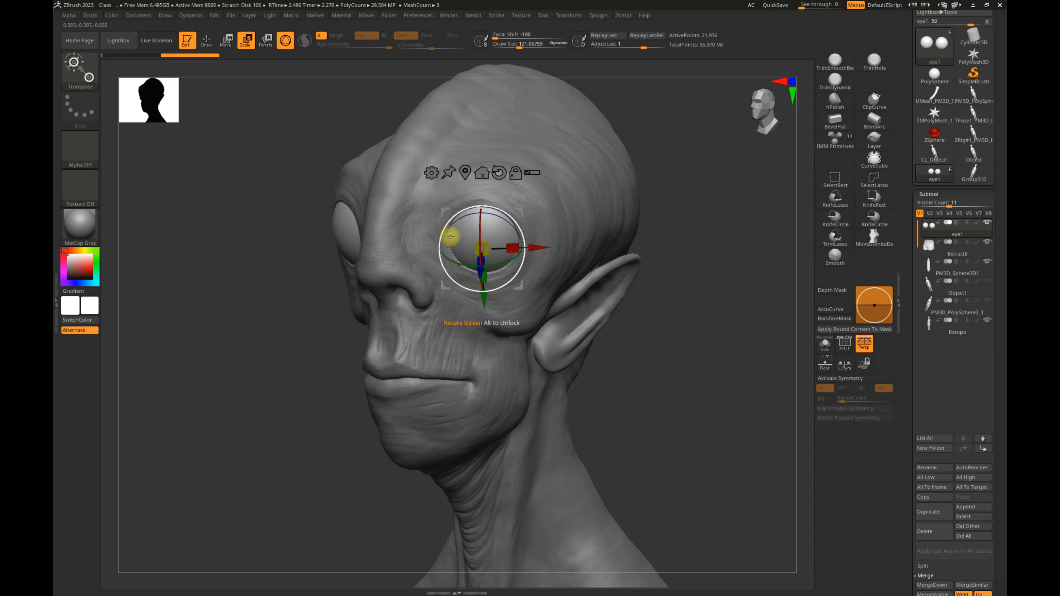
{"action": "left_click_drag", "start_coordinate": [711, 284], "coordinate": [615, 253]}
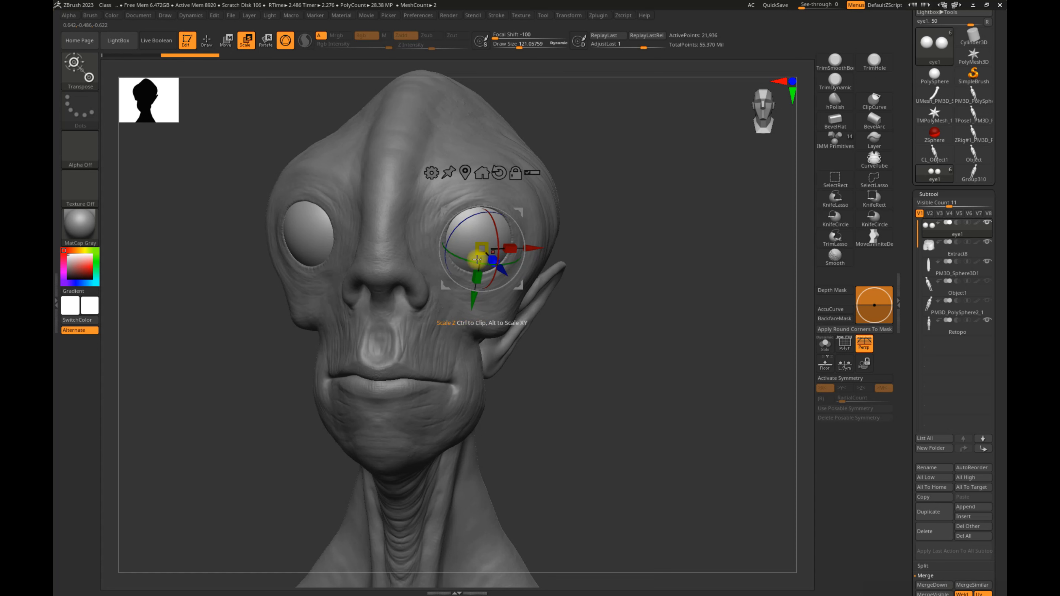
{"action": "left_click_drag", "start_coordinate": [535, 250], "coordinate": [630, 237]}
{"action": "key", "text": "ctrl+z"}
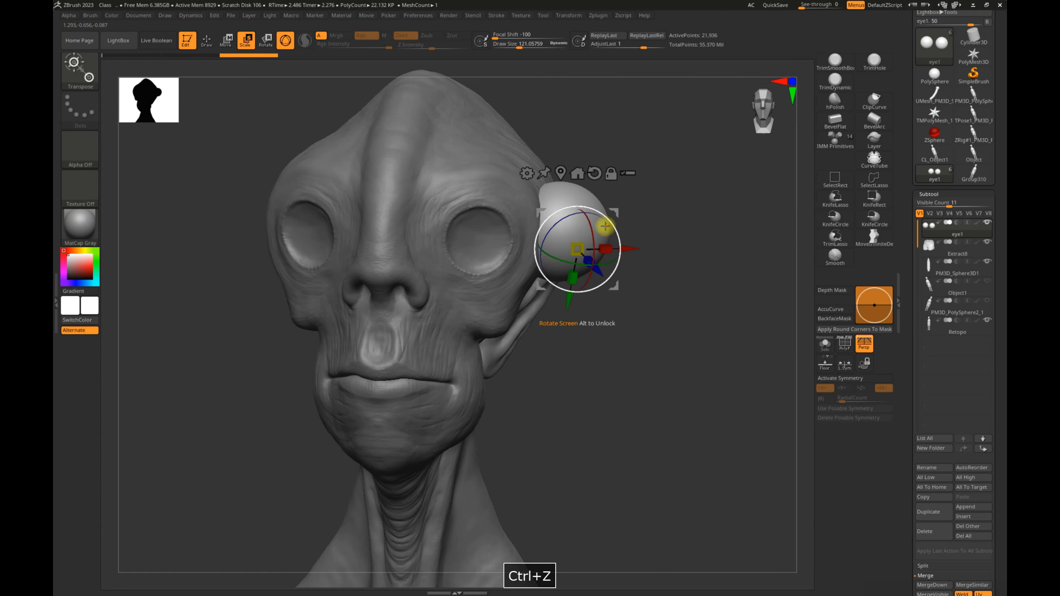
{"action": "key", "text": "ctrl+z"}
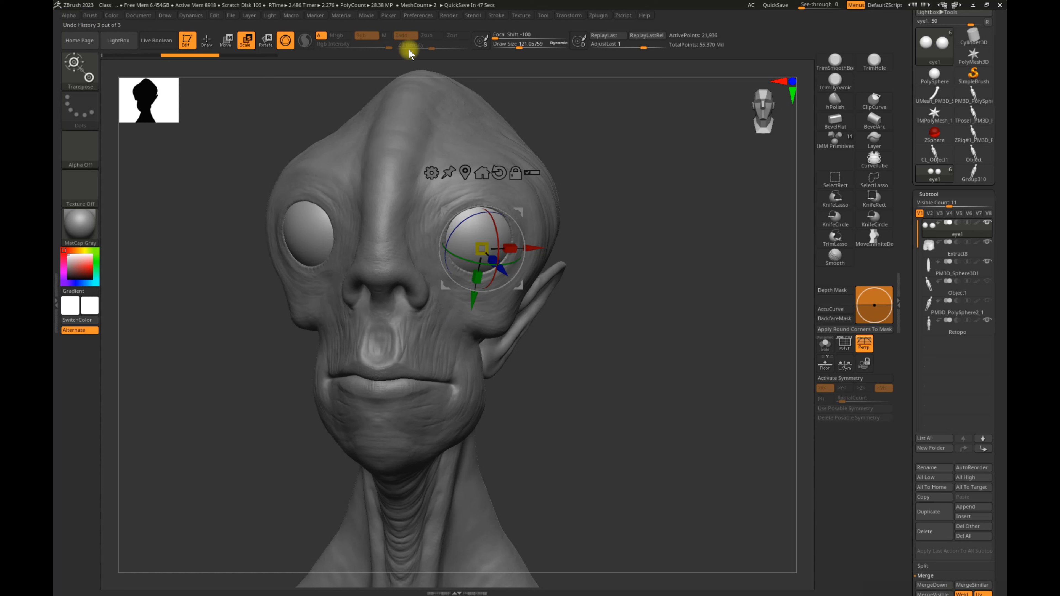
{"action": "left_click_drag", "start_coordinate": [541, 246], "coordinate": [688, 213]}
{"action": "key", "text": "ctrl+z"}
{"action": "key", "text": "ctrl+z"}
{"action": "key", "text": "ctrl+z"}
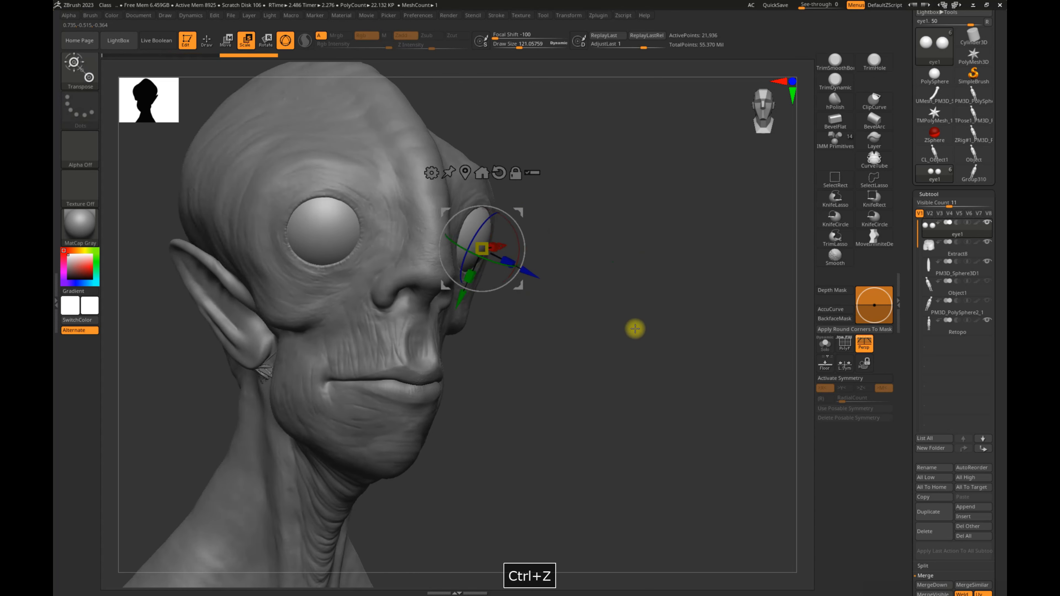
Try moving the eyeballs forward along the gizmo's Z axis, and undo the move.
{"action": "mouse_move", "coordinate": [535, 272]}
{"action": "left_mouse_down"}
{"action": "mouse_move", "coordinate": [655, 301]}
{"action": "mouse_move", "coordinate": [559, 281]}
{"action": "left_mouse_up"}
{"action": "key", "text": "ctrl+z"}
{"action": "key", "text": "ctrl+z"}
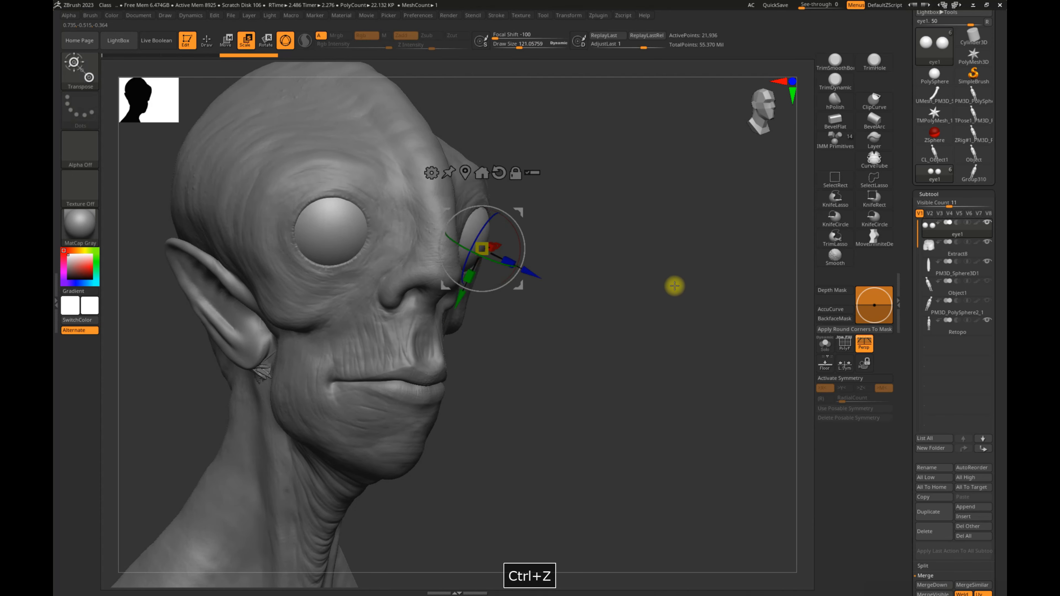
{"action": "key", "text": "ctrl+z"}
{"action": "key", "text": "ctrl+z"}
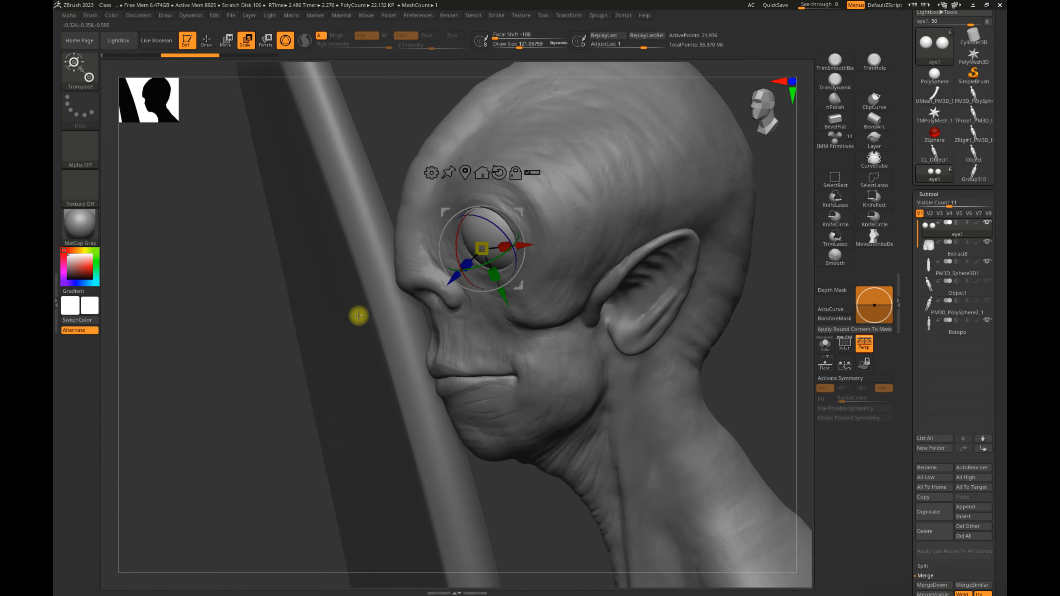
Try rotating the eyeballs around the gizmo's axes, and undo the rotation.
{"action": "left_click_drag", "start_coordinate": [459, 248], "coordinate": [467, 209]}
{"action": "key", "text": "ctrl+z"}
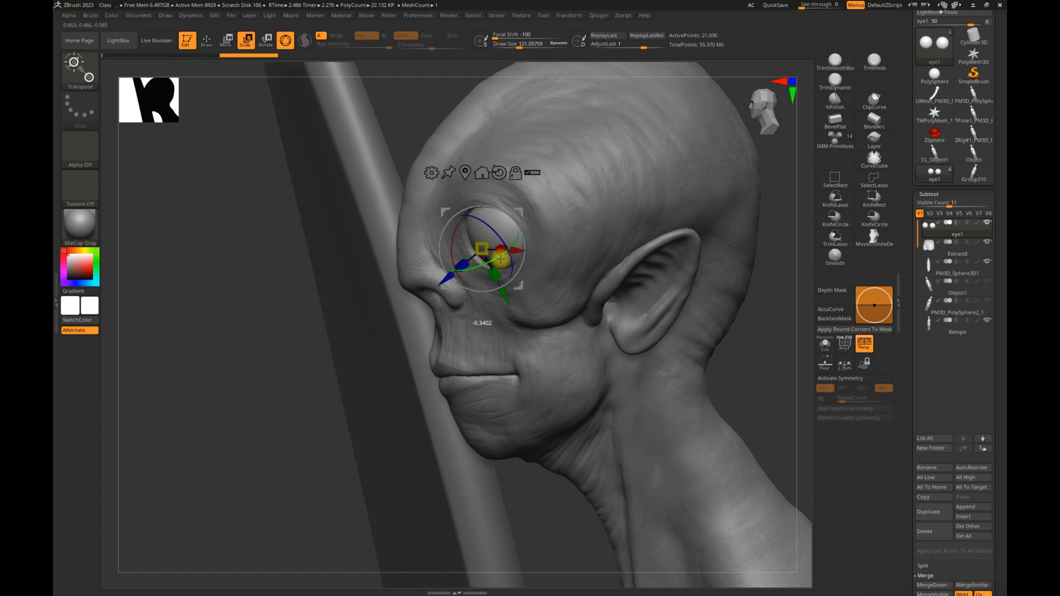
{"action": "key", "text": "ctrl+z"}
Isolate the eyeballs in Solo mode and frame them in a near-front view.
{"action": "left_click_drag", "start_coordinate": [766, 341], "coordinate": [802, 335]}
{"action": "left_click_drag", "start_coordinate": [717, 294], "coordinate": [582, 246], "text": "alt"}
{"action": "left_click_drag", "start_coordinate": [660, 299], "coordinate": [685, 336], "text": "alt"}
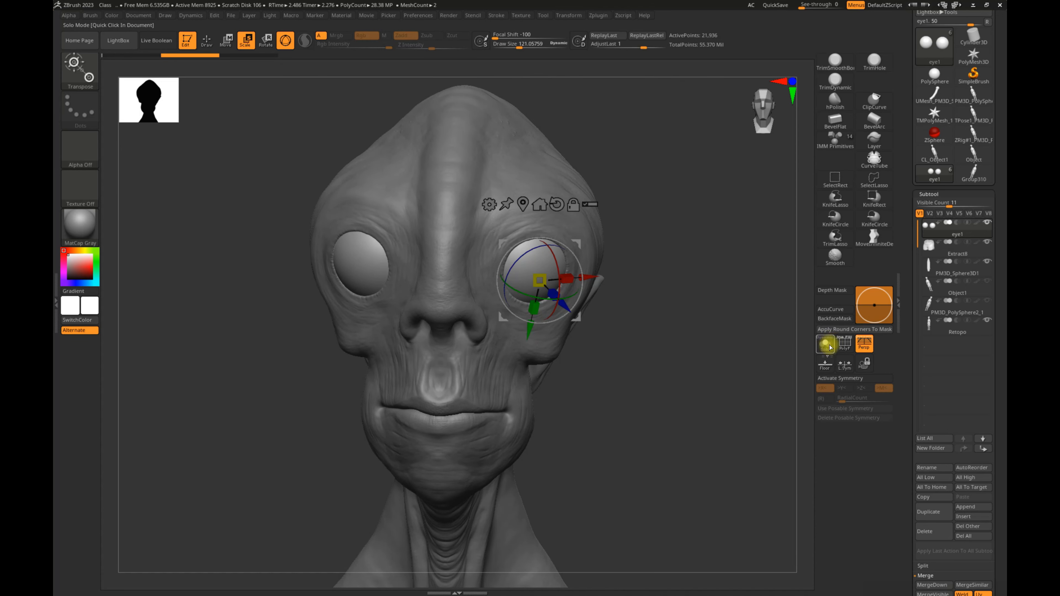
{"action": "left_click", "coordinate": [825, 346]}
{"action": "left_click_drag", "start_coordinate": [669, 288], "coordinate": [560, 322], "text": "alt"}
{"action": "key", "text": "ctrl+z"}
{"action": "key", "text": "ctrl+z"}
{"action": "left_click_drag", "start_coordinate": [686, 338], "coordinate": [655, 334], "text": "alt"}
Try scaling the eyeballs uniformly and stretching them along X by a factor of about 1.48, undoing both changes.
{"action": "left_click_drag", "start_coordinate": [517, 329], "coordinate": [585, 279]}
{"action": "key", "text": "ctrl+z"}
{"action": "left_click_drag", "start_coordinate": [546, 322], "coordinate": [563, 318]}
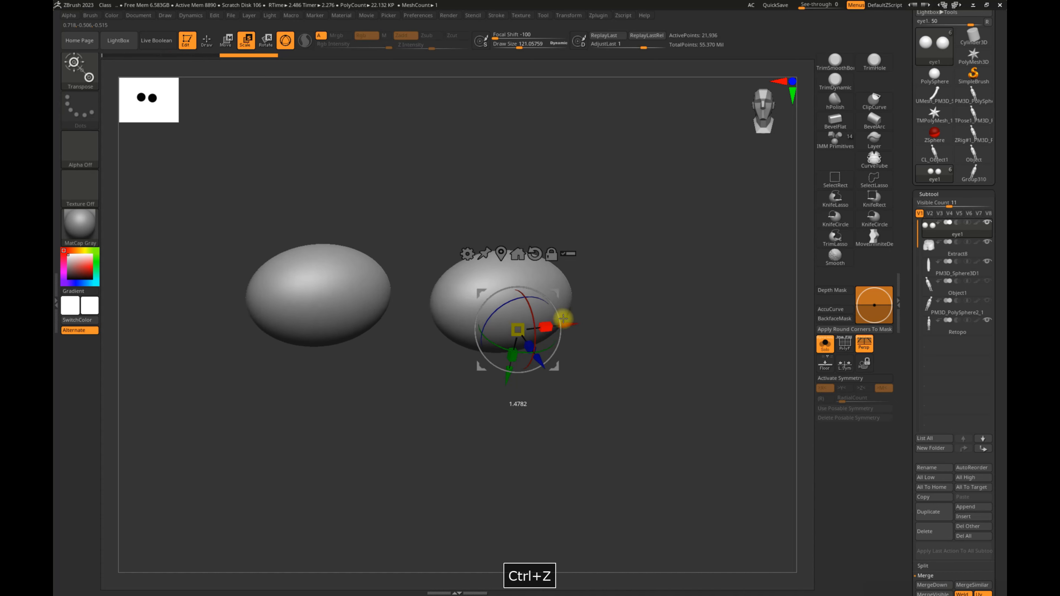
{"action": "key", "text": "ctrl+z"}
Try stretching the eyeballs along the Y axis by a factor of about 1.12, and undo the scaling.
{"action": "mouse_move", "coordinate": [524, 353]}
{"action": "left_mouse_down"}
{"action": "mouse_move", "coordinate": [548, 354]}
{"action": "mouse_move", "coordinate": [517, 357]}
{"action": "left_mouse_up"}
{"action": "key", "text": "ctrl+z"}
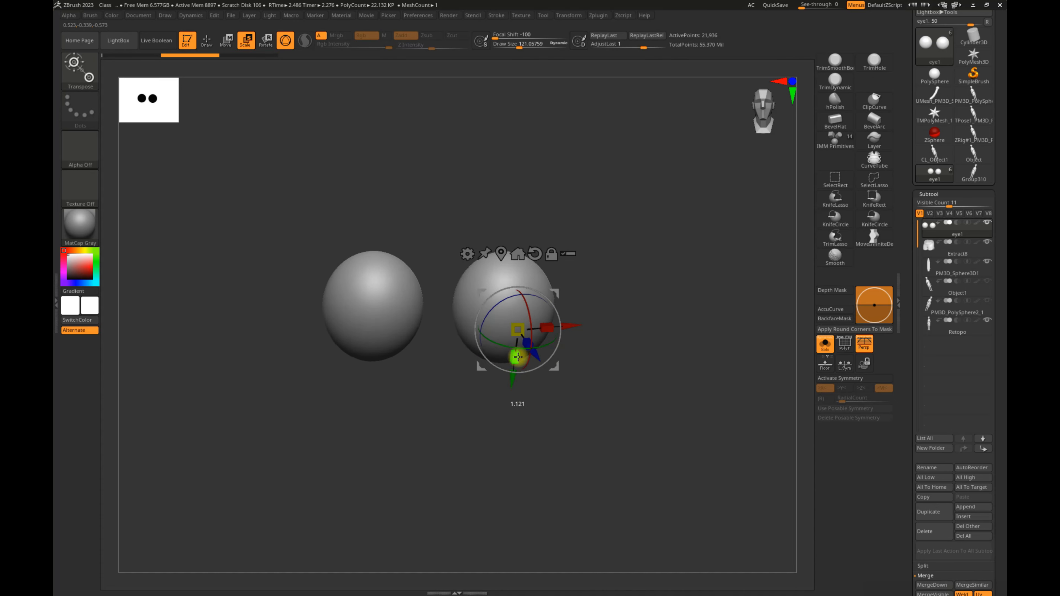
{"action": "key", "text": "ctrl+z"}
{"action": "key", "text": "ctrl+z"}
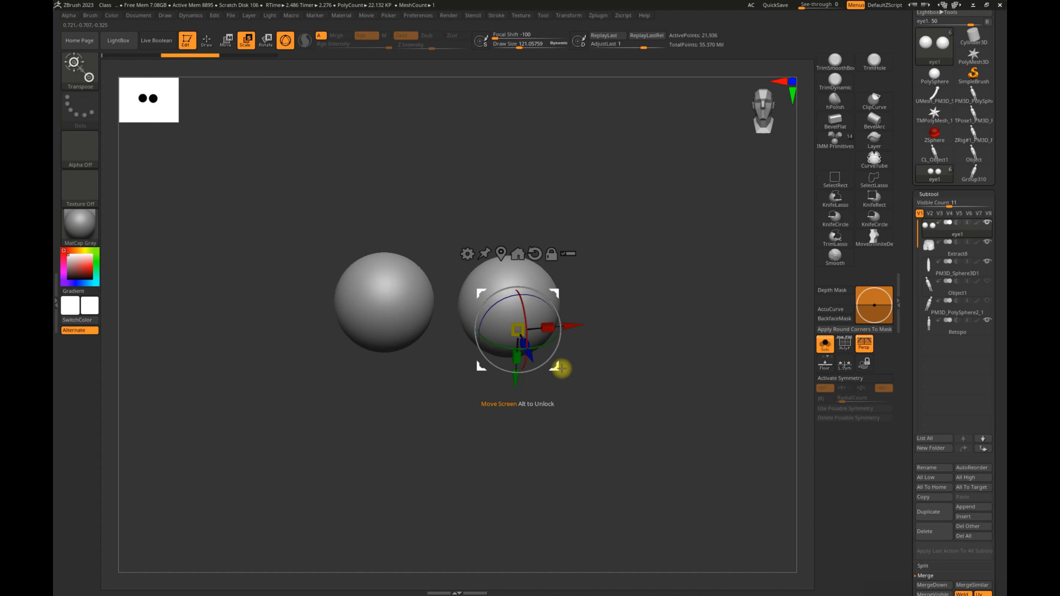
Try moving the eyeballs parallel to the screen and rotating them with the gizmo, undoing each change.
{"action": "mouse_move", "coordinate": [562, 294]}
{"action": "left_mouse_down"}
{"action": "mouse_move", "coordinate": [635, 351]}
{"action": "mouse_move", "coordinate": [407, 351]}
{"action": "mouse_move", "coordinate": [670, 239]}
{"action": "mouse_move", "coordinate": [561, 324]}
{"action": "mouse_move", "coordinate": [554, 240]}
{"action": "mouse_move", "coordinate": [599, 293]}
{"action": "left_mouse_up"}
{"action": "key", "text": "ctrl+z"}
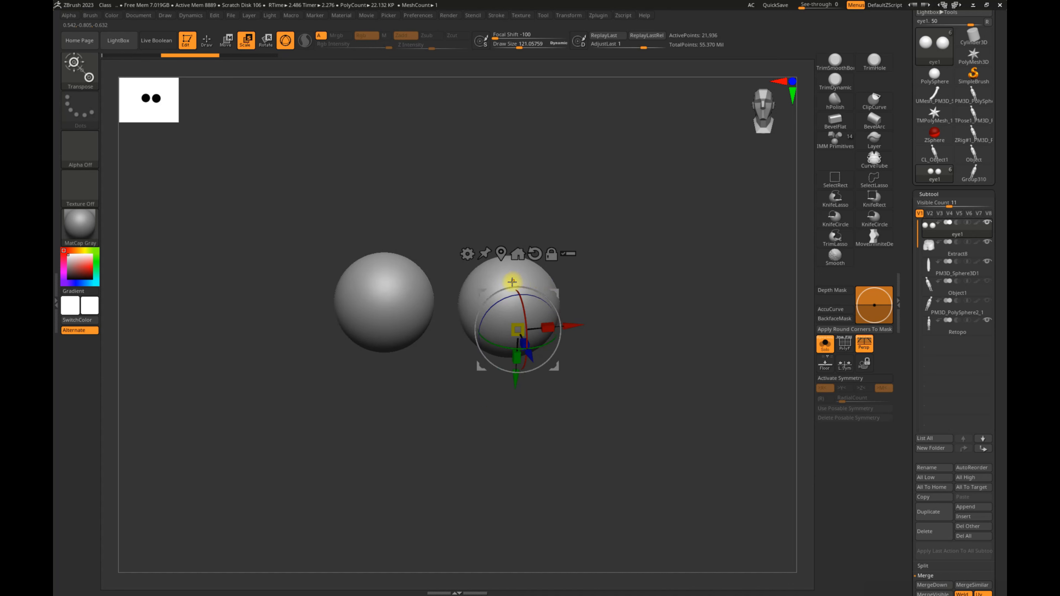
{"action": "left_click_drag", "start_coordinate": [538, 295], "coordinate": [552, 244]}
{"action": "key", "text": "ctrl+z"}
Try scaling the eyeballs equally on all three axes from the gizmo's center, and undo it.
{"action": "mouse_move", "coordinate": [657, 323]}
{"action": "left_mouse_down", "text": "alt"}
{"action": "mouse_move", "coordinate": [681, 332]}
{"action": "mouse_move", "coordinate": [641, 321]}
{"action": "left_mouse_up", "text": "alt"}
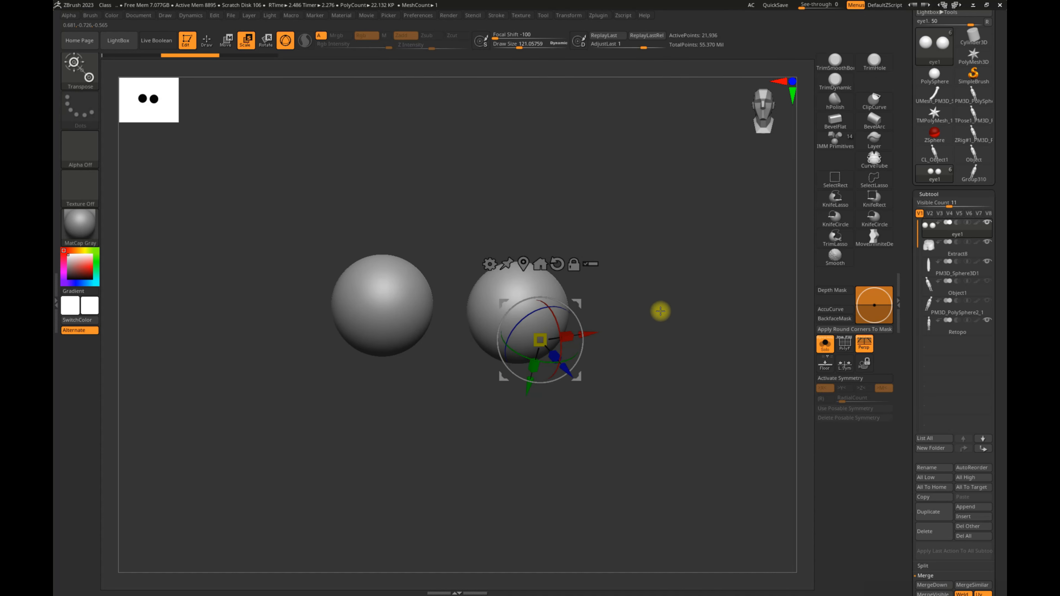
{"action": "left_click_drag", "start_coordinate": [693, 364], "coordinate": [604, 337]}
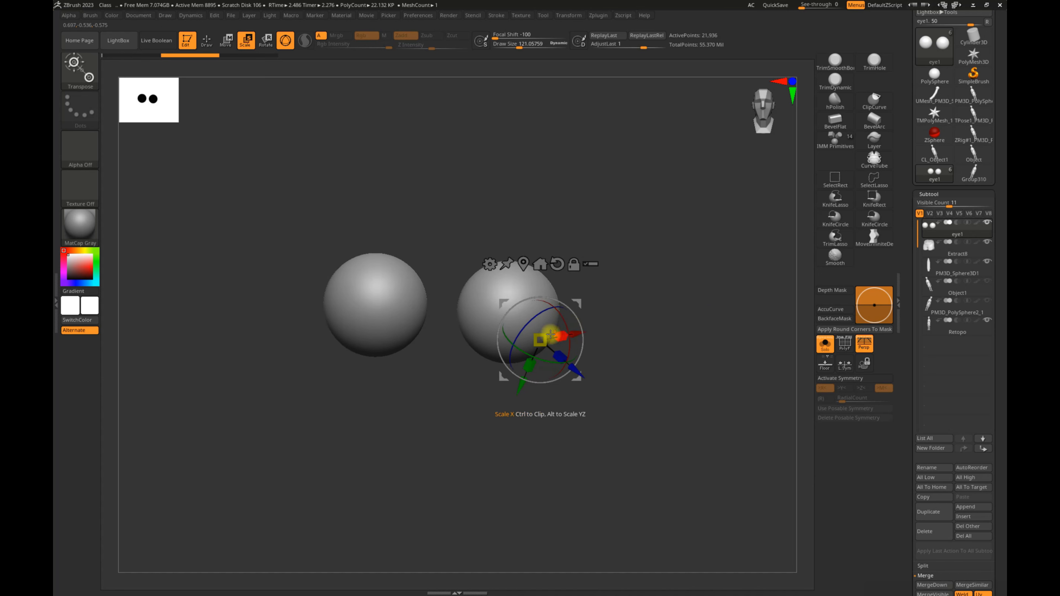
{"action": "left_click_drag", "start_coordinate": [540, 339], "coordinate": [612, 296]}
{"action": "key", "text": "ctrl+z"}
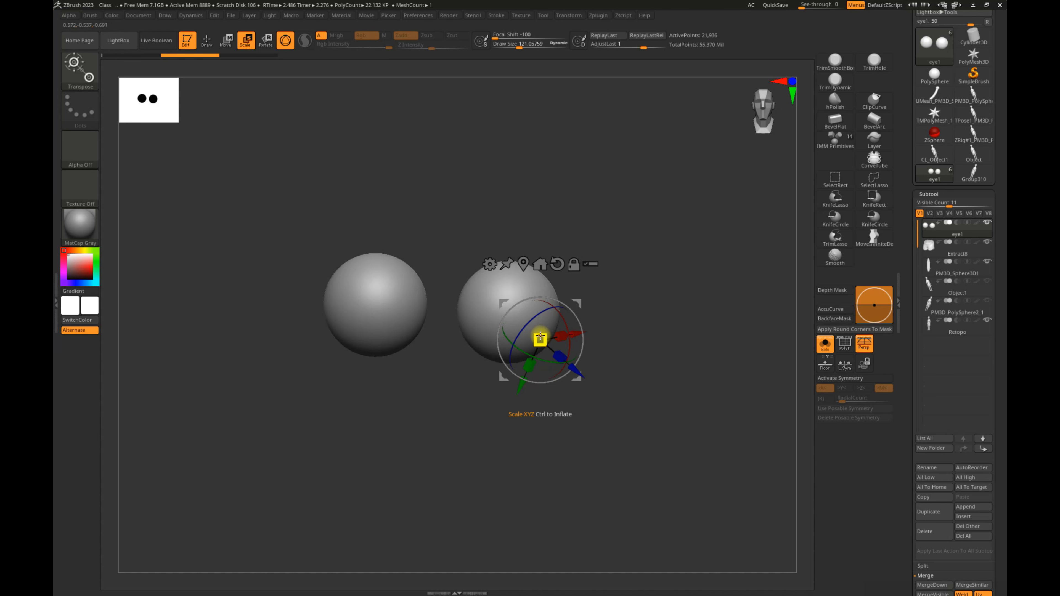
Try the gizmo's Inflate transform on the eyeballs, and undo it.
{"action": "left_click_drag", "start_coordinate": [540, 339], "coordinate": [485, 304], "text": "ctrl"}
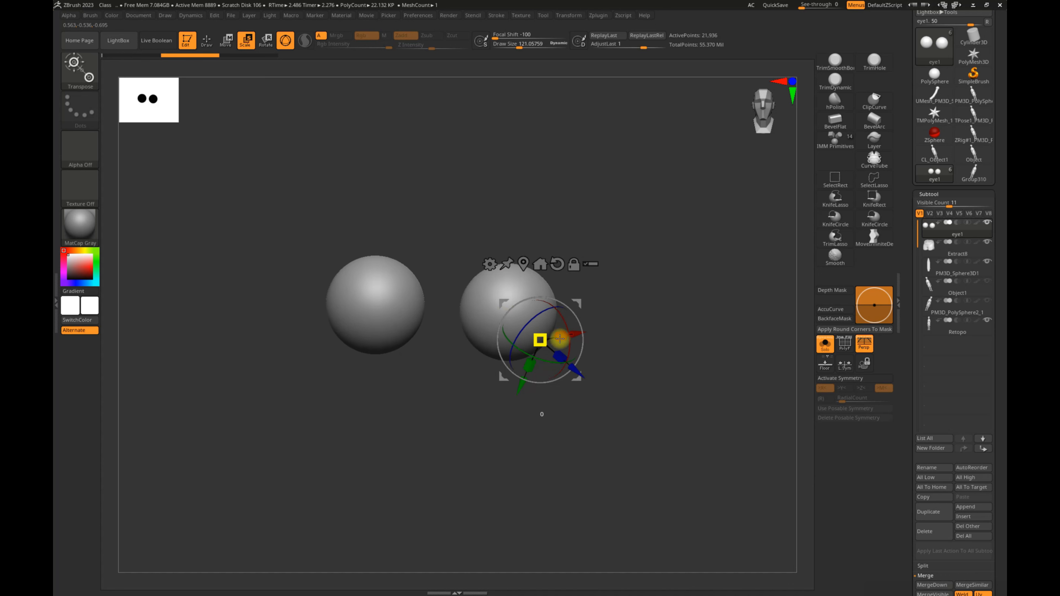
{"action": "key", "text": "ctrl+z"}
{"action": "key", "text": "ctrl+z"}
{"action": "key", "text": "ctrl+z"}
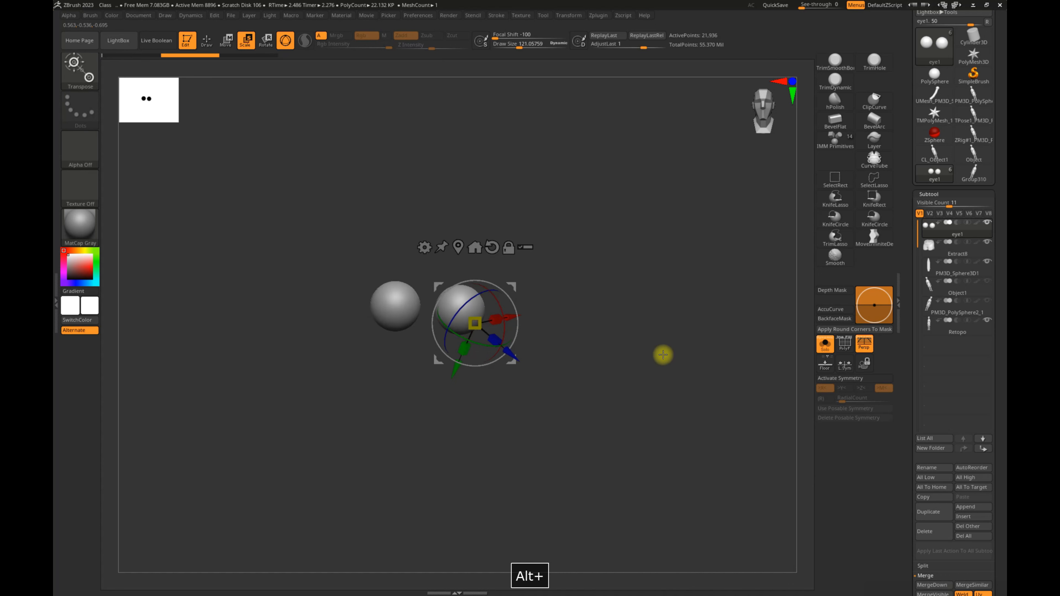
{"action": "key", "text": "ctrl+z"}
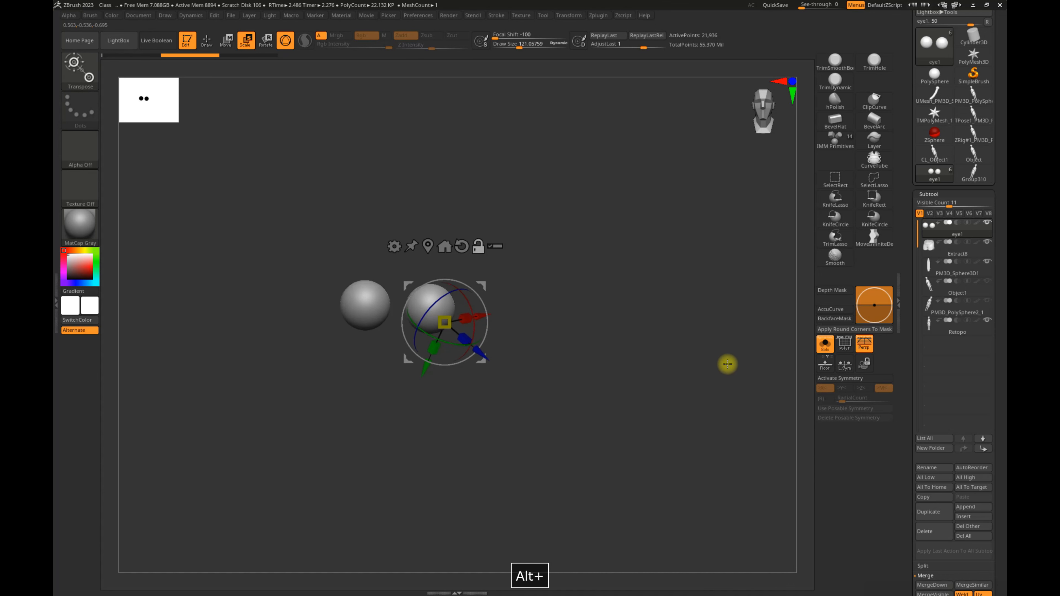
Exit Solo mode to show the whole model and append a Cube3D as a new subtool.
{"action": "left_click", "coordinate": [823, 344]}
{"action": "left_click_drag", "start_coordinate": [678, 378], "coordinate": [812, 301]}
{"action": "left_click_drag", "start_coordinate": [738, 357], "coordinate": [739, 286], "text": "alt"}
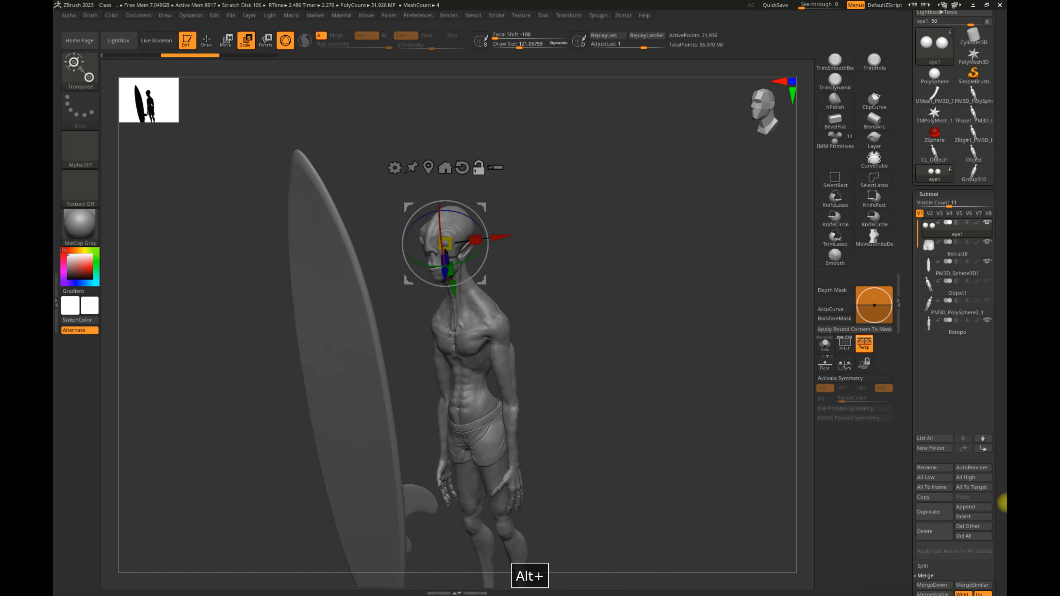
{"action": "left_click", "coordinate": [978, 507]}
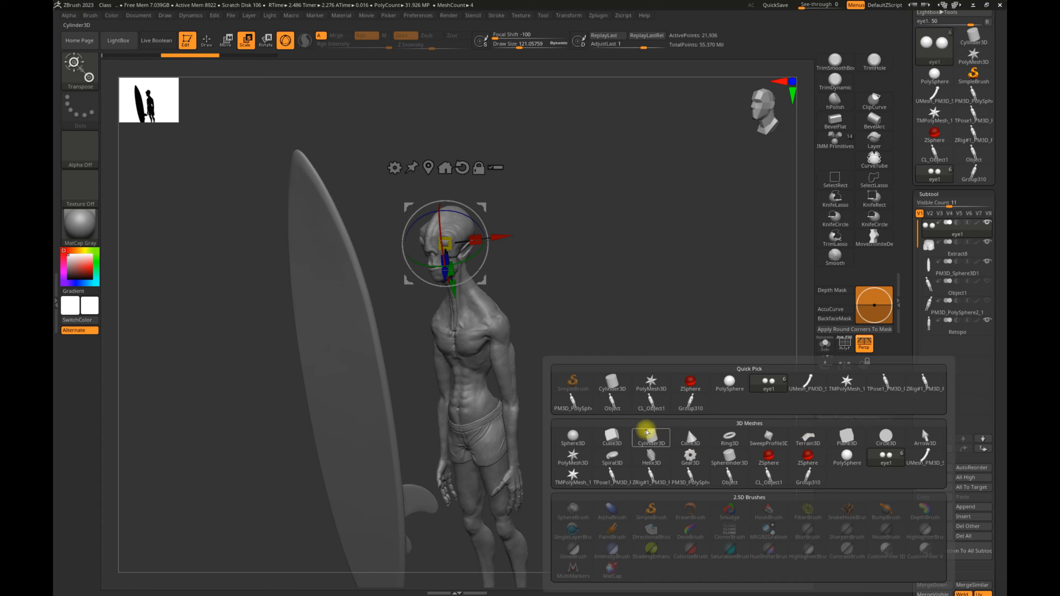
{"action": "left_click", "coordinate": [606, 439]}
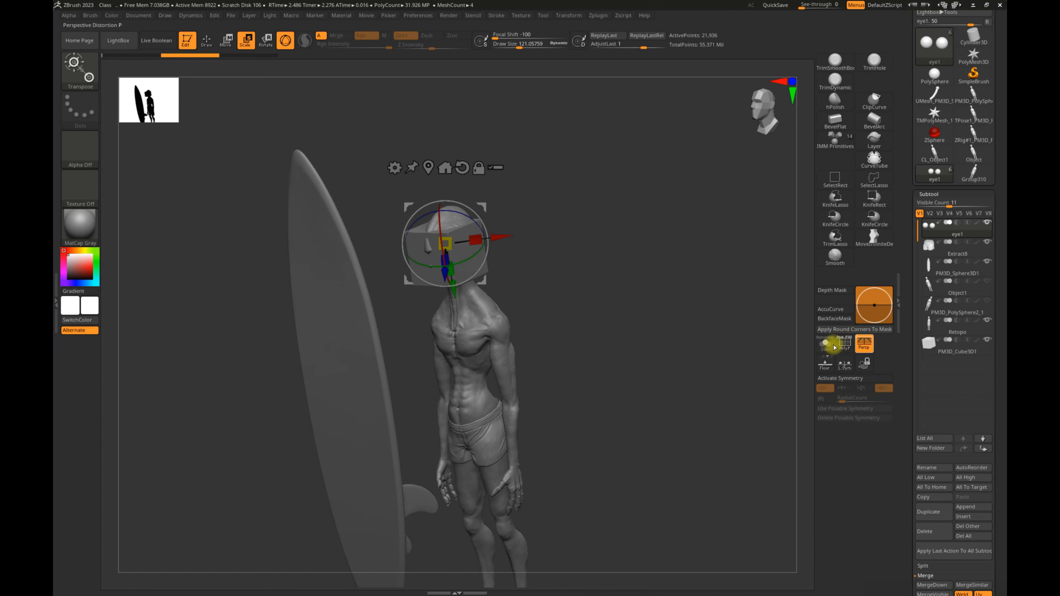
Select the PM3D_Cube3D1 subtool and show it alone in Solo mode from an angled view.
{"action": "left_click", "coordinate": [825, 343]}
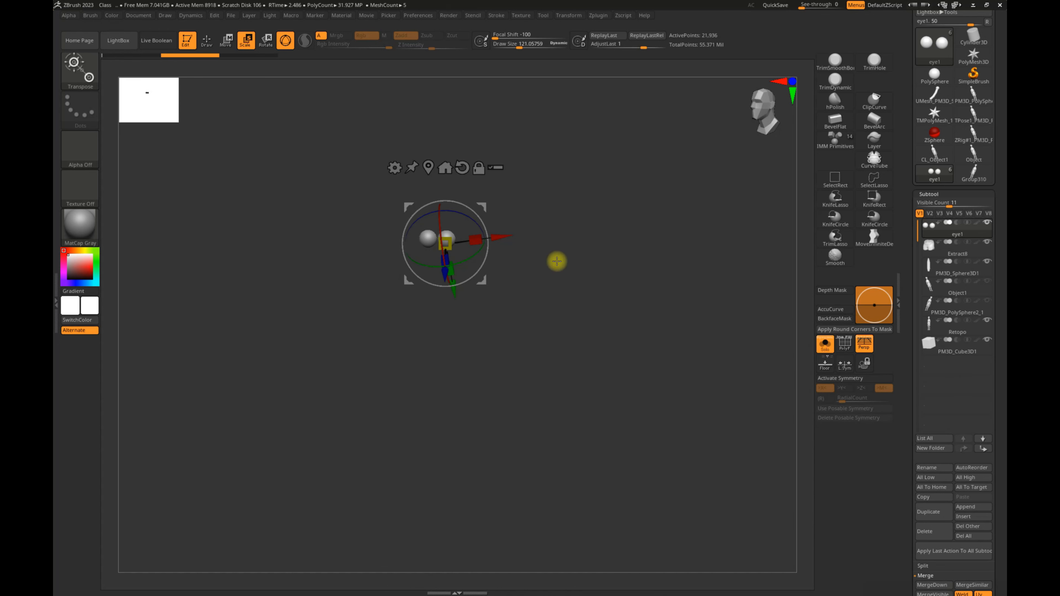
{"action": "left_click", "coordinate": [956, 363]}
{"action": "mouse_move", "coordinate": [703, 278]}
{"action": "left_mouse_down"}
{"action": "mouse_move", "coordinate": [738, 339]}
{"action": "mouse_move", "coordinate": [658, 351]}
{"action": "mouse_move", "coordinate": [689, 351]}
{"action": "mouse_move", "coordinate": [699, 364]}
{"action": "left_mouse_up"}
{"action": "key", "text": "ctrl"}
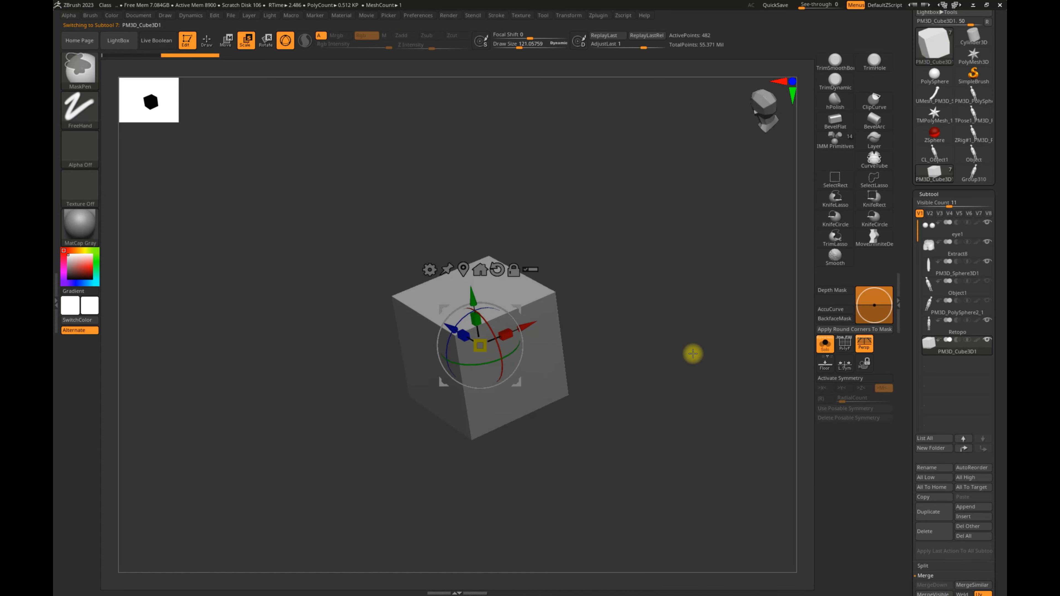
Subdivide the isolated cube several times to raise its mesh density.
{"action": "key", "text": "ctrl+d"}
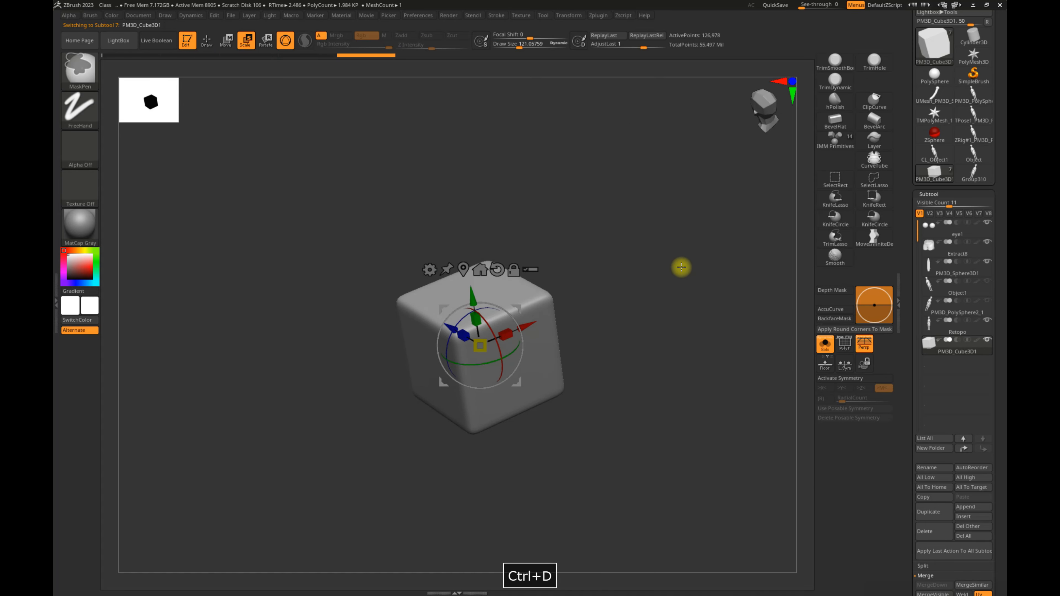
{"action": "left_click_drag", "start_coordinate": [638, 336], "coordinate": [696, 336], "text": "alt"}
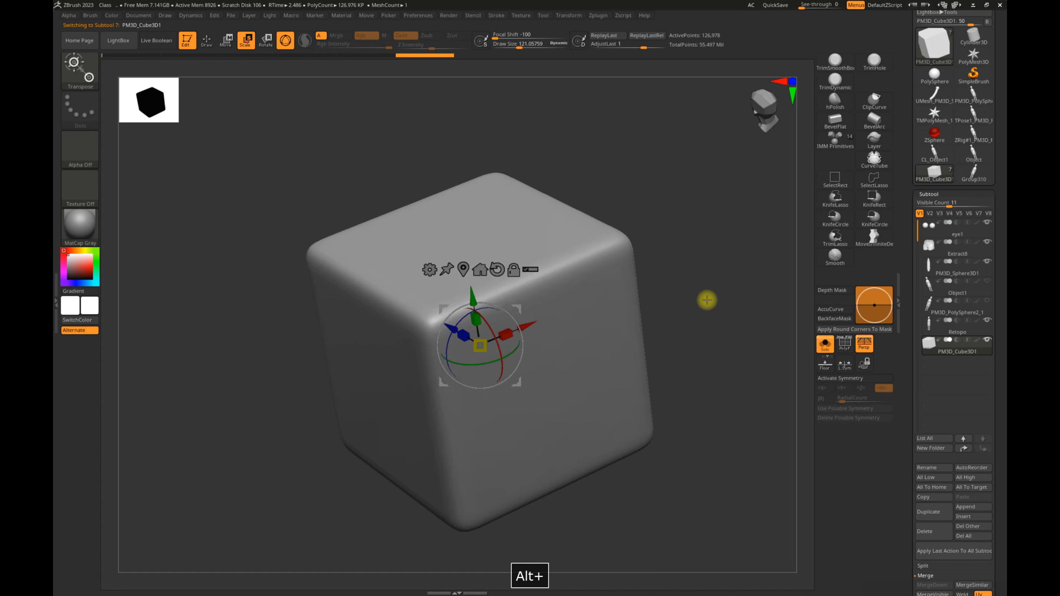
{"action": "key", "text": "ctrl+f"}
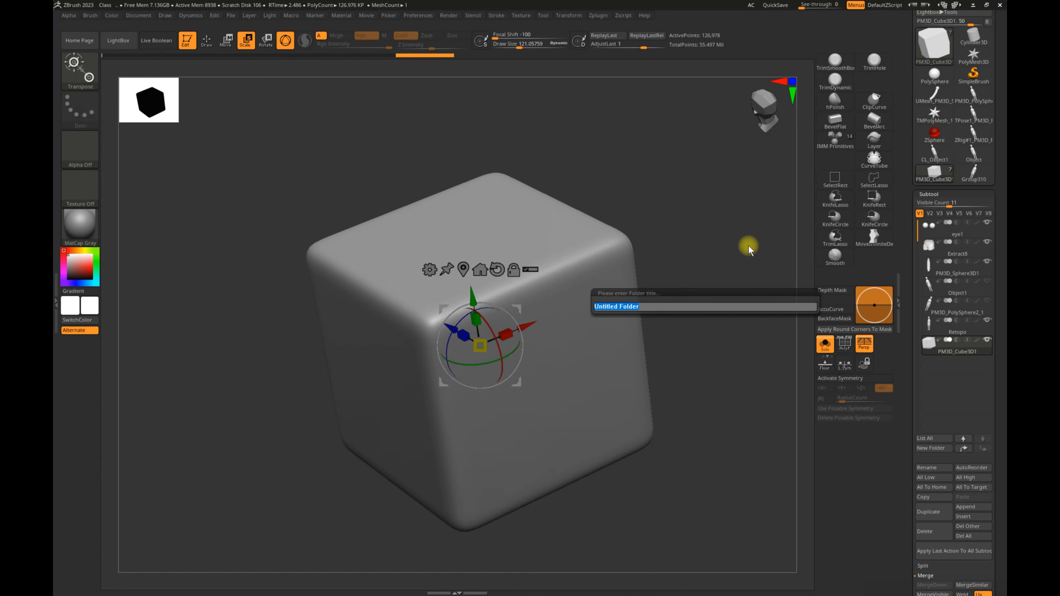
{"action": "key", "text": "Escape"}
{"action": "key", "text": "ctrl+d"}
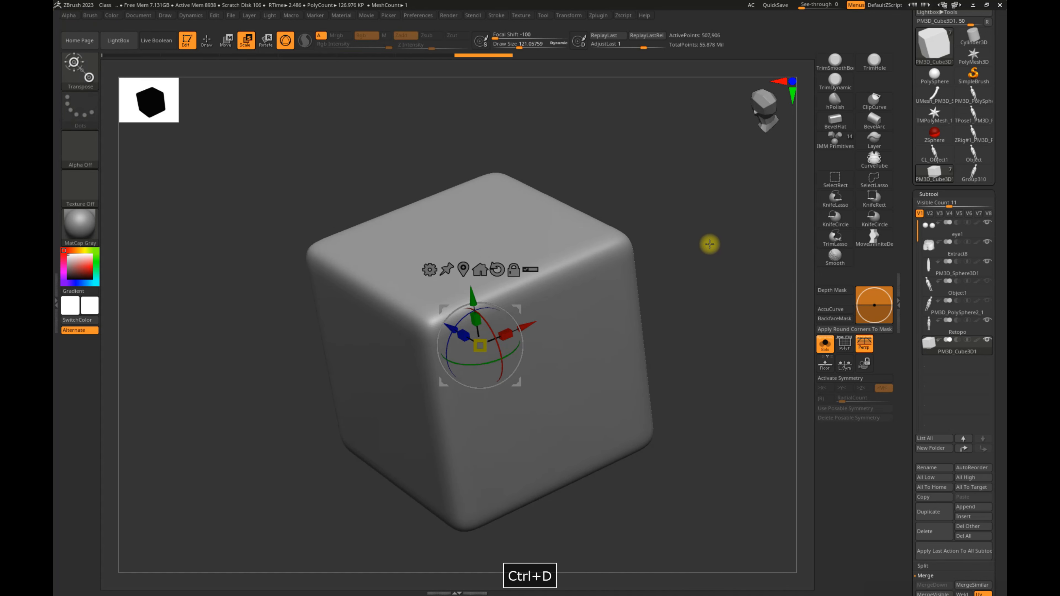
Inspect the cube's mesh with PolyFrame temporarily displayed and subdivide the cube once more.
{"action": "key", "text": "shift+f"}
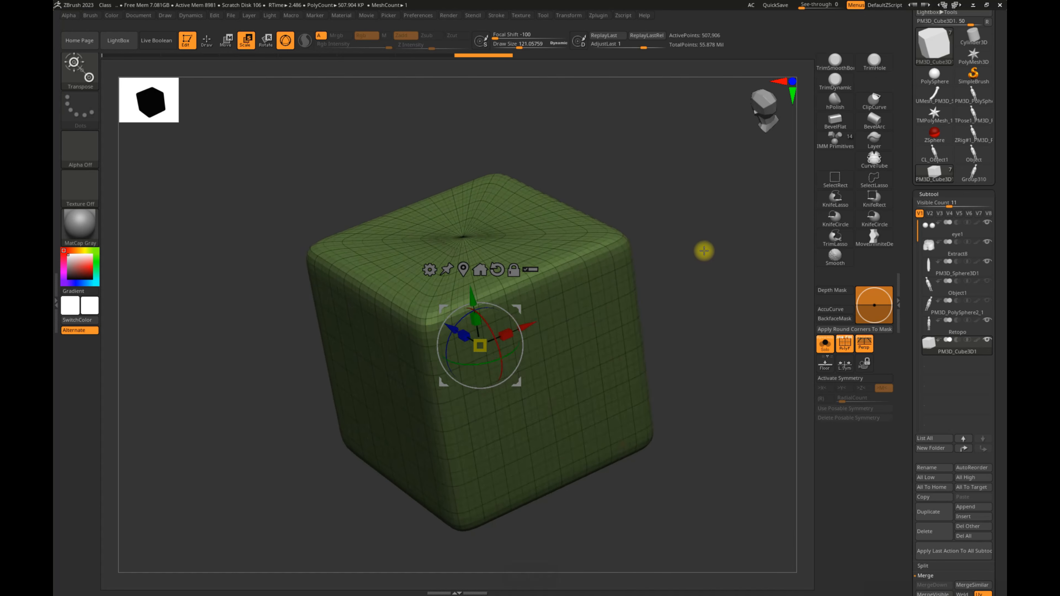
{"action": "left_click_drag", "start_coordinate": [700, 238], "coordinate": [956, 434], "text": "alt"}
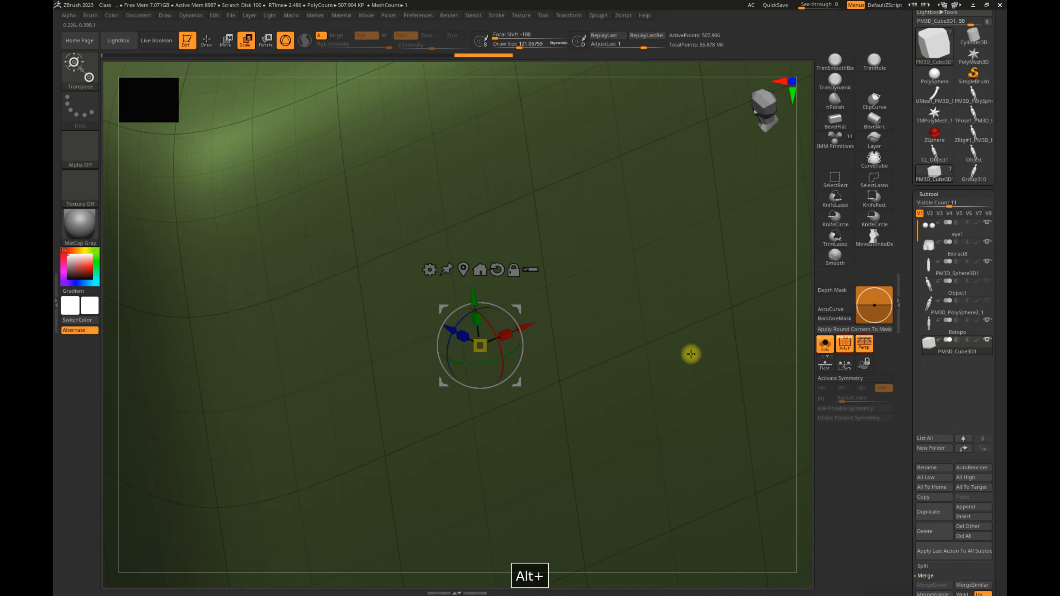
{"action": "left_click_drag", "start_coordinate": [802, 273], "coordinate": [575, 247], "text": "alt"}
{"action": "key", "text": "ctrl+d"}
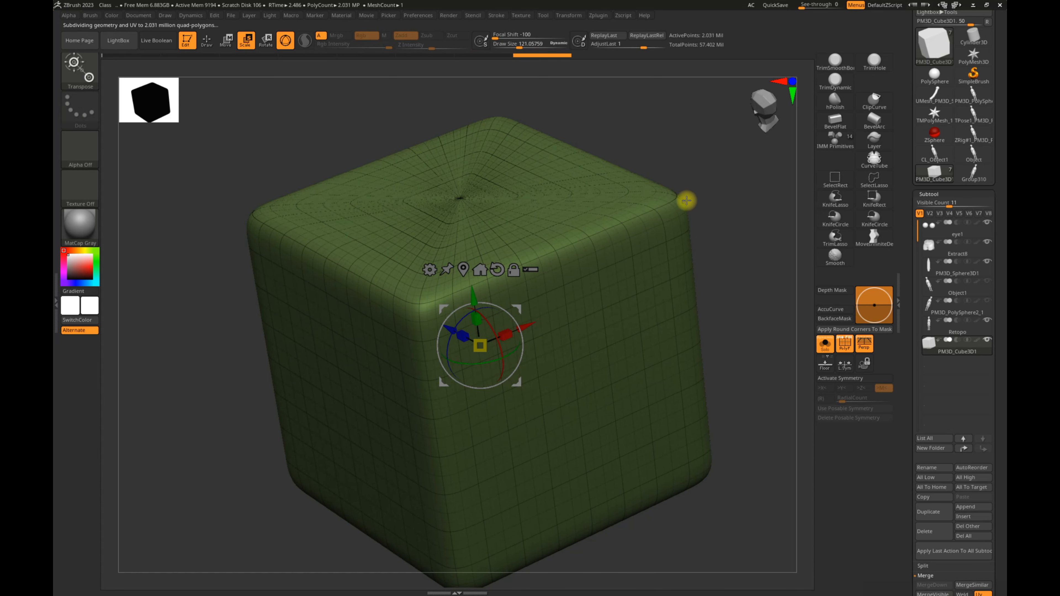
{"action": "key", "text": "shift+f"}
Mask a rectangular area at mid-height along the cube's side edge with the Rect stroke.
{"action": "mouse_move", "coordinate": [705, 199]}
{"action": "left_mouse_down"}
{"action": "mouse_move", "coordinate": [720, 237]}
{"action": "mouse_move", "coordinate": [684, 213]}
{"action": "mouse_move", "coordinate": [667, 222]}
{"action": "left_mouse_up"}
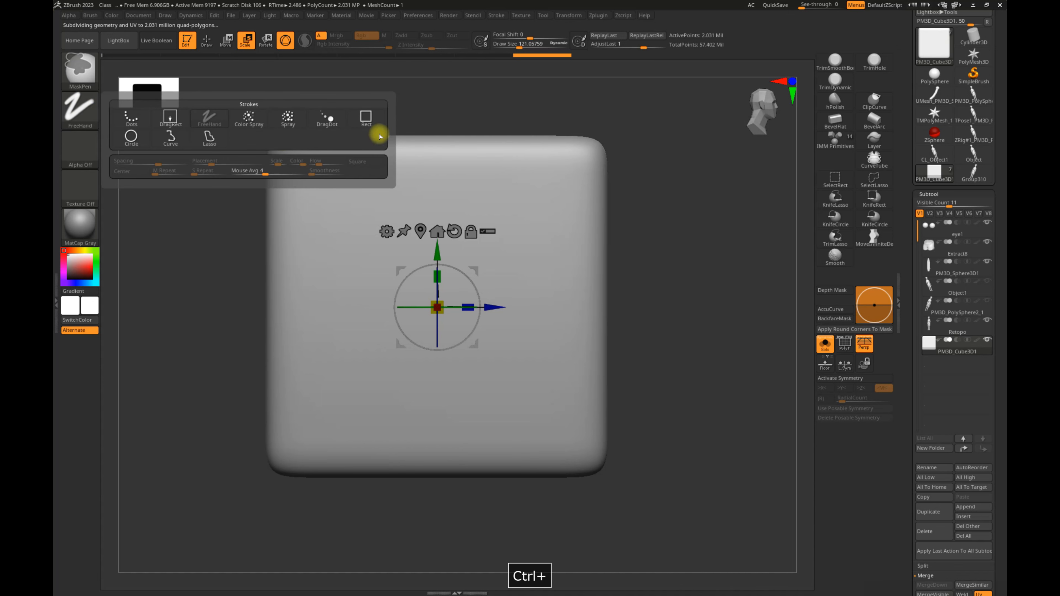
{"action": "left_click", "coordinate": [366, 118], "text": "ctrl"}
{"action": "left_click_drag", "start_coordinate": [665, 241], "coordinate": [577, 371], "text": "ctrl"}
Invert the mask to leave only the rectangular band unmasked, and turn off perspective for a flat side view.
{"action": "left_click_drag", "start_coordinate": [742, 333], "coordinate": [694, 315], "text": "alt"}
{"action": "left_click_drag", "start_coordinate": [694, 315], "coordinate": [644, 305]}
{"action": "key", "text": "ctrl"}
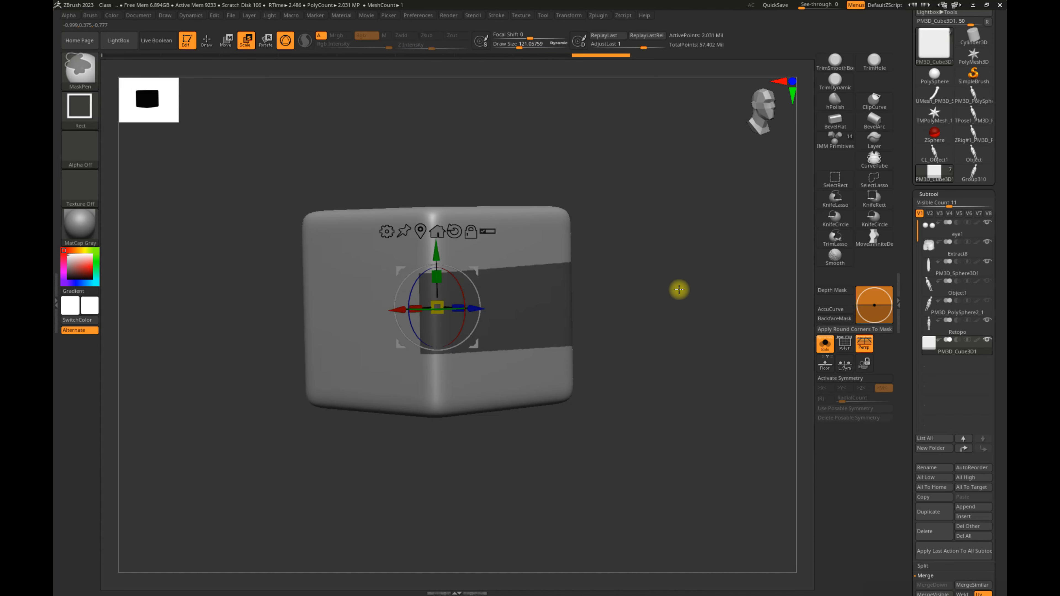
{"action": "left_click", "coordinate": [681, 270], "text": "ctrl"}
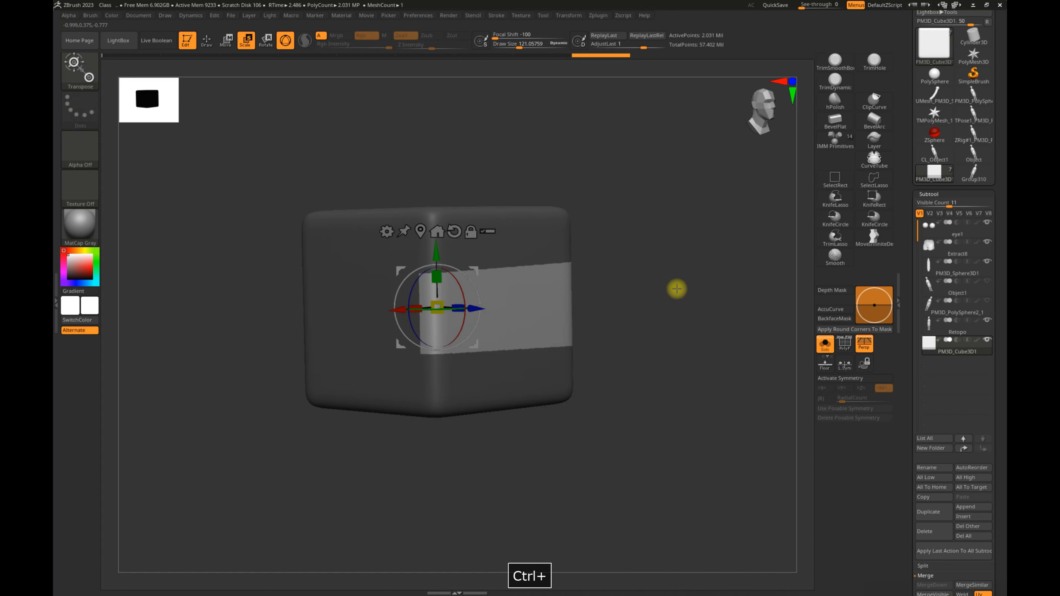
{"action": "left_click", "coordinate": [867, 349]}
{"action": "left_click_drag", "start_coordinate": [663, 320], "coordinate": [610, 303], "text": "alt"}
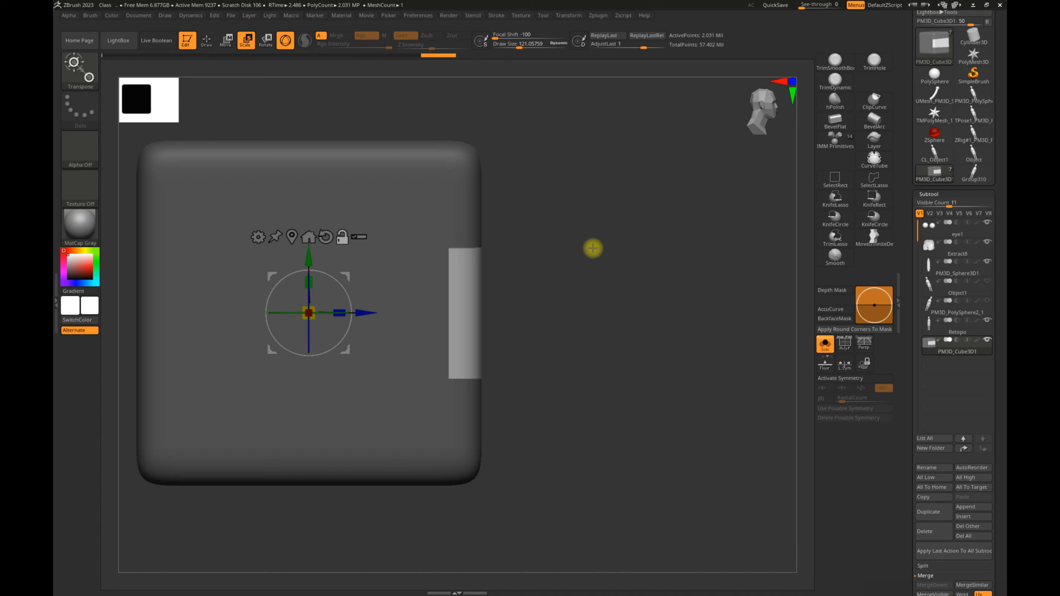
Replace the old mask with a new rectangular one at mid-height on the cube's side edge, and invert it.
{"action": "left_click", "coordinate": [611, 267], "text": "ctrl"}
{"action": "left_click_drag", "start_coordinate": [602, 188], "coordinate": [699, 283], "text": "ctrl"}
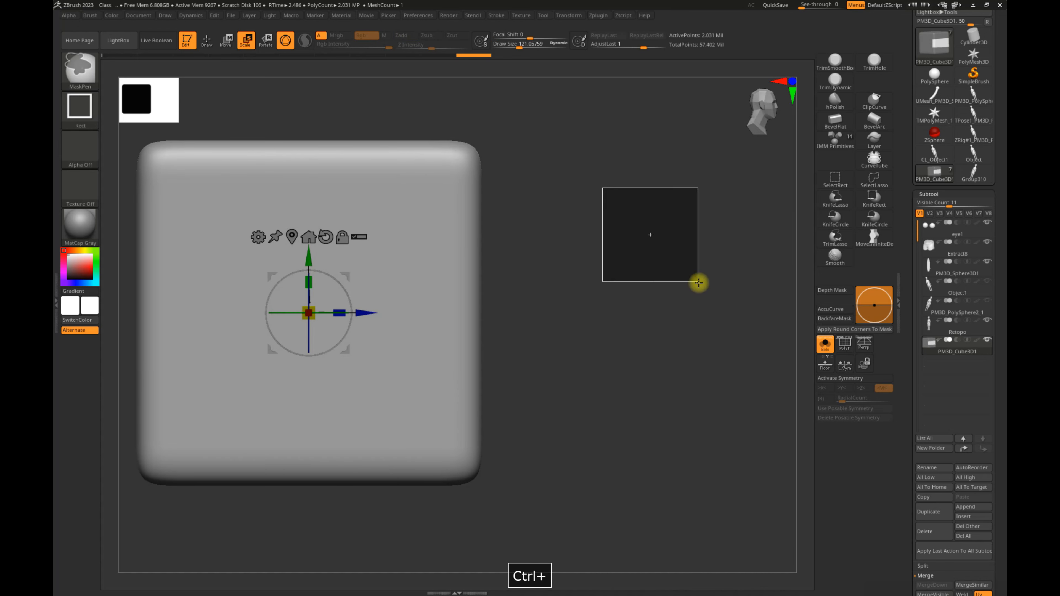
{"action": "mouse_move", "coordinate": [536, 237]}
{"action": "left_mouse_down", "text": "ctrl"}
{"action": "mouse_move", "coordinate": [463, 379]}
{"action": "mouse_move", "coordinate": [445, 379]}
{"action": "left_mouse_up", "text": "ctrl"}
{"action": "mouse_move", "coordinate": [601, 369]}
{"action": "left_mouse_down"}
{"action": "mouse_move", "coordinate": [632, 311]}
{"action": "mouse_move", "coordinate": [651, 310]}
{"action": "mouse_move", "coordinate": [600, 316]}
{"action": "mouse_move", "coordinate": [665, 328]}
{"action": "left_mouse_up"}
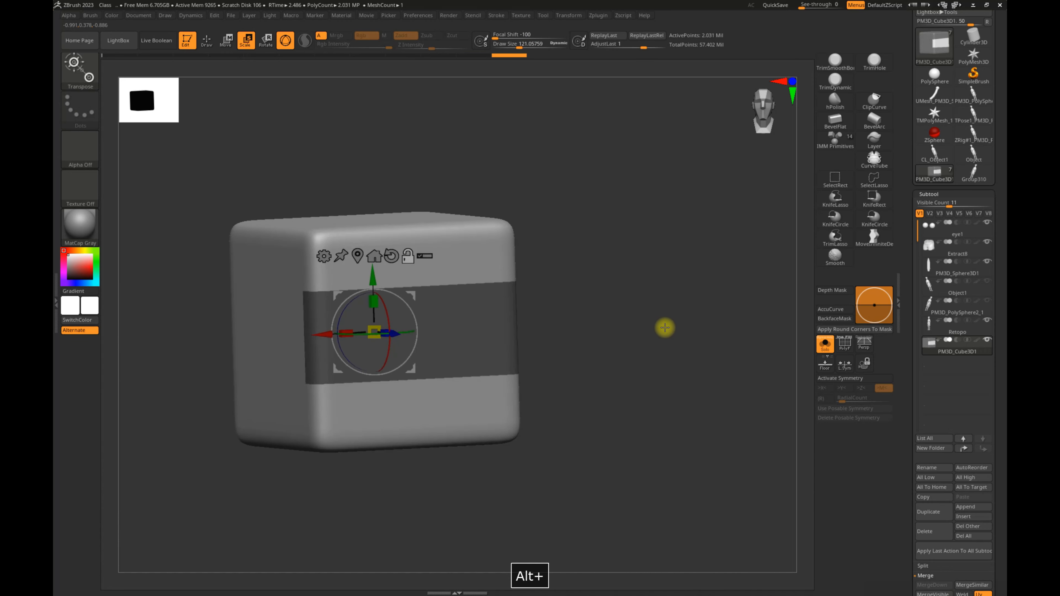
{"action": "left_click", "coordinate": [626, 299], "text": "ctrl"}
{"action": "left_click_drag", "start_coordinate": [597, 318], "coordinate": [649, 334], "text": "alt"}
{"action": "left_click_drag", "start_coordinate": [680, 276], "coordinate": [666, 304]}
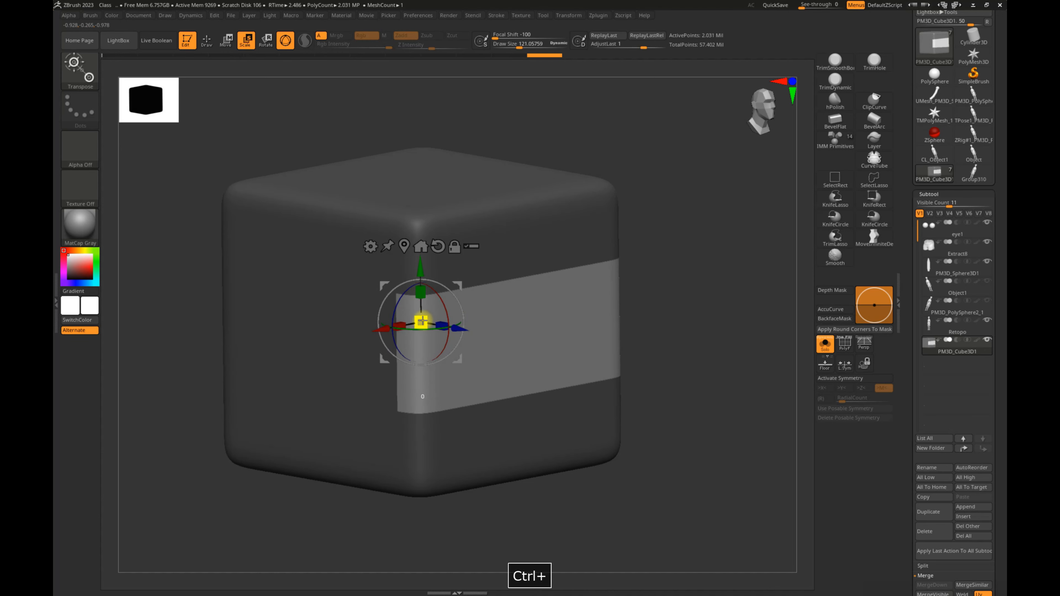
Sink the unmasked band into the cube with the gizmo's inflate scaling, and return to Draw mode with the mask cleared and perspective on.
{"action": "left_click_drag", "start_coordinate": [419, 320], "coordinate": [394, 308], "text": "ctrl"}
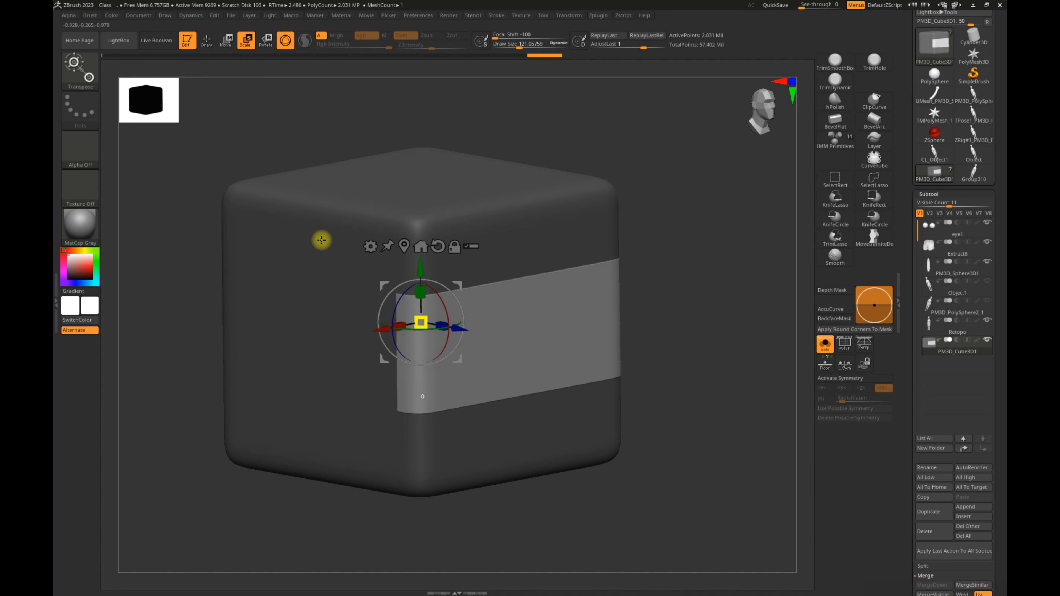
{"action": "left_click_drag", "start_coordinate": [683, 401], "coordinate": [802, 255]}
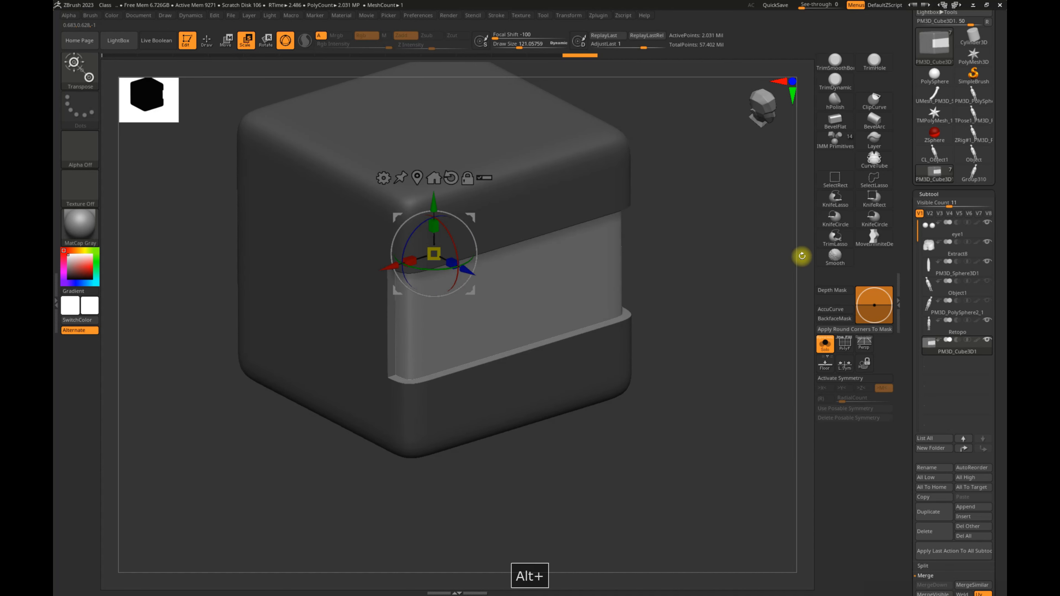
{"action": "left_click", "coordinate": [870, 350]}
{"action": "left_click_drag", "start_coordinate": [774, 326], "coordinate": [678, 274]}
{"action": "key", "text": "q"}
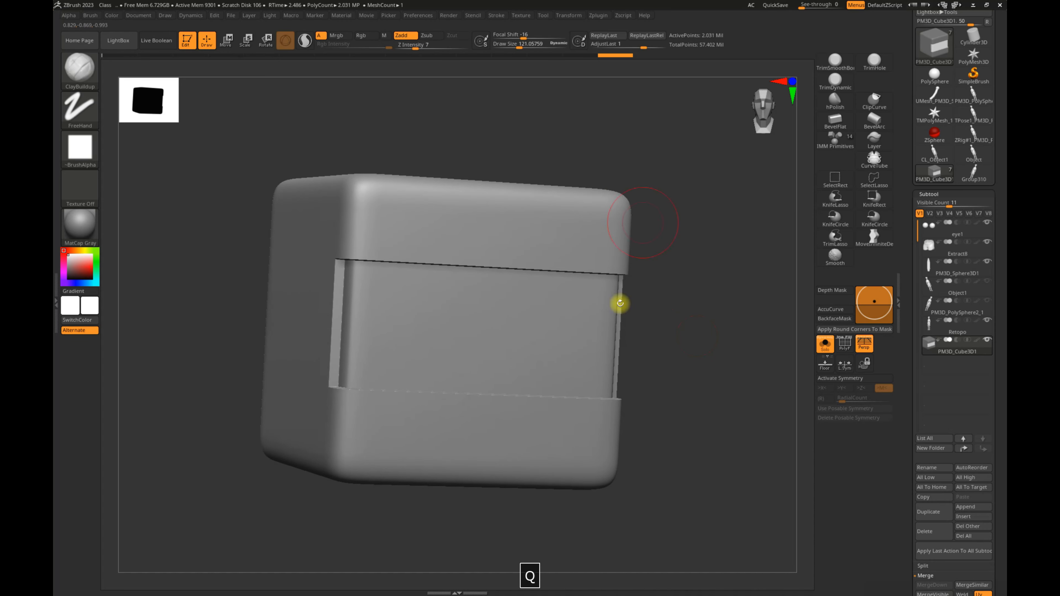
Mask a rectangle inside the recessed band on the cube's front face and invert the mask.
{"action": "left_click_drag", "start_coordinate": [740, 306], "coordinate": [677, 373]}
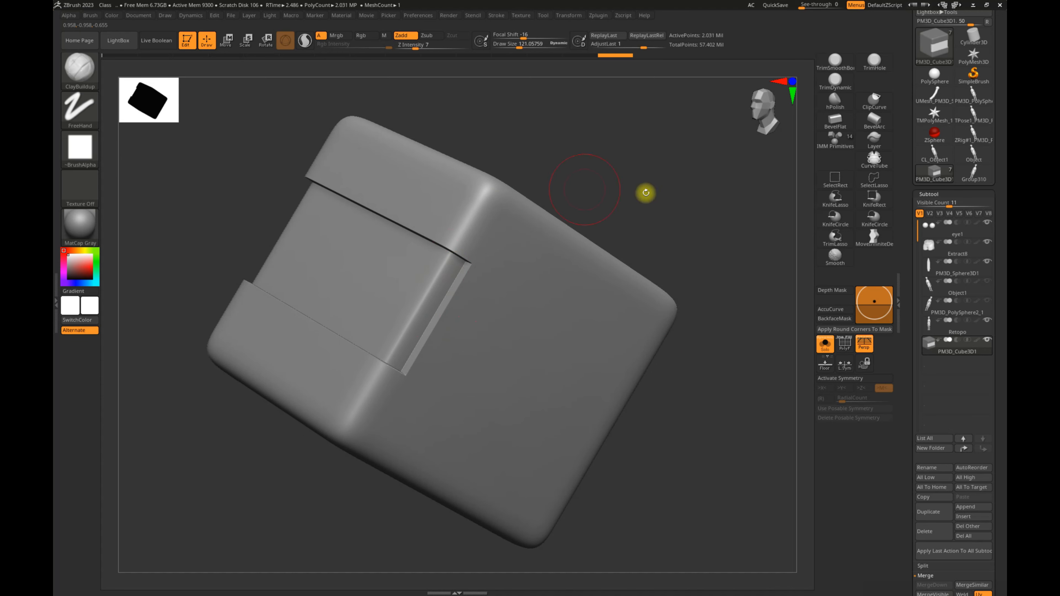
{"action": "left_click_drag", "start_coordinate": [645, 193], "coordinate": [725, 205]}
{"action": "left_click_drag", "start_coordinate": [188, 201], "coordinate": [286, 261]}
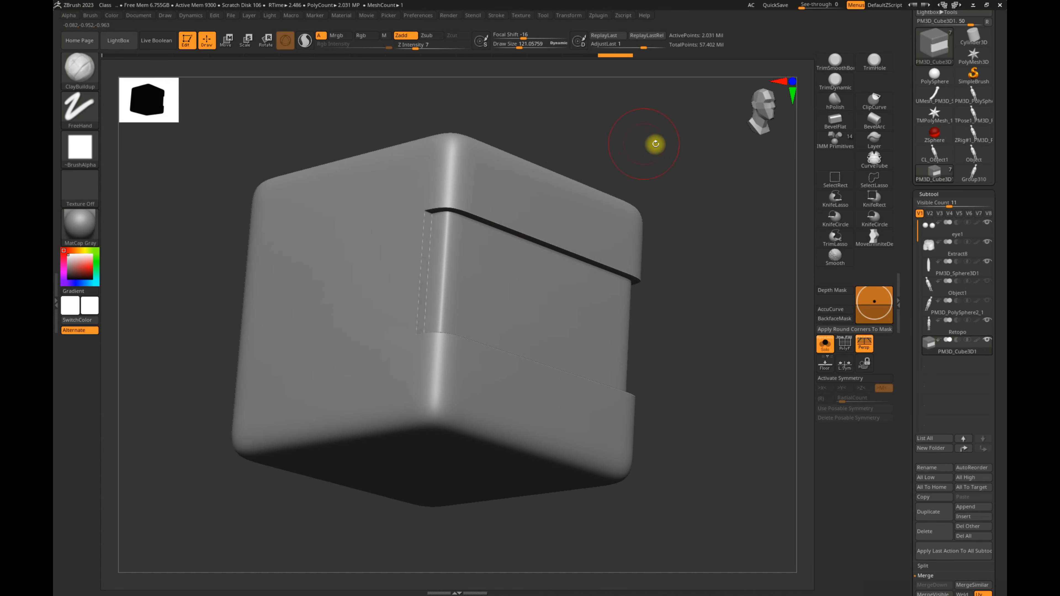
{"action": "left_click_drag", "start_coordinate": [656, 144], "coordinate": [691, 173]}
{"action": "left_click_drag", "start_coordinate": [717, 238], "coordinate": [705, 273]}
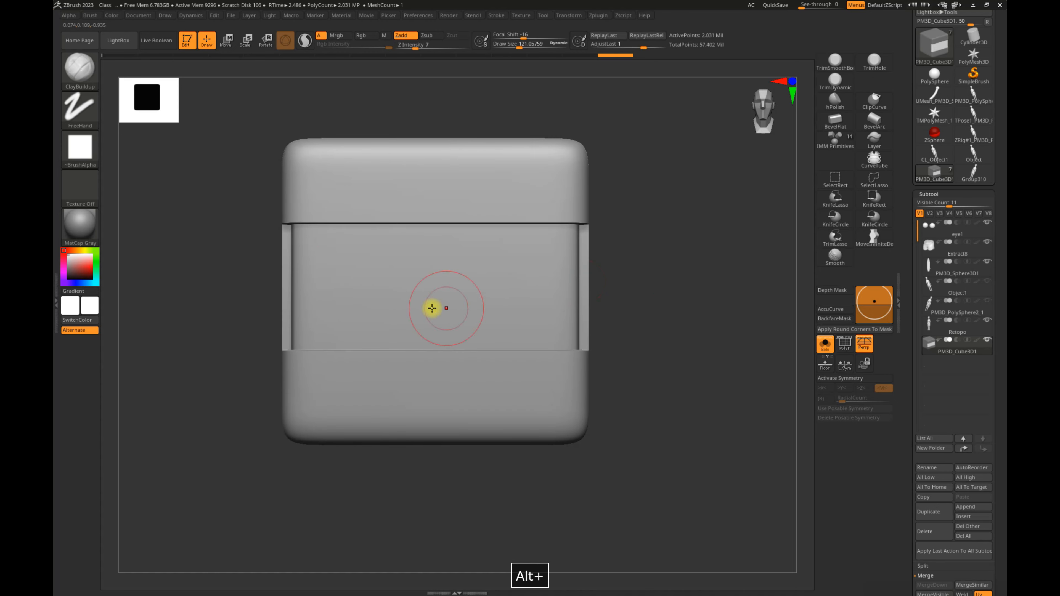
{"action": "left_click_drag", "start_coordinate": [319, 263], "coordinate": [573, 338], "text": "ctrl"}
{"action": "left_click_drag", "start_coordinate": [762, 337], "coordinate": [647, 284]}
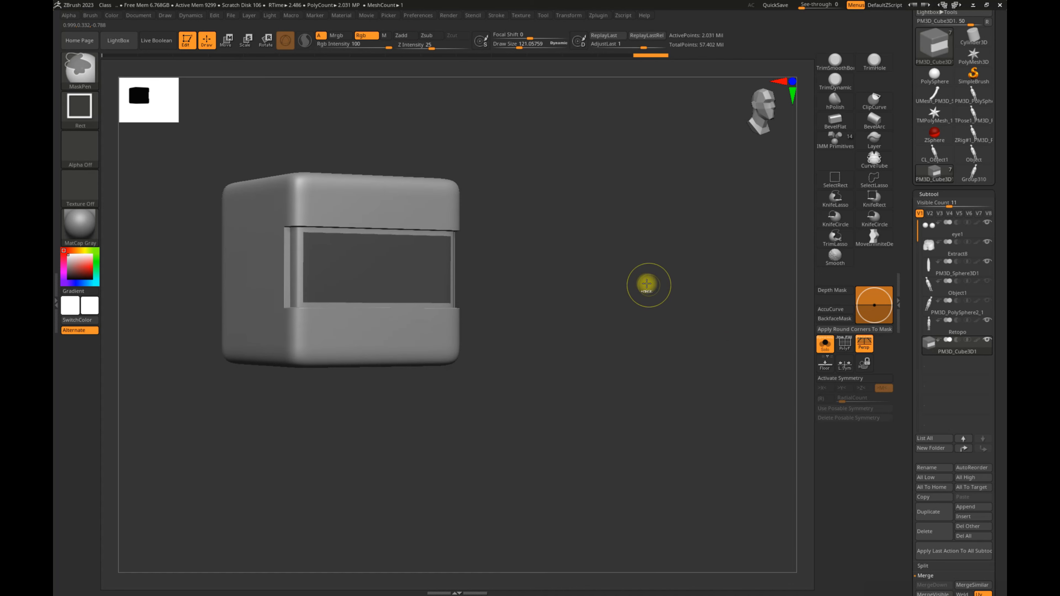
{"action": "left_click", "coordinate": [626, 304], "text": "ctrl"}
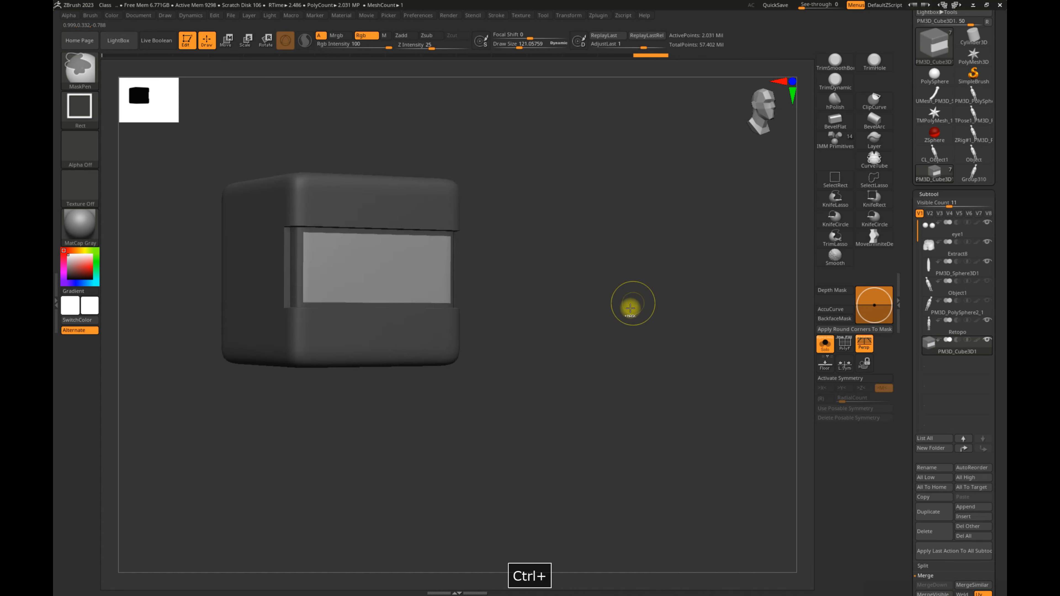
Activate the Move gizmo and mask the rear part of the cube from the side, leaving the front panel unmasked.
{"action": "left_click_drag", "start_coordinate": [607, 328], "coordinate": [526, 309]}
{"action": "key", "text": "w"}
{"action": "left_click_drag", "start_coordinate": [633, 352], "coordinate": [693, 378]}
{"action": "left_click_drag", "start_coordinate": [193, 181], "coordinate": [404, 468], "text": "ctrl"}
{"action": "left_click_drag", "start_coordinate": [724, 386], "coordinate": [587, 311]}
Try to scale and deflate the unmasked front panel from the gizmo's centre, and undo the changes.
{"action": "left_click_drag", "start_coordinate": [649, 296], "coordinate": [403, 304]}
{"action": "key", "text": "ctrl+z"}
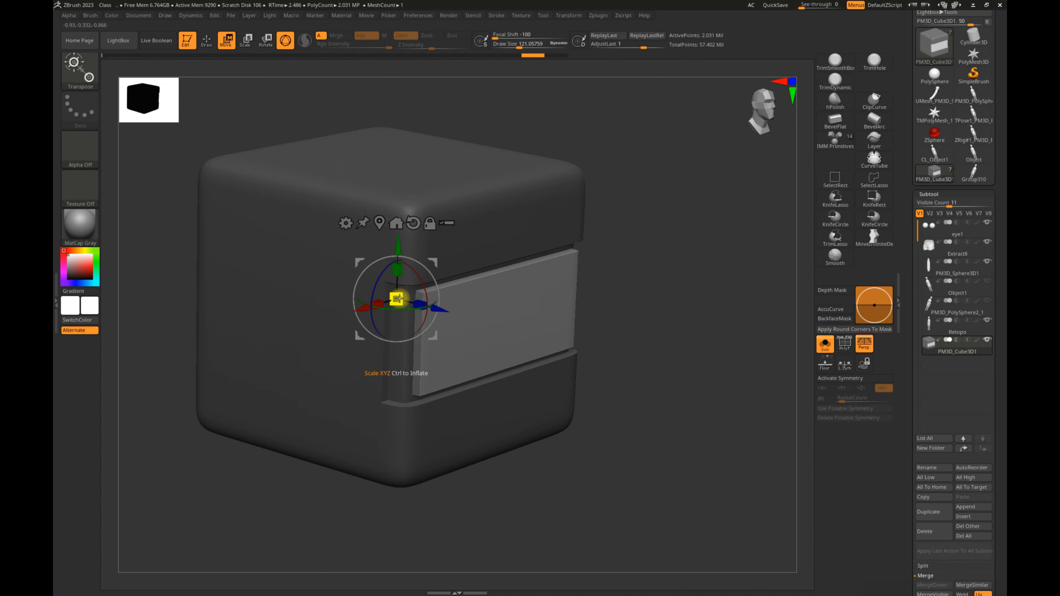
{"action": "left_click_drag", "start_coordinate": [369, 301], "coordinate": [321, 337], "text": "ctrl"}
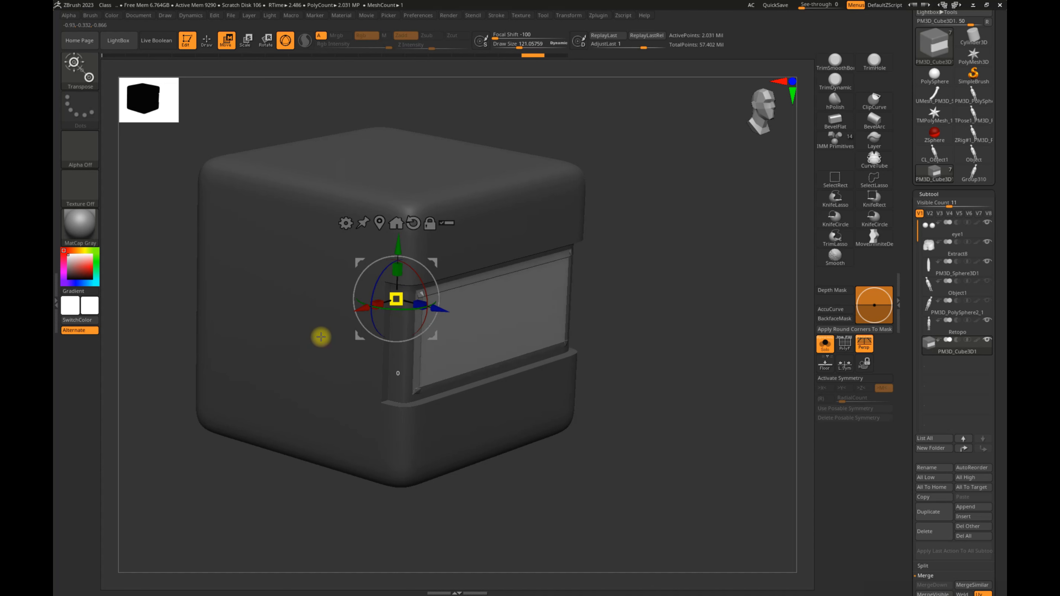
{"action": "mouse_move", "coordinate": [630, 358]}
{"action": "left_mouse_down", "text": "alt"}
{"action": "mouse_move", "coordinate": [615, 334]}
{"action": "mouse_move", "coordinate": [608, 237]}
{"action": "mouse_move", "coordinate": [636, 229]}
{"action": "left_mouse_up", "text": "alt"}
{"action": "key", "text": "q"}
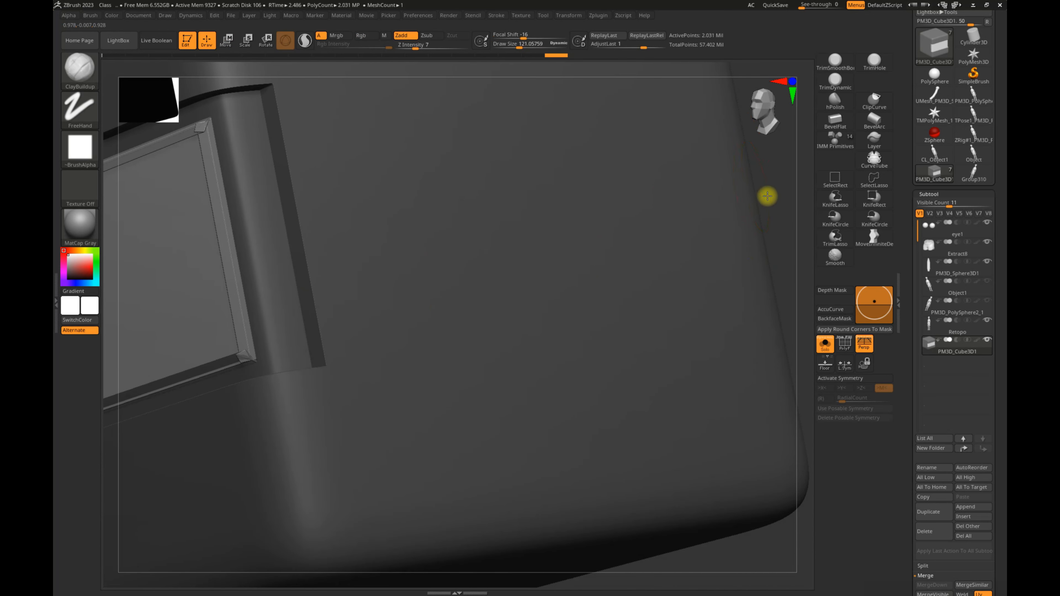
{"action": "left_click_drag", "start_coordinate": [767, 174], "coordinate": [659, 185], "text": "alt"}
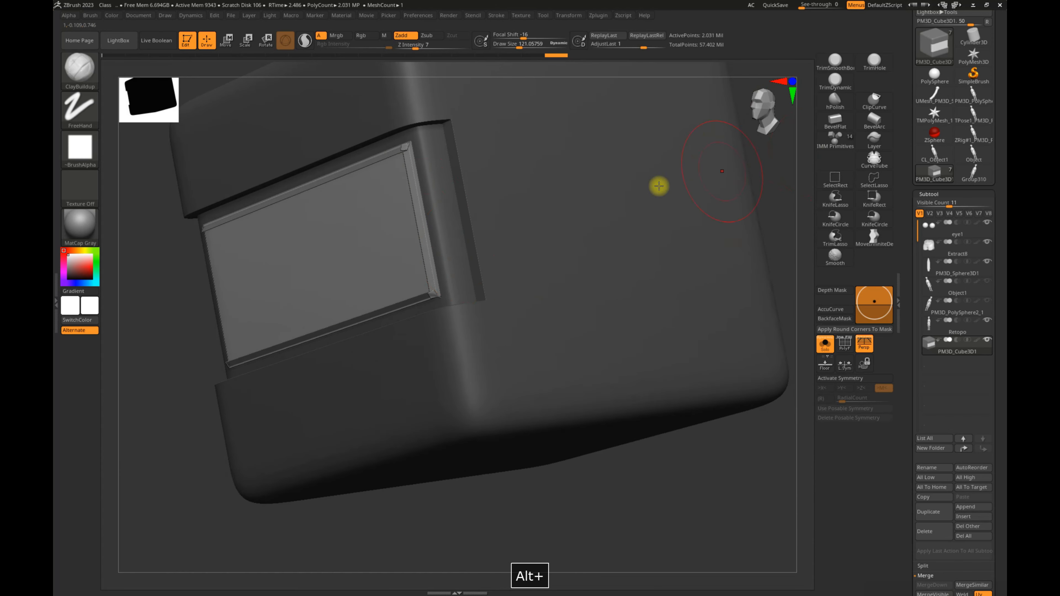
{"action": "key", "text": "ctrl+z"}
{"action": "key", "text": "ctrl+z"}
{"action": "key", "text": "ctrl+z"}
{"action": "key", "text": "ctrl+z"}
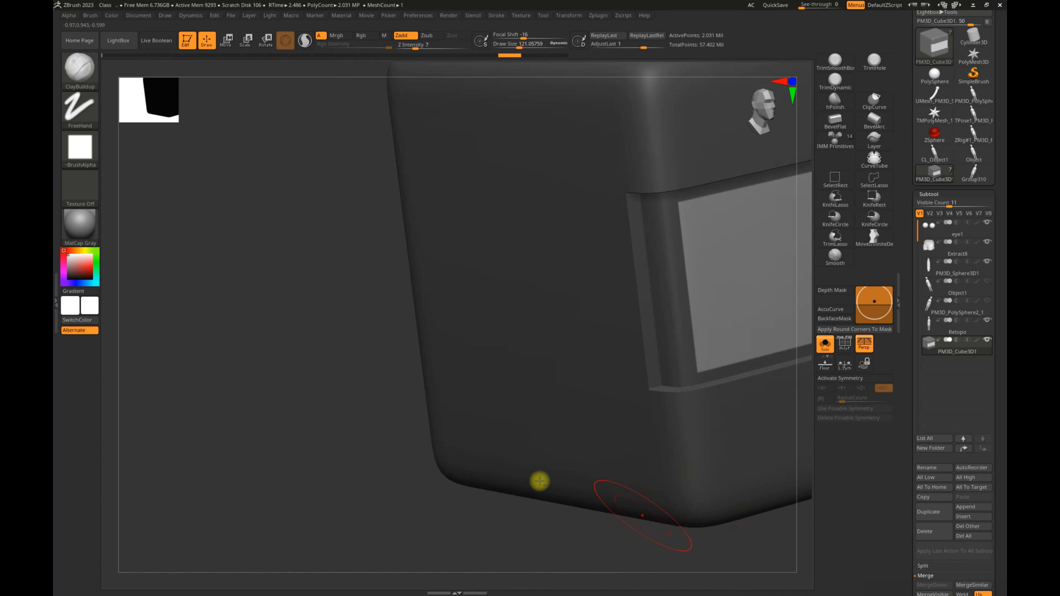
Try another small transform of the front panel from the gizmo's centre handle and undo it.
{"action": "left_click_drag", "start_coordinate": [430, 462], "coordinate": [240, 424], "text": "alt"}
{"action": "key", "text": "w"}
{"action": "left_click_drag", "start_coordinate": [763, 478], "coordinate": [719, 412], "text": "alt"}
{"action": "left_click_drag", "start_coordinate": [721, 334], "coordinate": [496, 309]}
{"action": "mouse_move", "coordinate": [346, 277]}
{"action": "left_mouse_down"}
{"action": "mouse_move", "coordinate": [340, 288]}
{"action": "mouse_move", "coordinate": [343, 251]}
{"action": "mouse_move", "coordinate": [348, 298]}
{"action": "mouse_move", "coordinate": [340, 278]}
{"action": "left_mouse_up"}
{"action": "key", "text": "ctrl+z"}
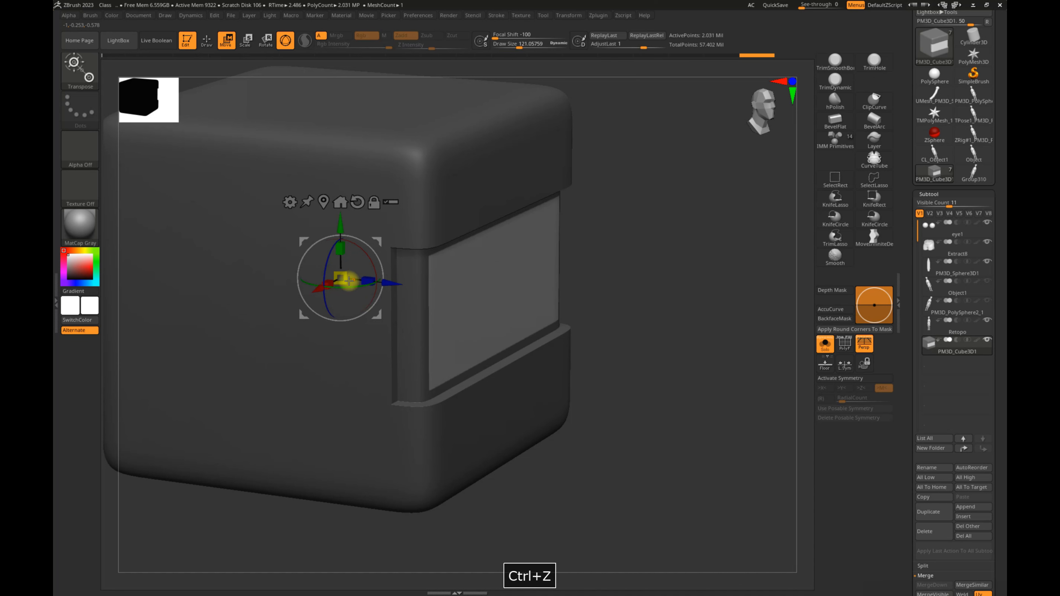
{"action": "left_click_drag", "start_coordinate": [629, 340], "coordinate": [572, 297]}
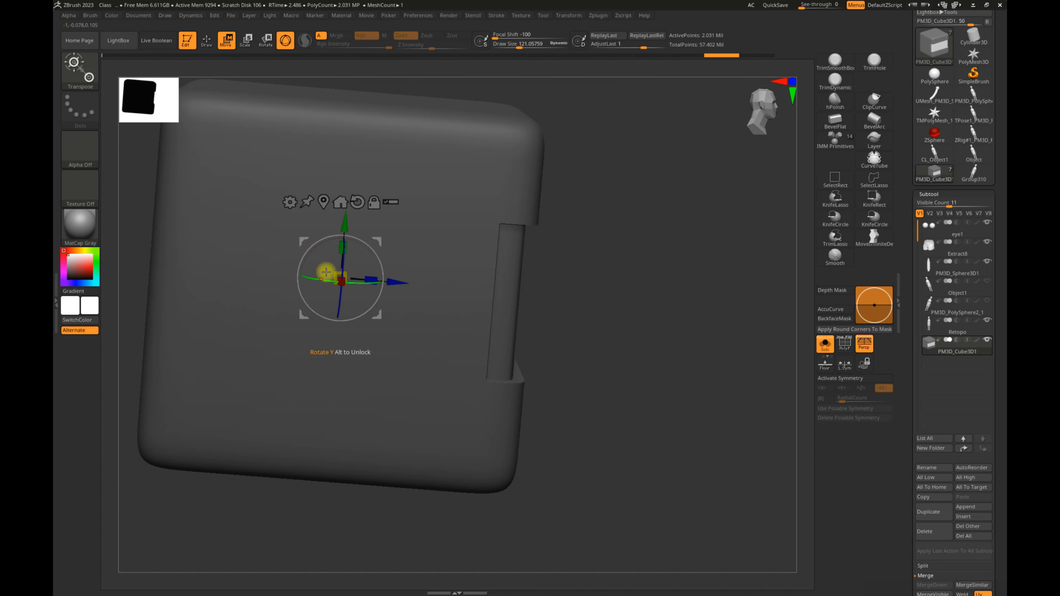
{"action": "left_click_drag", "start_coordinate": [676, 287], "coordinate": [629, 310]}
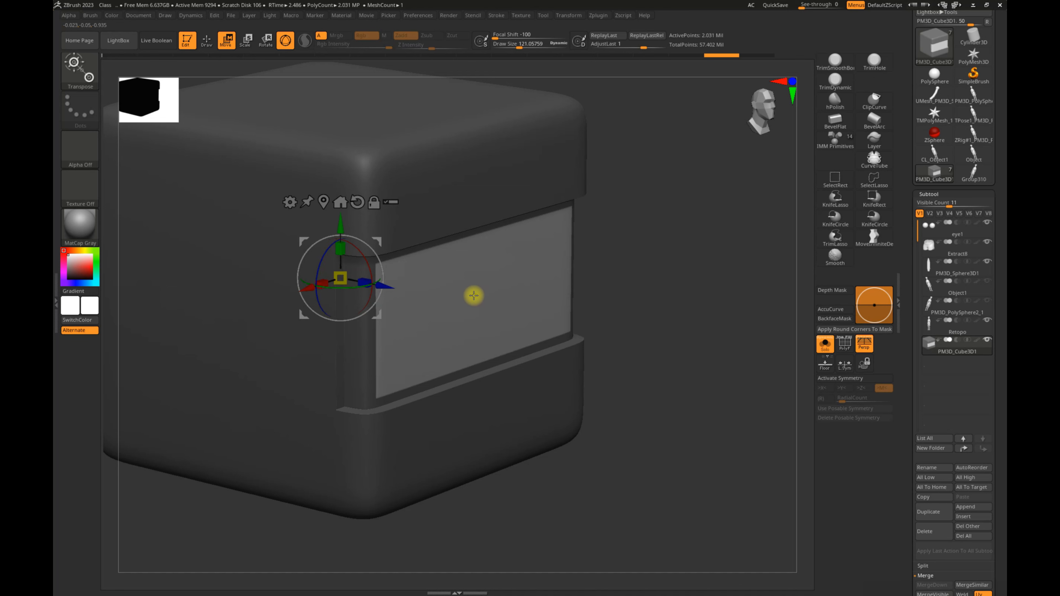
Blur the mask edge around the front panel, try placing the gizmo on the panel, and undo that placement.
{"action": "left_click", "coordinate": [472, 298], "text": "ctrl"}
{"action": "left_click", "coordinate": [480, 290], "text": "ctrl"}
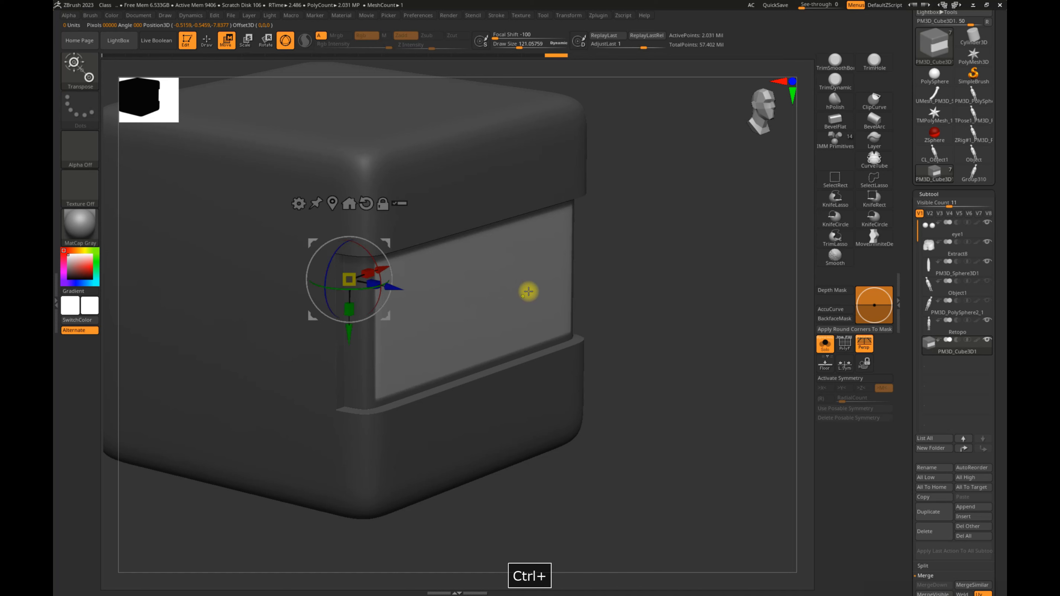
{"action": "left_click", "coordinate": [482, 301], "text": "alt"}
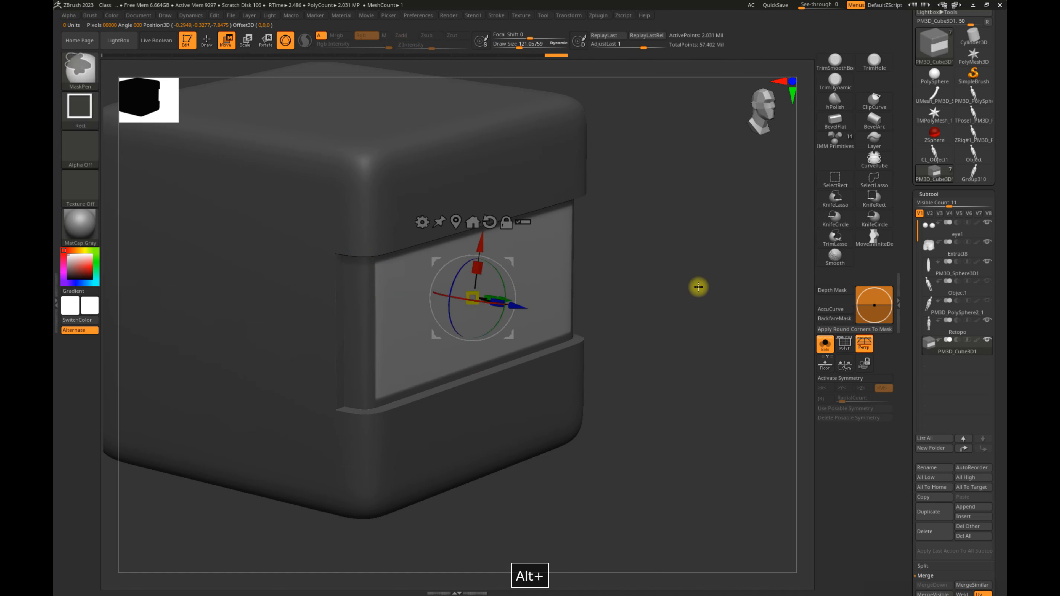
{"action": "key", "text": "ctrl+z"}
{"action": "left_click_drag", "start_coordinate": [648, 298], "coordinate": [668, 284]}
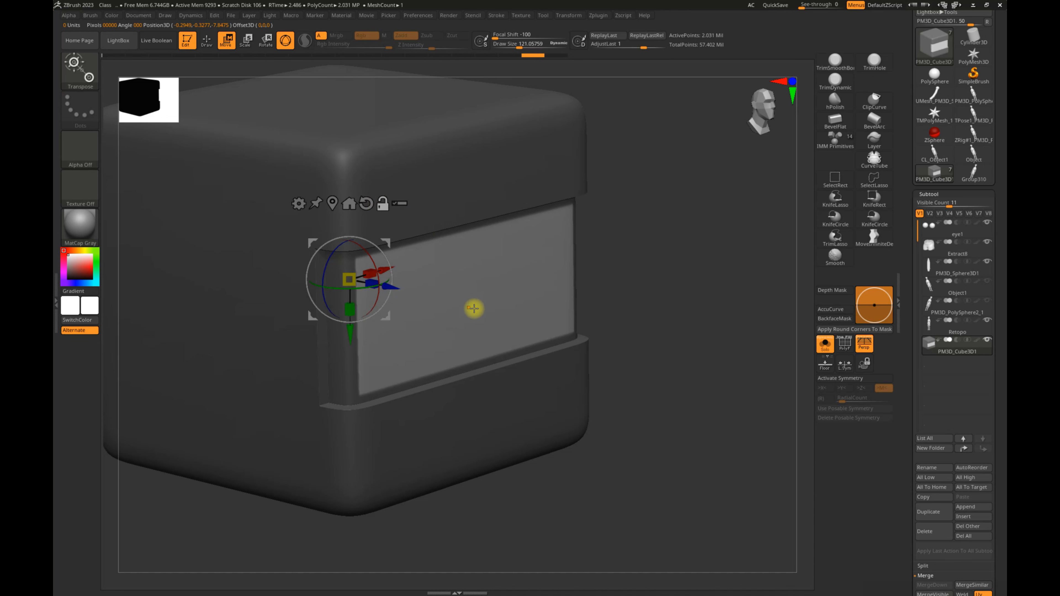
Snap the gizmo to several spots on the front panel, including its far upper corner, and back near the centre.
{"action": "left_click", "coordinate": [461, 299], "text": "alt"}
{"action": "mouse_move", "coordinate": [651, 286]}
{"action": "left_mouse_down"}
{"action": "mouse_move", "coordinate": [629, 296]}
{"action": "mouse_move", "coordinate": [645, 293]}
{"action": "left_mouse_up"}
{"action": "left_click", "coordinate": [562, 255], "text": "alt"}
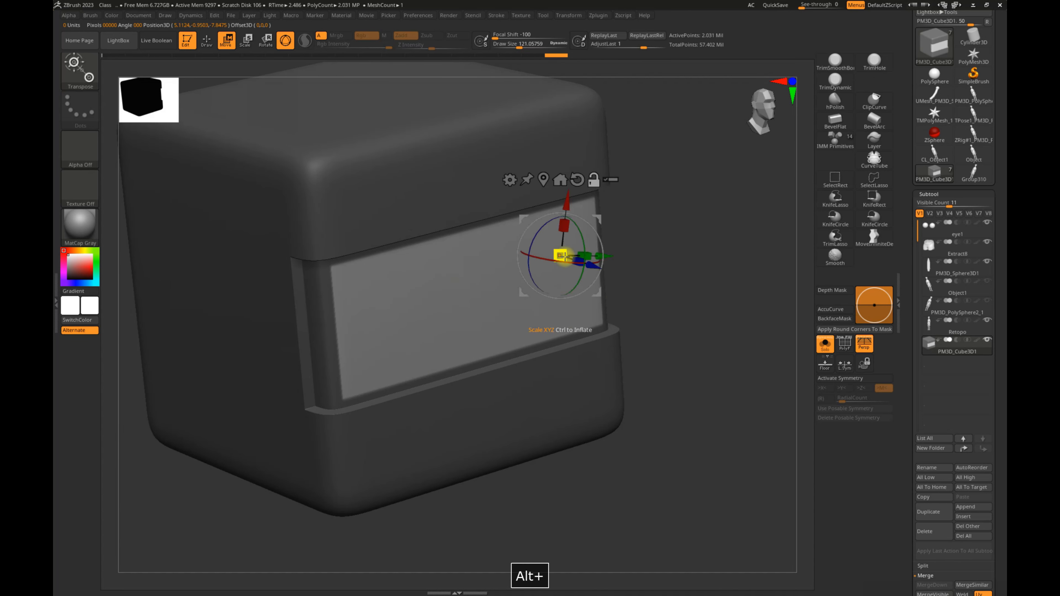
{"action": "left_click", "coordinate": [465, 298], "text": "alt"}
{"action": "left_click_drag", "start_coordinate": [716, 296], "coordinate": [541, 284]}
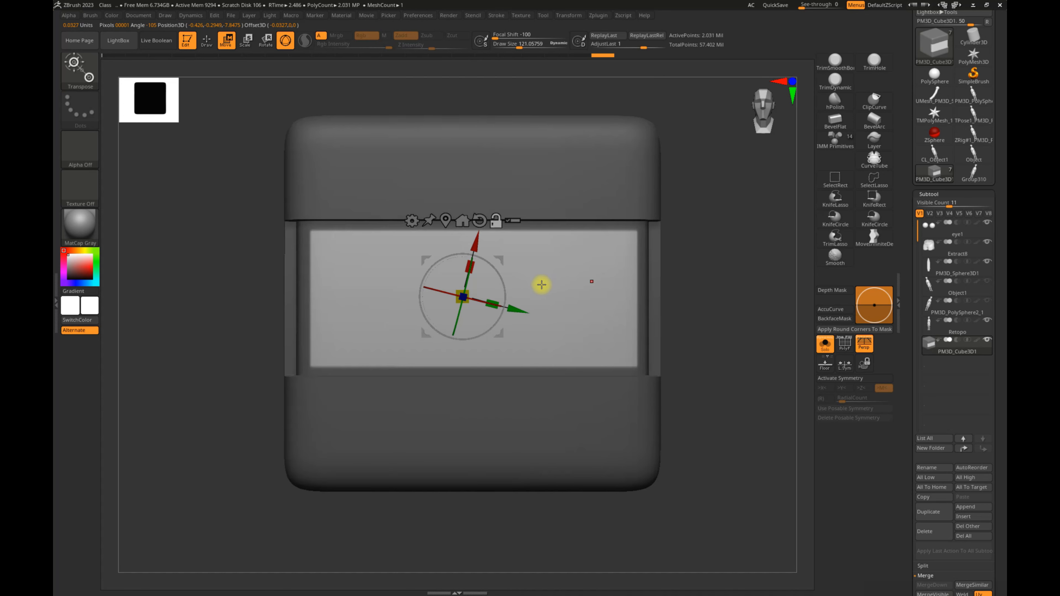
{"action": "left_click_drag", "start_coordinate": [729, 282], "coordinate": [614, 300], "text": "alt"}
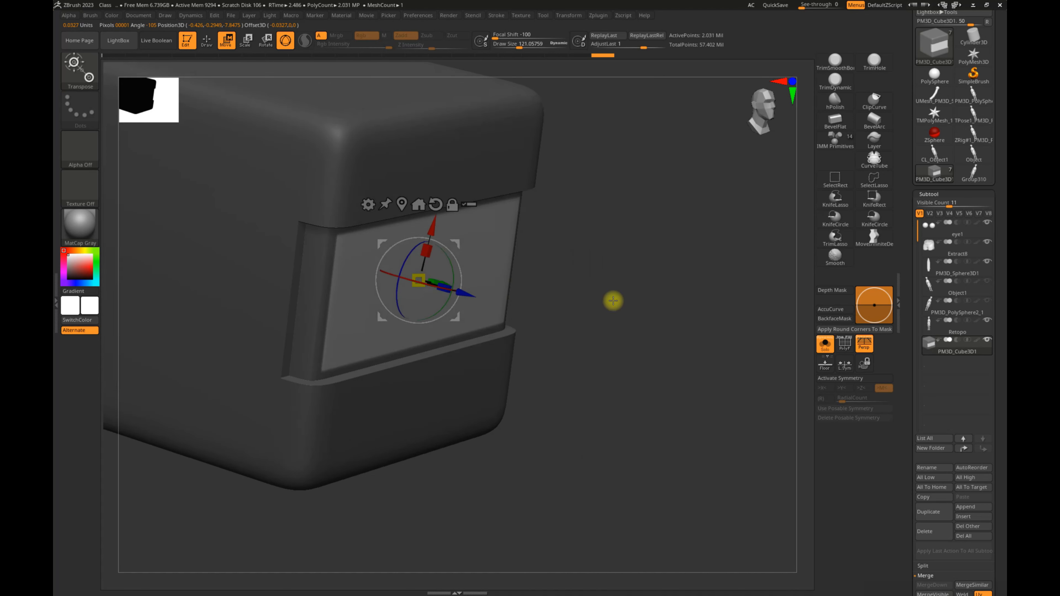
Undo the gizmo placements and the blurring of the mask around the front panel.
{"action": "key", "text": "ctrl+z"}
{"action": "key", "text": "ctrl+z"}
{"action": "key", "text": "ctrl+z"}
{"action": "key", "text": "ctrl+z"}
{"action": "key", "text": "ctrl+z"}
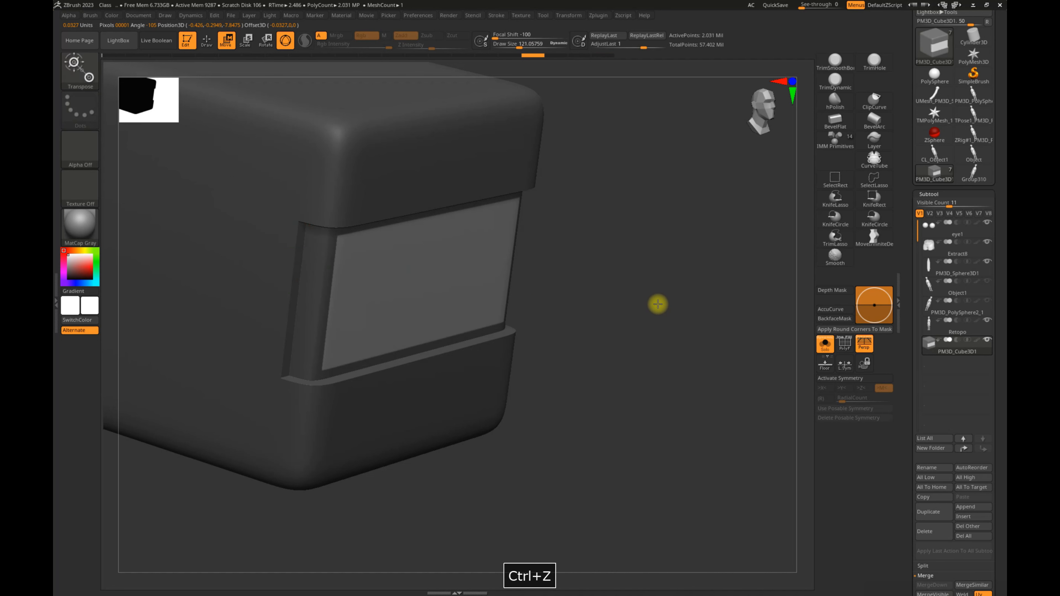
Place the gizmo near the front panel's centre and tilt the unmasked panel with the rotate ring.
{"action": "left_click", "coordinate": [404, 277], "text": "alt"}
{"action": "left_click_drag", "start_coordinate": [596, 289], "coordinate": [546, 286]}
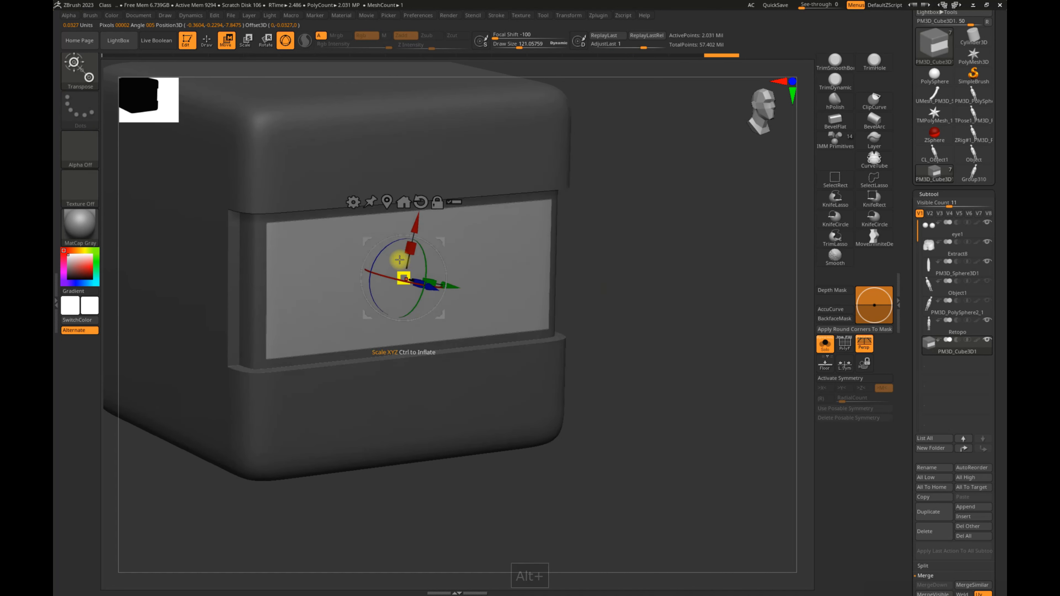
{"action": "left_click_drag", "start_coordinate": [668, 305], "coordinate": [677, 299], "text": "shift"}
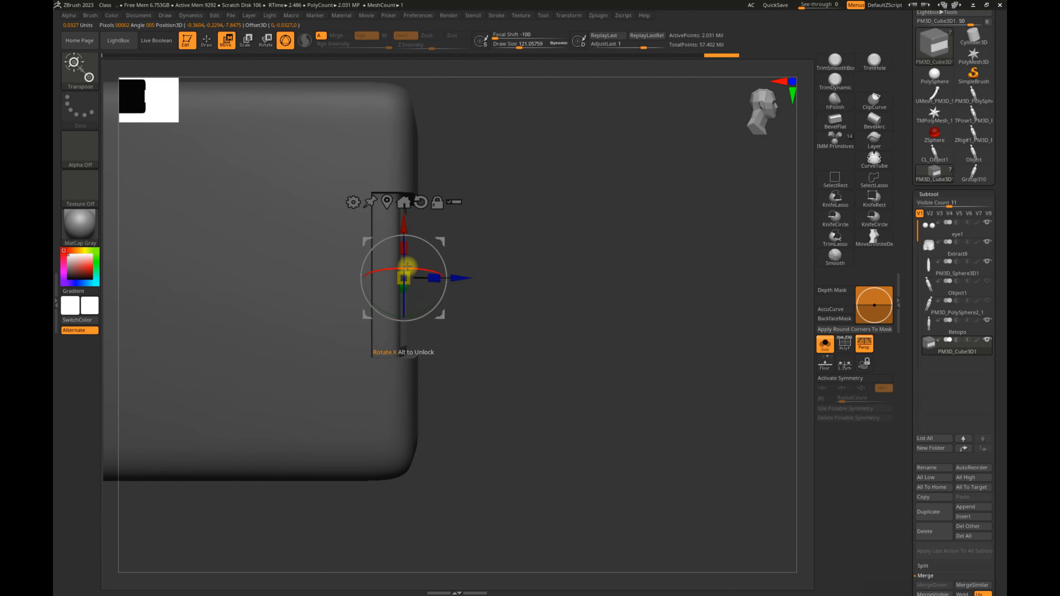
{"action": "left_click_drag", "start_coordinate": [570, 224], "coordinate": [540, 303]}
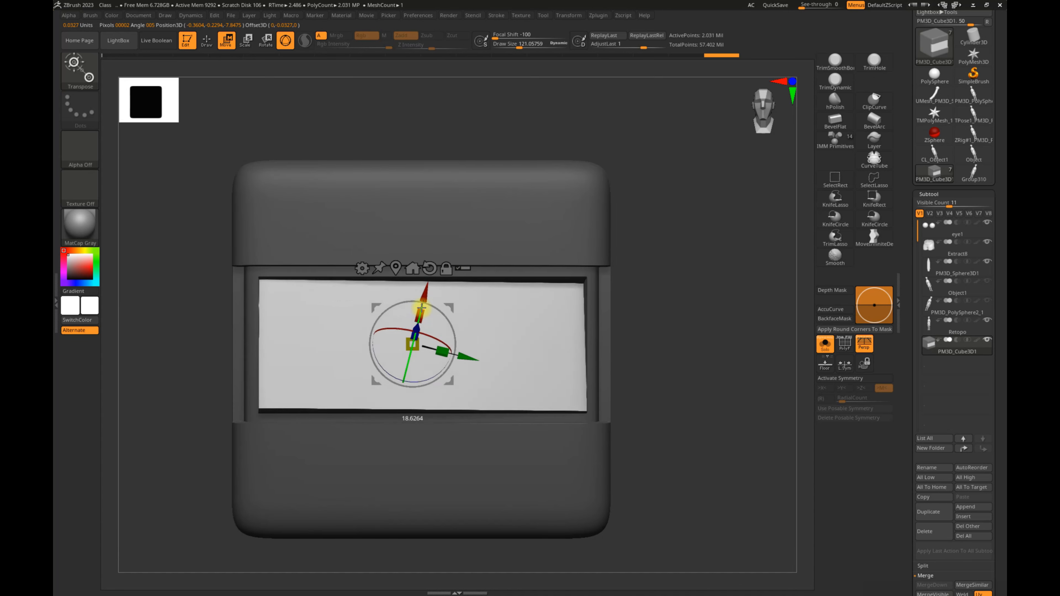
{"action": "left_click_drag", "start_coordinate": [623, 308], "coordinate": [546, 357]}
{"action": "left_click_drag", "start_coordinate": [630, 333], "coordinate": [564, 302]}
Try repositioning the gizmo off the tilted panel and back onto its face, and undo the panel's rotation.
{"action": "left_click_drag", "start_coordinate": [468, 327], "coordinate": [701, 234], "text": "alt"}
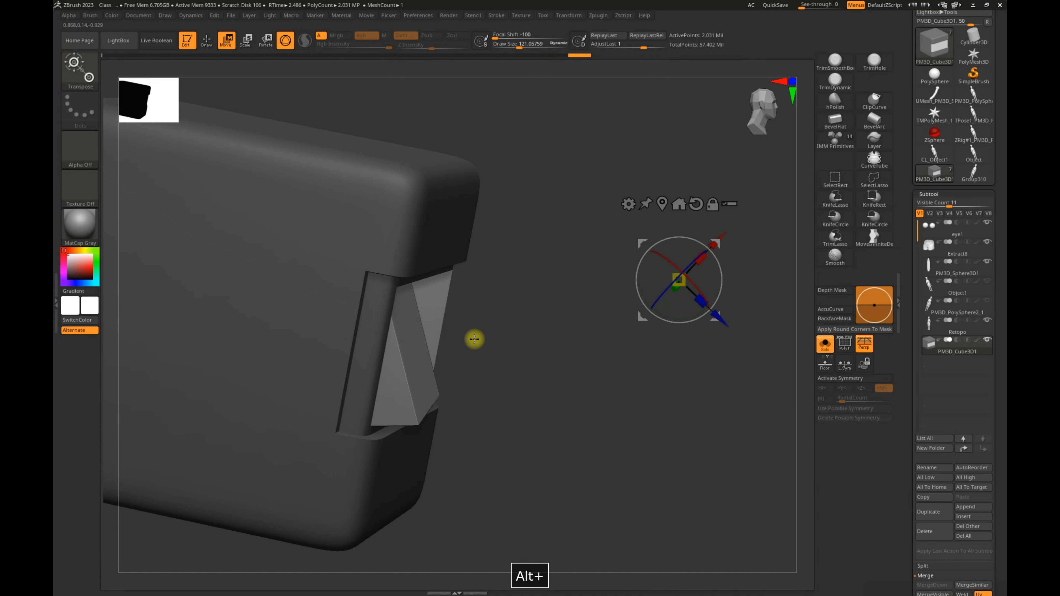
{"action": "left_click_drag", "start_coordinate": [475, 339], "coordinate": [400, 336]}
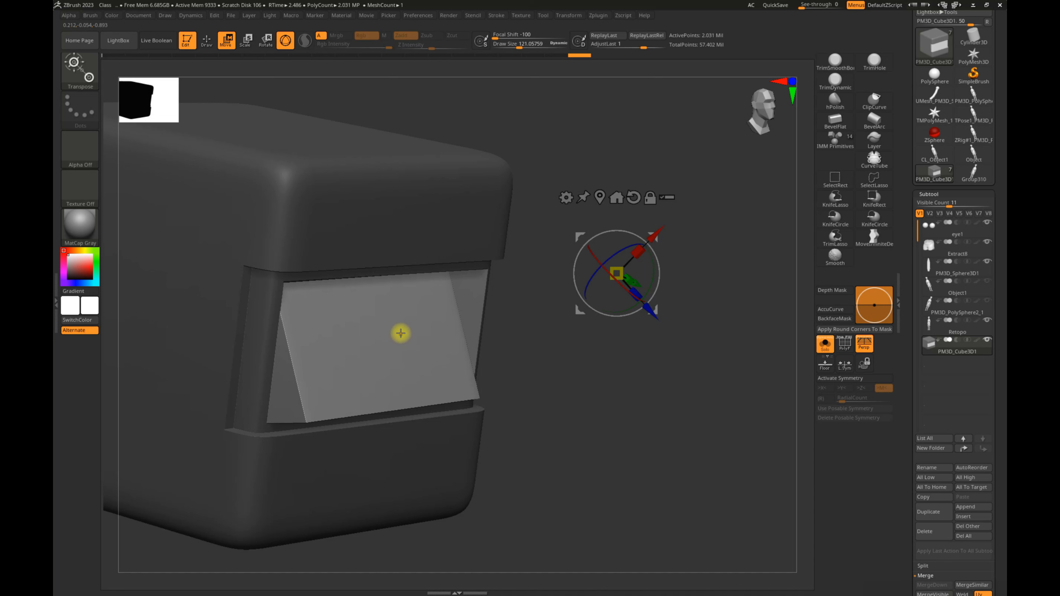
{"action": "left_click", "coordinate": [383, 336], "text": "alt"}
{"action": "left_click_drag", "start_coordinate": [576, 374], "coordinate": [645, 365]}
{"action": "left_click_drag", "start_coordinate": [537, 352], "coordinate": [378, 320]}
{"action": "key", "text": "ctrl+z"}
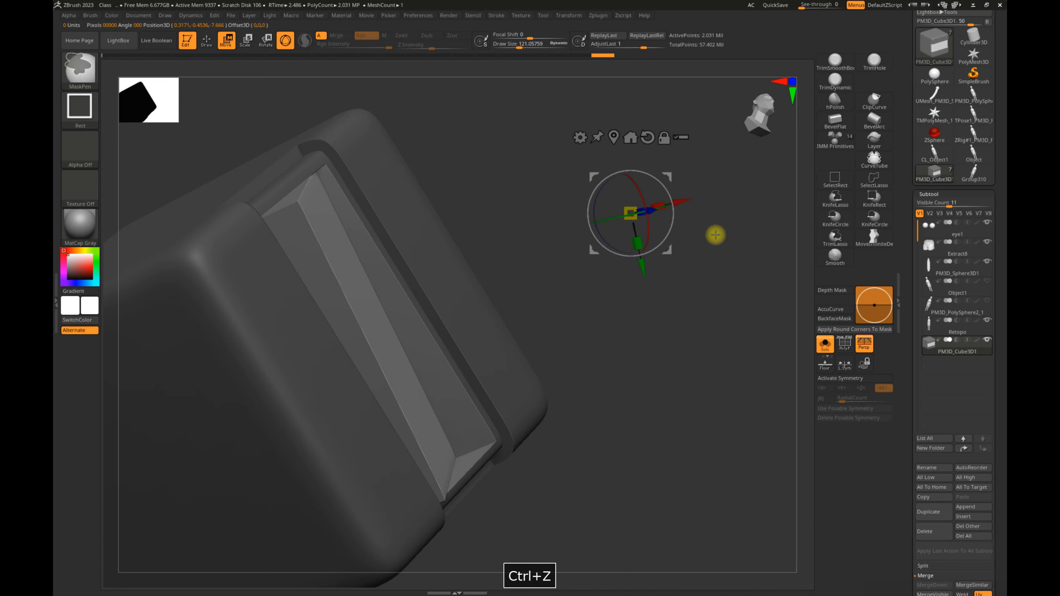
{"action": "key", "text": "ctrl+z"}
{"action": "key", "text": "ctrl+z"}
Prepare the flat front panel as the only unmasked area with the gizmo on it, and reset the gizmo's orientation.
{"action": "mouse_move", "coordinate": [640, 265]}
{"action": "left_mouse_down"}
{"action": "mouse_move", "coordinate": [653, 353]}
{"action": "mouse_move", "coordinate": [538, 339]}
{"action": "mouse_move", "coordinate": [561, 370]}
{"action": "left_mouse_up"}
{"action": "left_click_drag", "start_coordinate": [344, 506], "coordinate": [556, 453], "text": "alt"}
{"action": "left_click_drag", "start_coordinate": [317, 176], "coordinate": [497, 459], "text": "ctrl"}
{"action": "left_click_drag", "start_coordinate": [735, 338], "coordinate": [609, 397], "text": "alt"}
{"action": "left_click_drag", "start_coordinate": [684, 372], "coordinate": [698, 317]}
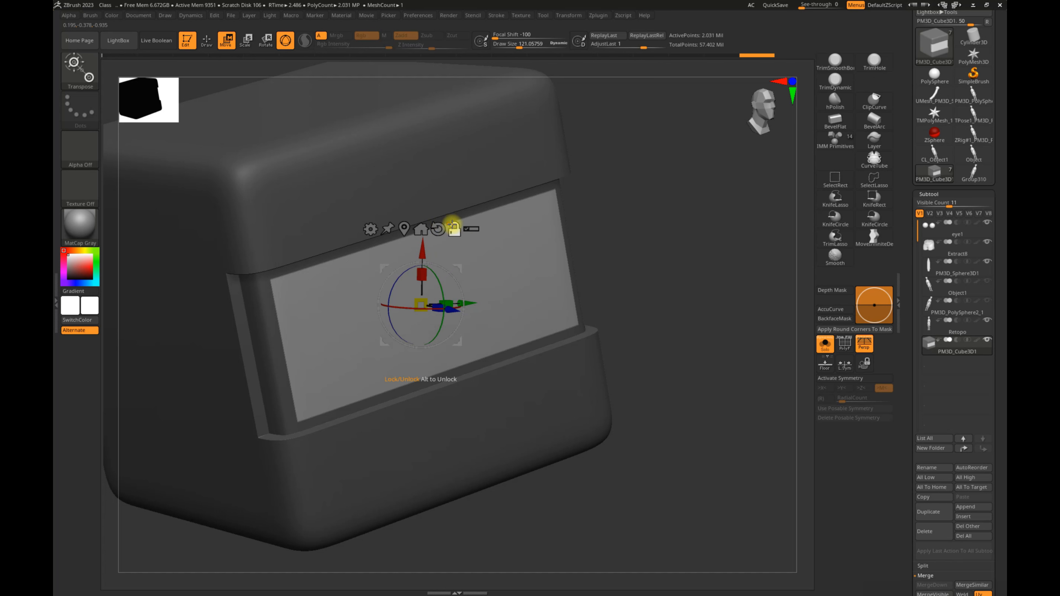
{"action": "left_click", "coordinate": [437, 229]}
{"action": "left_click_drag", "start_coordinate": [645, 296], "coordinate": [677, 345]}
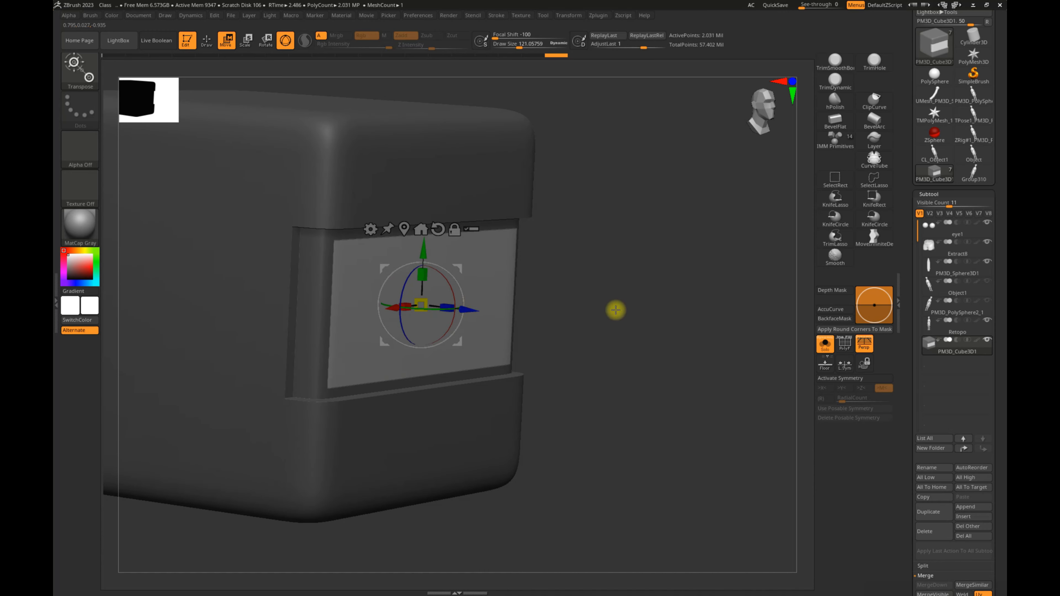
Try moving the front panel slightly along the gizmo's blue axis and undo the move.
{"action": "left_click_drag", "start_coordinate": [615, 310], "coordinate": [536, 335]}
{"action": "mouse_move", "coordinate": [472, 315]}
{"action": "left_mouse_down"}
{"action": "mouse_move", "coordinate": [491, 317]}
{"action": "mouse_move", "coordinate": [470, 314]}
{"action": "mouse_move", "coordinate": [482, 319]}
{"action": "left_mouse_up"}
{"action": "left_click_drag", "start_coordinate": [559, 315], "coordinate": [597, 270]}
{"action": "key", "text": "ctrl+z"}
{"action": "mouse_move", "coordinate": [653, 299]}
{"action": "left_mouse_down", "text": "alt"}
{"action": "mouse_move", "coordinate": [694, 284]}
{"action": "mouse_move", "coordinate": [677, 294]}
{"action": "mouse_move", "coordinate": [703, 291]}
{"action": "mouse_move", "coordinate": [624, 213]}
{"action": "left_mouse_up", "text": "alt"}
{"action": "key", "text": "ctrl+z"}
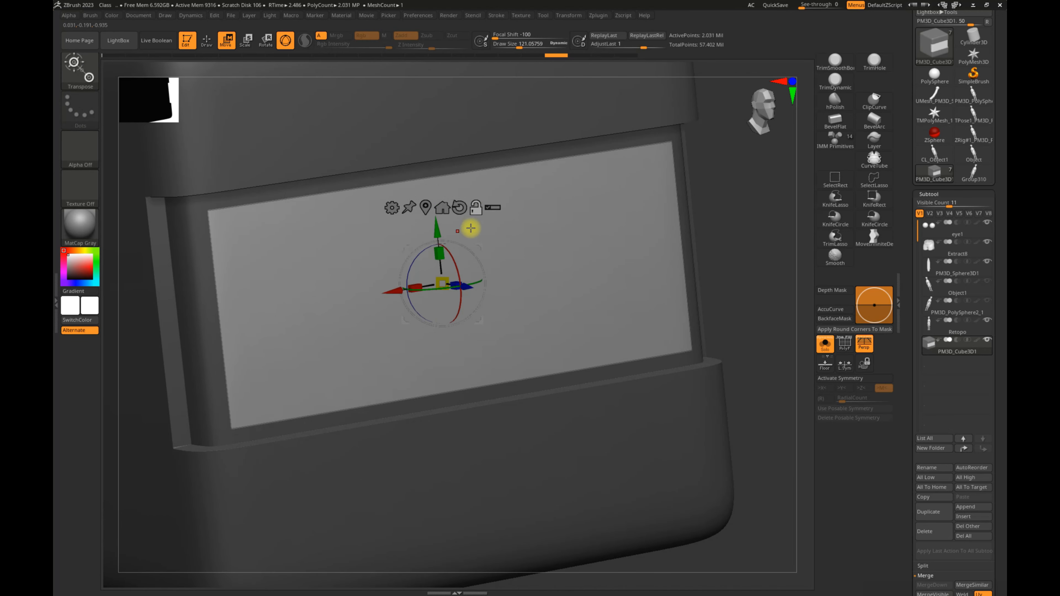
Reposition only the gizmo from the front panel's centre down to the panel's lower edge.
{"action": "left_click_drag", "start_coordinate": [737, 213], "coordinate": [747, 216]}
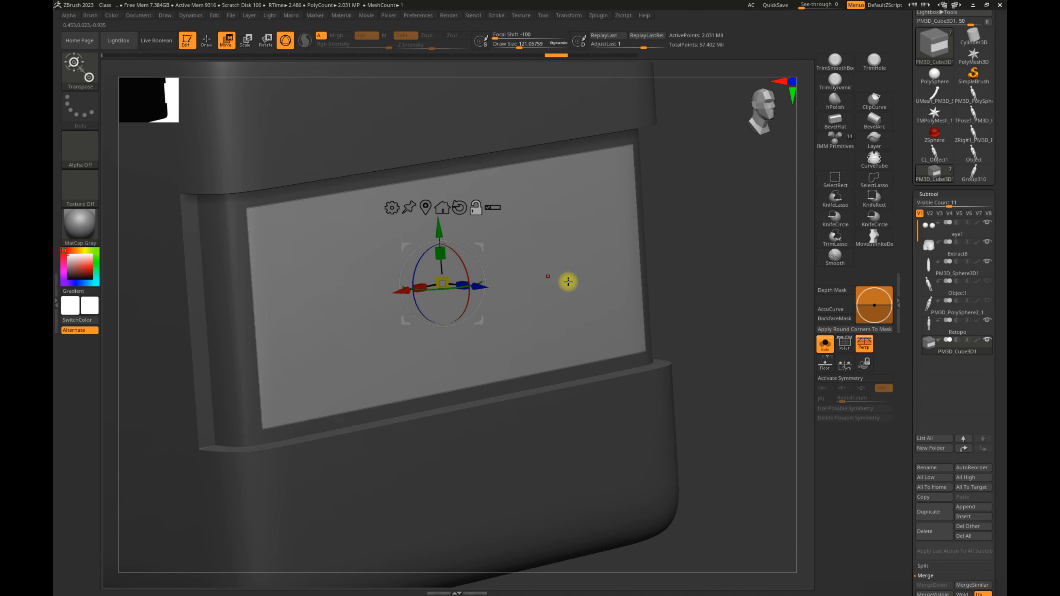
{"action": "left_click_drag", "start_coordinate": [715, 302], "coordinate": [707, 291]}
{"action": "left_click_drag", "start_coordinate": [439, 229], "coordinate": [440, 335], "text": "alt"}
{"action": "left_click_drag", "start_coordinate": [686, 343], "coordinate": [675, 344]}
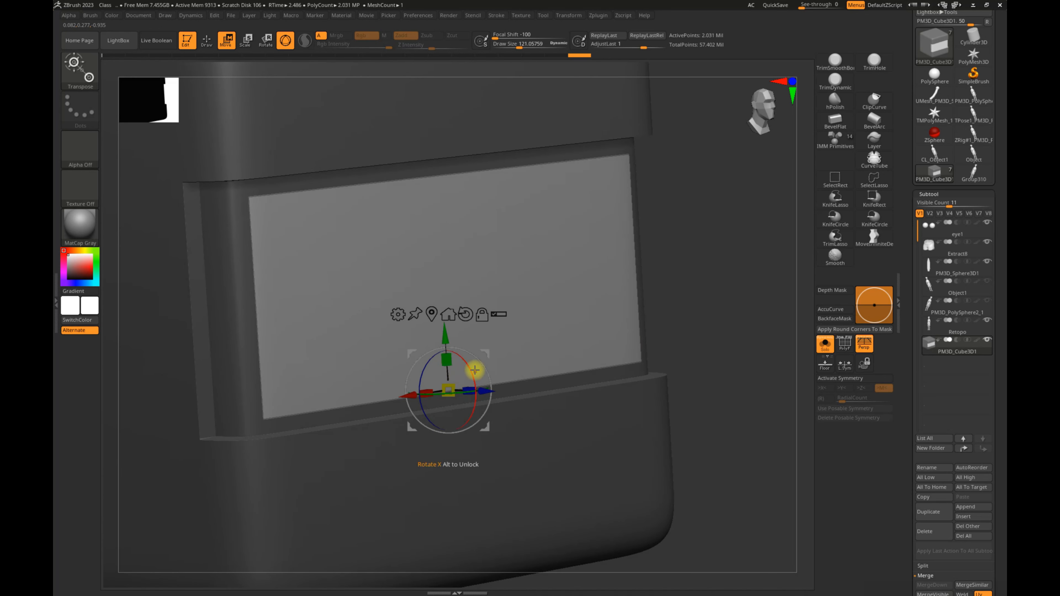
Tilt the unmasked front panel around its lower edge by rotating it about the gizmo's X axis.
{"action": "left_click_drag", "start_coordinate": [685, 305], "coordinate": [480, 311]}
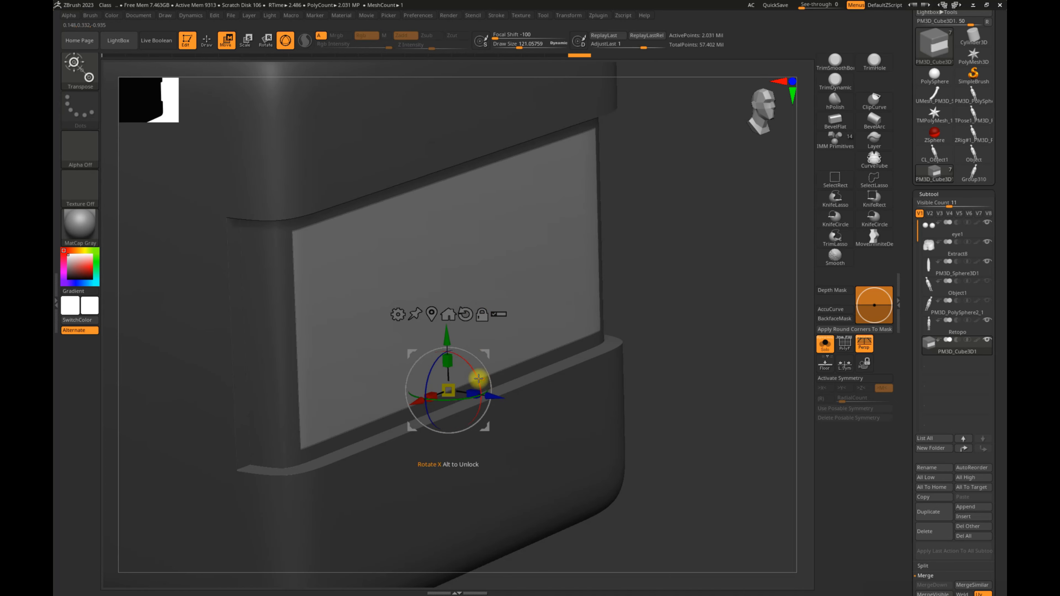
{"action": "left_click_drag", "start_coordinate": [476, 379], "coordinate": [469, 372]}
{"action": "left_click_drag", "start_coordinate": [669, 308], "coordinate": [574, 295]}
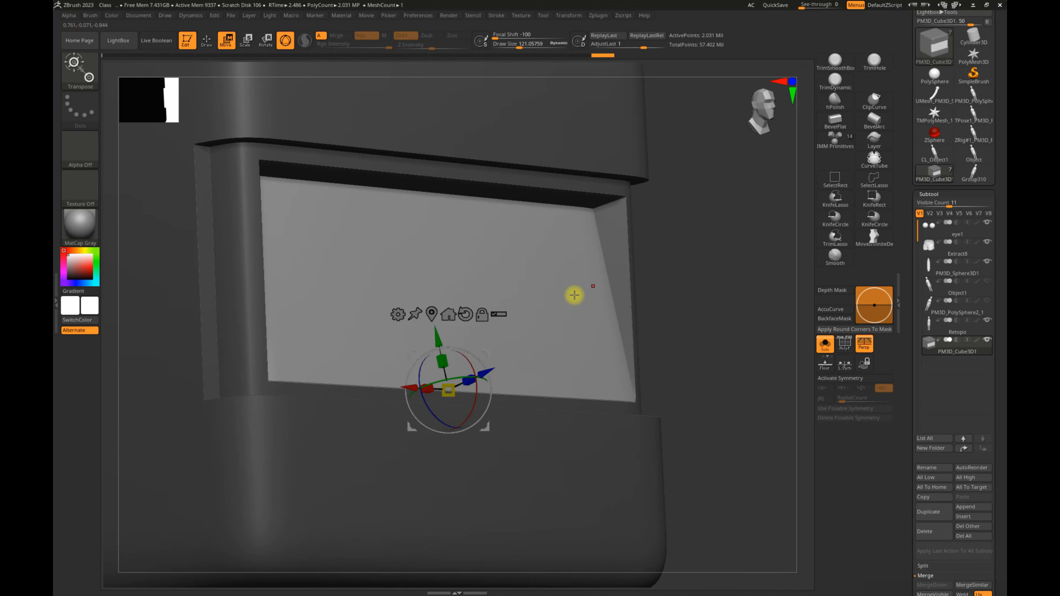
{"action": "mouse_move", "coordinate": [695, 272]}
{"action": "left_mouse_down"}
{"action": "mouse_move", "coordinate": [729, 303]}
{"action": "mouse_move", "coordinate": [691, 286]}
{"action": "left_mouse_up"}
{"action": "left_click_drag", "start_coordinate": [283, 356], "coordinate": [534, 316]}
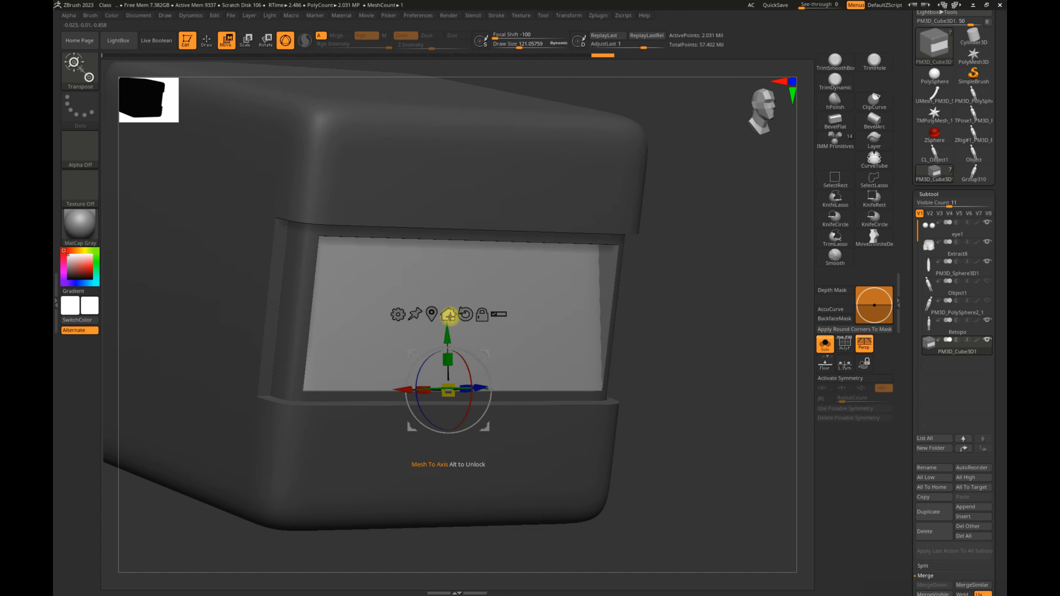
Send only the gizmo to the world axis centre and bring it back to the centre of the unmasked panel.
{"action": "left_click", "coordinate": [482, 315]}
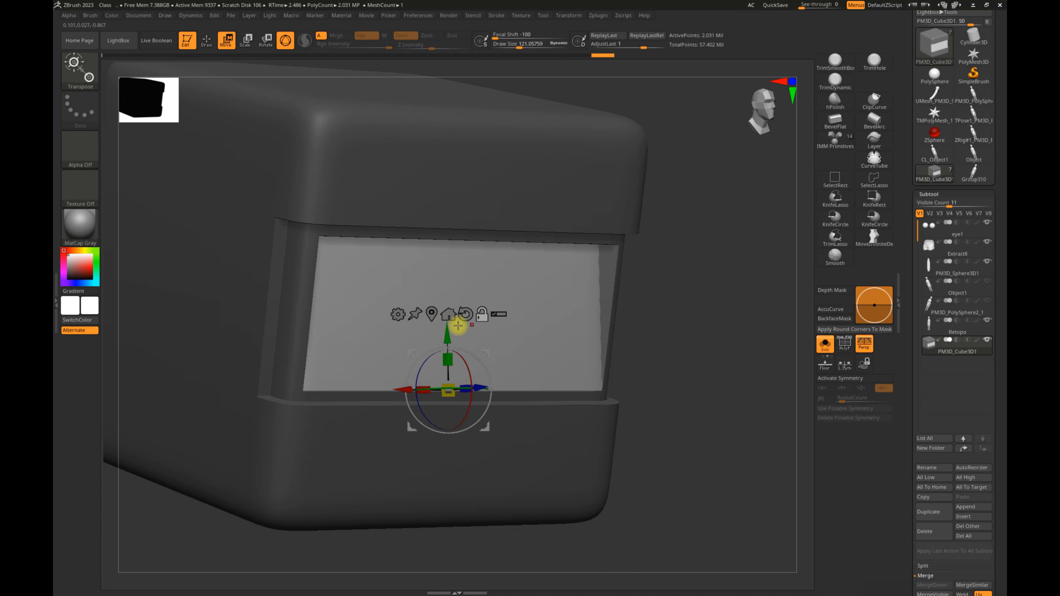
{"action": "left_click_drag", "start_coordinate": [712, 344], "coordinate": [672, 342], "text": "alt"}
{"action": "left_click", "coordinate": [445, 313], "text": "alt"}
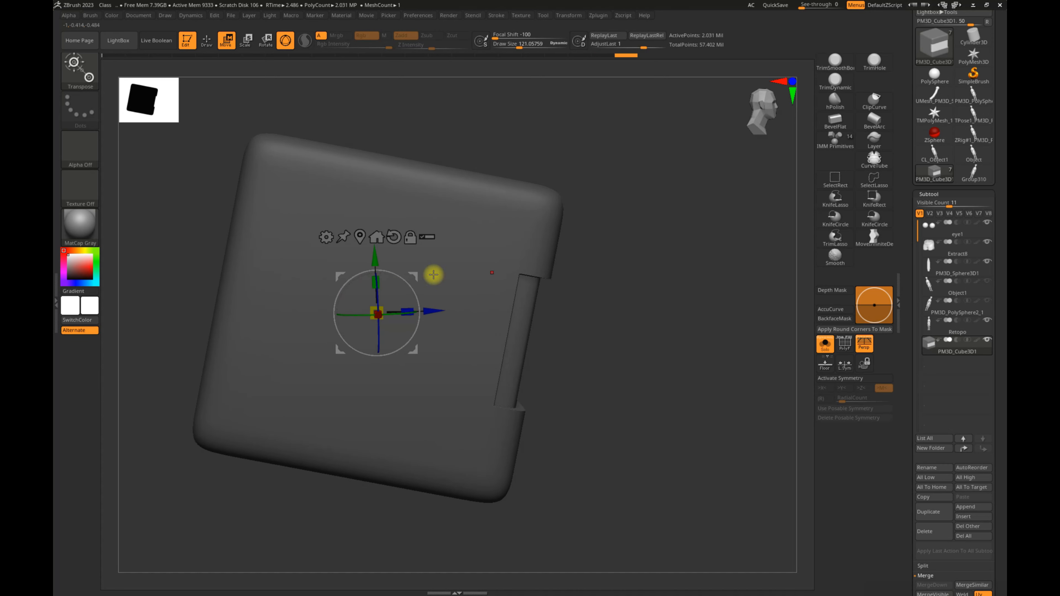
{"action": "mouse_move", "coordinate": [696, 304]}
{"action": "left_mouse_down"}
{"action": "mouse_move", "coordinate": [667, 308]}
{"action": "mouse_move", "coordinate": [684, 307]}
{"action": "left_mouse_up"}
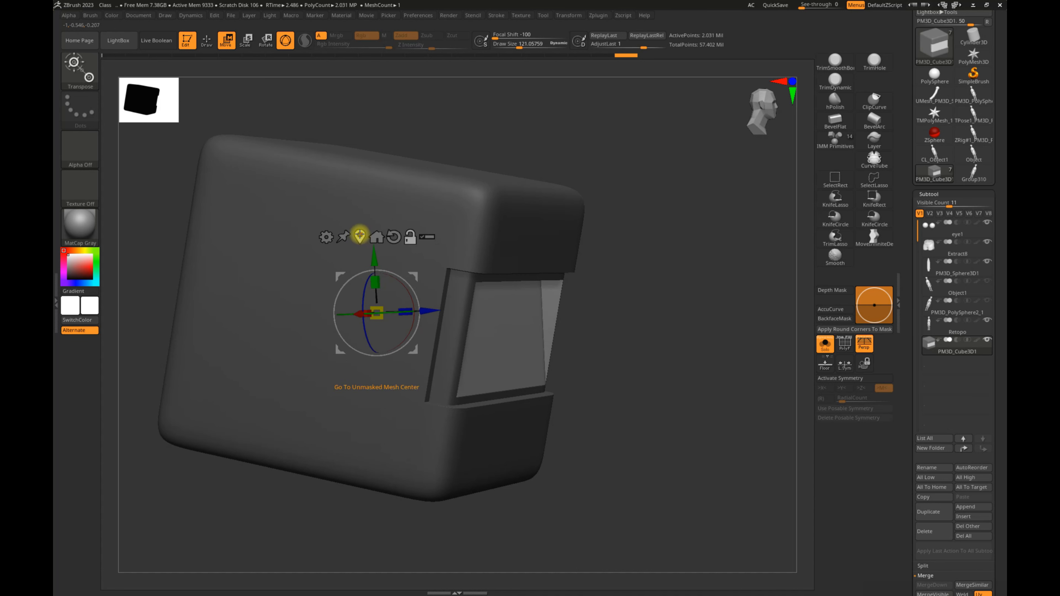
{"action": "left_click", "coordinate": [358, 235], "text": "alt"}
{"action": "left_click_drag", "start_coordinate": [665, 336], "coordinate": [485, 260]}
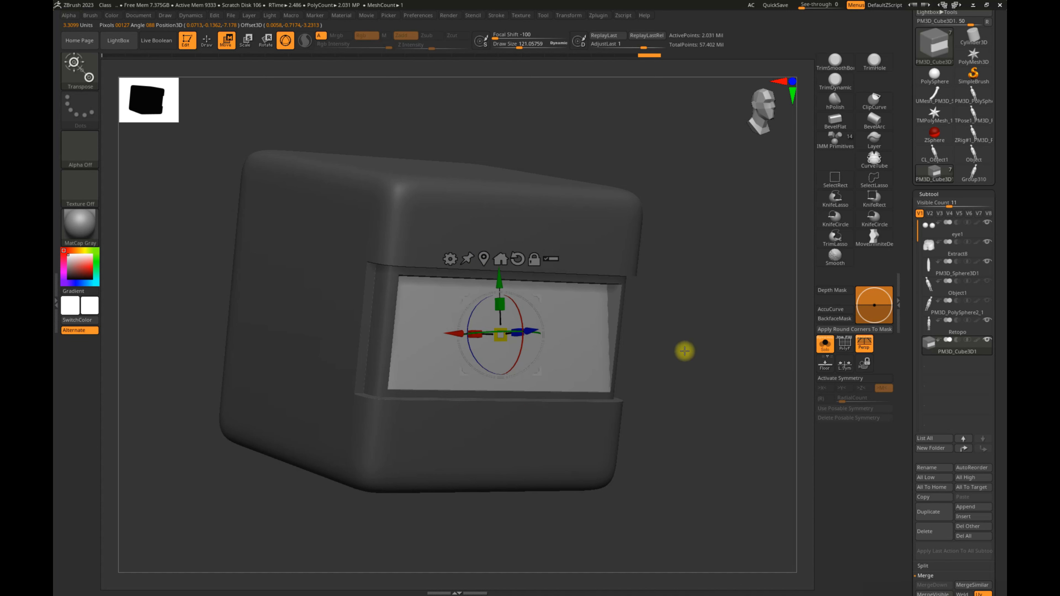
{"action": "left_click_drag", "start_coordinate": [684, 350], "coordinate": [445, 296]}
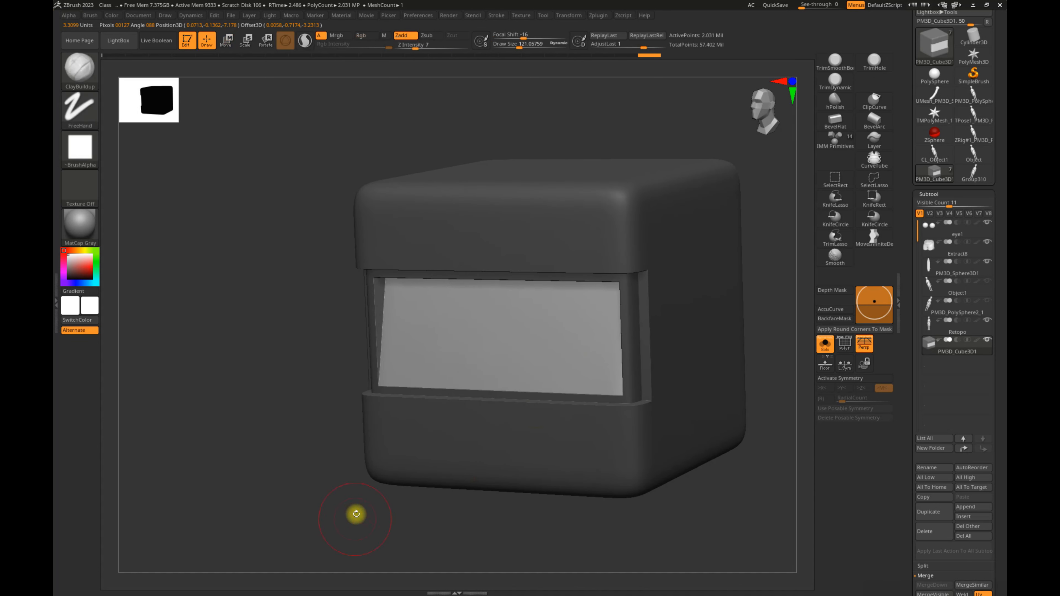
Undo the cube's reorientation and realign the gizmo to the world axes while keeping it at the panel's centre.
{"action": "key", "text": "ctrl+z"}
{"action": "key", "text": "w"}
{"action": "mouse_move", "coordinate": [314, 411]}
{"action": "left_mouse_down"}
{"action": "mouse_move", "coordinate": [341, 428]}
{"action": "mouse_move", "coordinate": [411, 413]}
{"action": "left_mouse_up"}
{"action": "left_click", "coordinate": [543, 242], "text": "alt"}
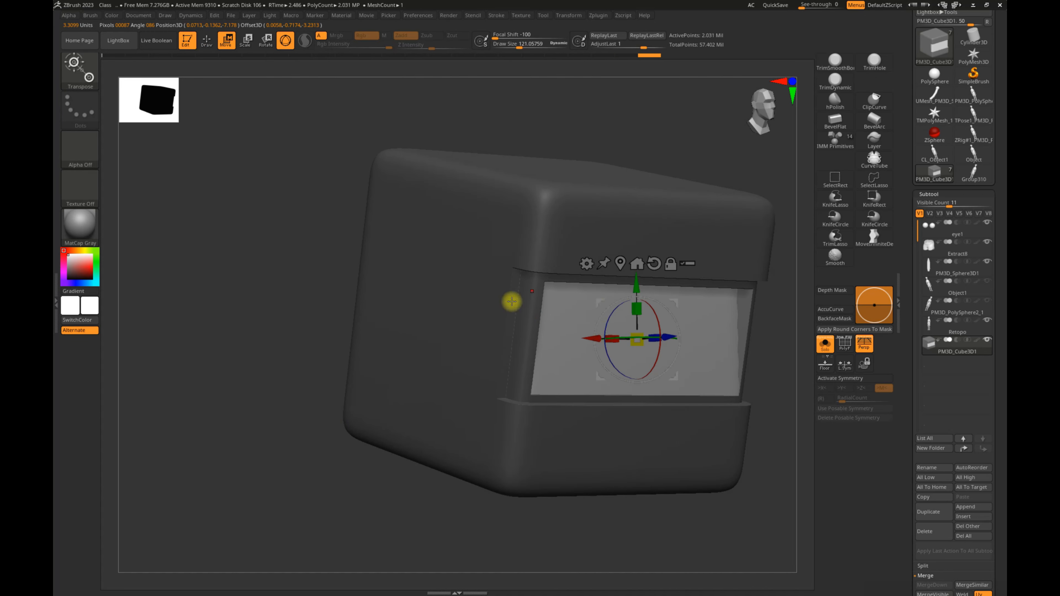
{"action": "left_click_drag", "start_coordinate": [351, 506], "coordinate": [245, 466], "text": "alt"}
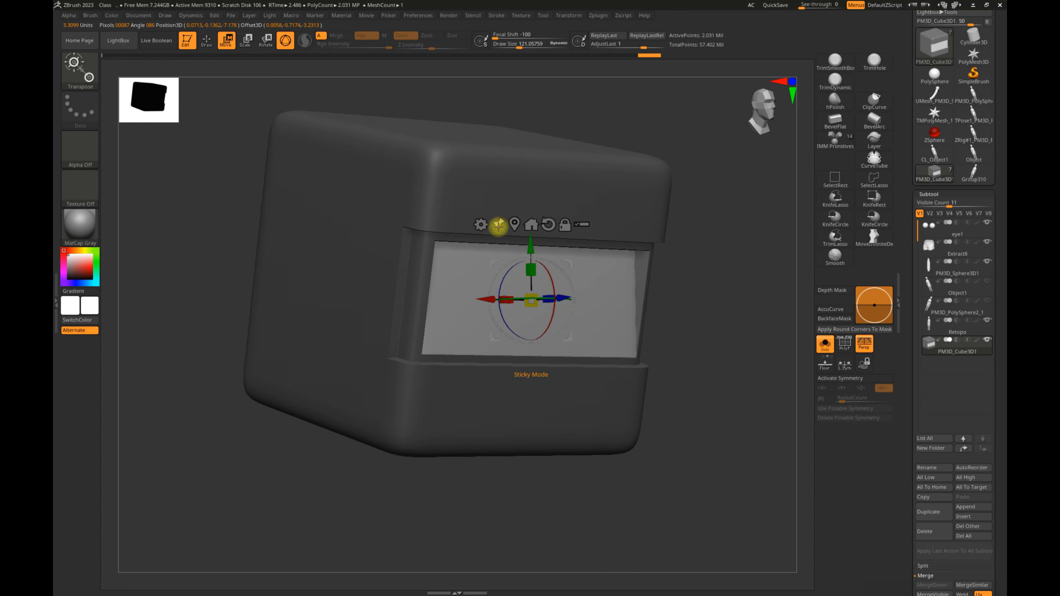
{"action": "left_click_drag", "start_coordinate": [684, 261], "coordinate": [570, 285], "text": "alt"}
{"action": "left_click_drag", "start_coordinate": [642, 333], "coordinate": [686, 322]}
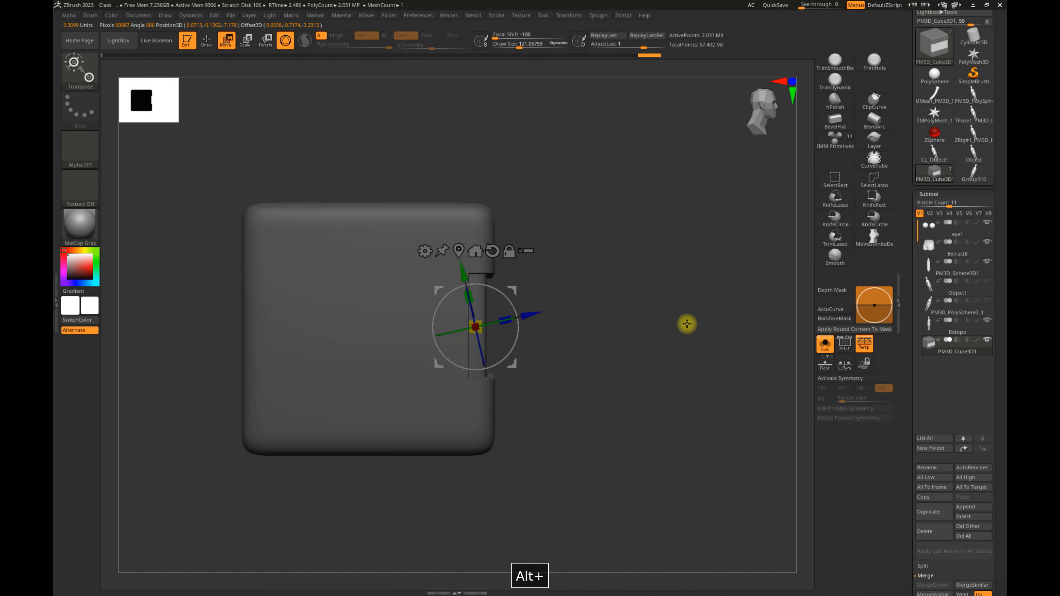
{"action": "left_click", "coordinate": [477, 249], "text": "alt"}
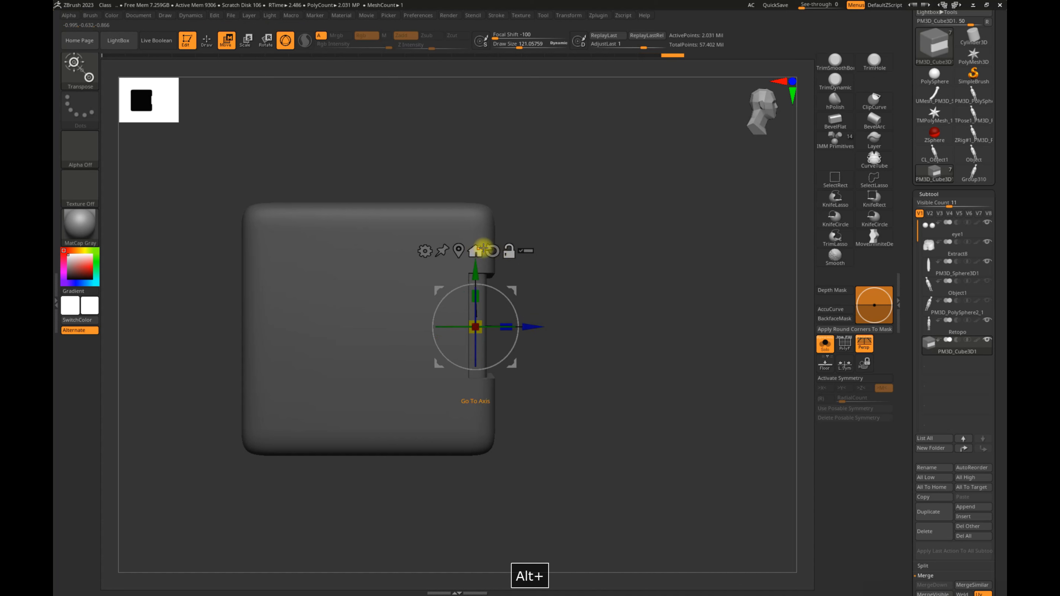
Try pulling the front panel far out of the cube along the gizmo's blue axis and undo the pull.
{"action": "left_click_drag", "start_coordinate": [531, 327], "coordinate": [557, 328], "text": "alt"}
{"action": "key", "text": "ctrl+z"}
{"action": "left_click_drag", "start_coordinate": [676, 326], "coordinate": [651, 242]}
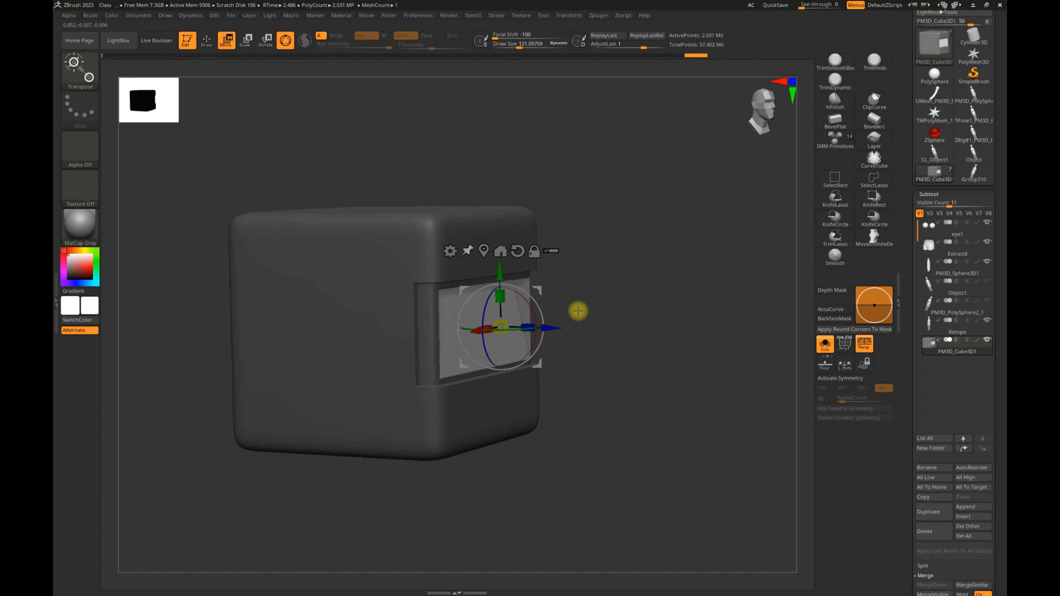
{"action": "left_click_drag", "start_coordinate": [555, 327], "coordinate": [762, 360]}
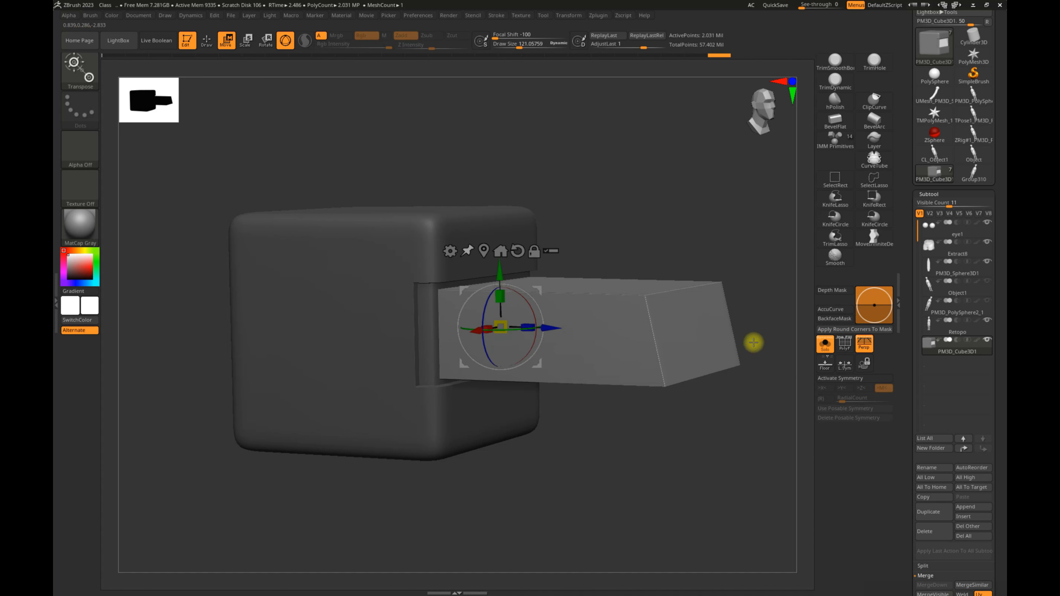
{"action": "left_click_drag", "start_coordinate": [551, 329], "coordinate": [751, 334]}
{"action": "mouse_move", "coordinate": [729, 243]}
{"action": "left_mouse_down", "text": "alt"}
{"action": "mouse_move", "coordinate": [660, 240]}
{"action": "mouse_move", "coordinate": [654, 250]}
{"action": "mouse_move", "coordinate": [672, 242]}
{"action": "left_mouse_up", "text": "alt"}
{"action": "key", "text": "ctrl+z"}
{"action": "key", "text": "ctrl+z"}
{"action": "key", "text": "ctrl+z"}
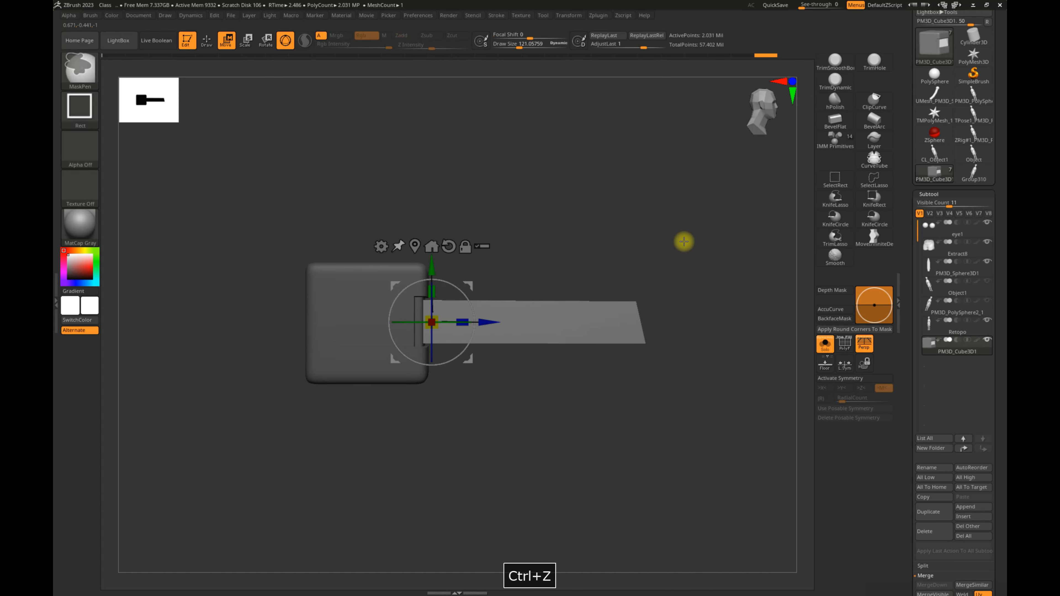
{"action": "mouse_move", "coordinate": [729, 275]}
{"action": "left_mouse_down"}
{"action": "mouse_move", "coordinate": [581, 310]}
{"action": "mouse_move", "coordinate": [634, 284]}
{"action": "mouse_move", "coordinate": [560, 282]}
{"action": "left_mouse_up"}
{"action": "key", "text": "ctrl+z"}
Apply the Twist deformer to the elongated box from the gizmo's customize options.
{"action": "left_click_drag", "start_coordinate": [685, 300], "coordinate": [726, 331]}
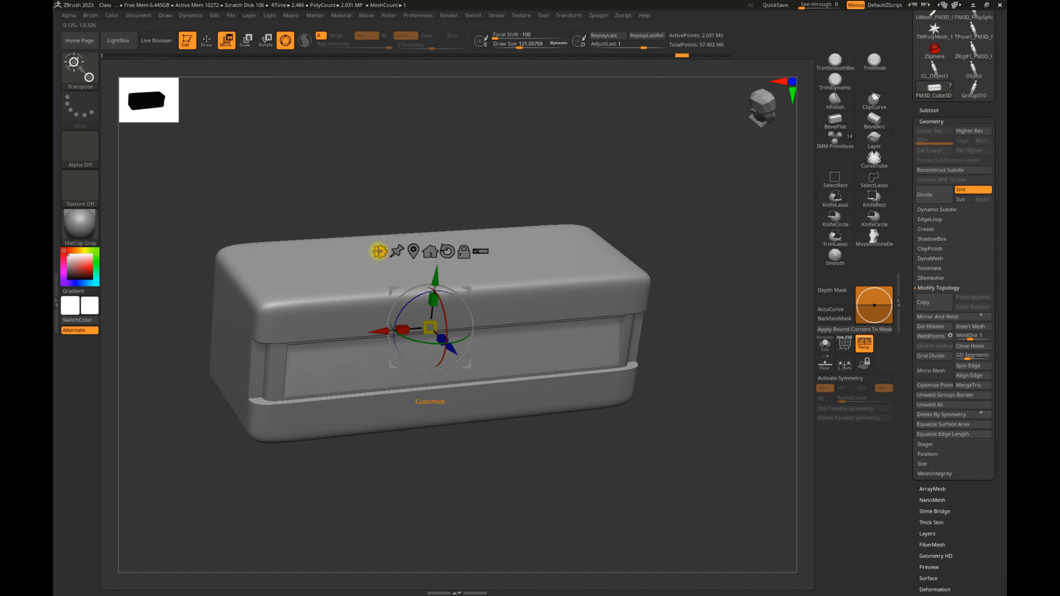
{"action": "left_click_drag", "start_coordinate": [645, 510], "coordinate": [606, 517]}
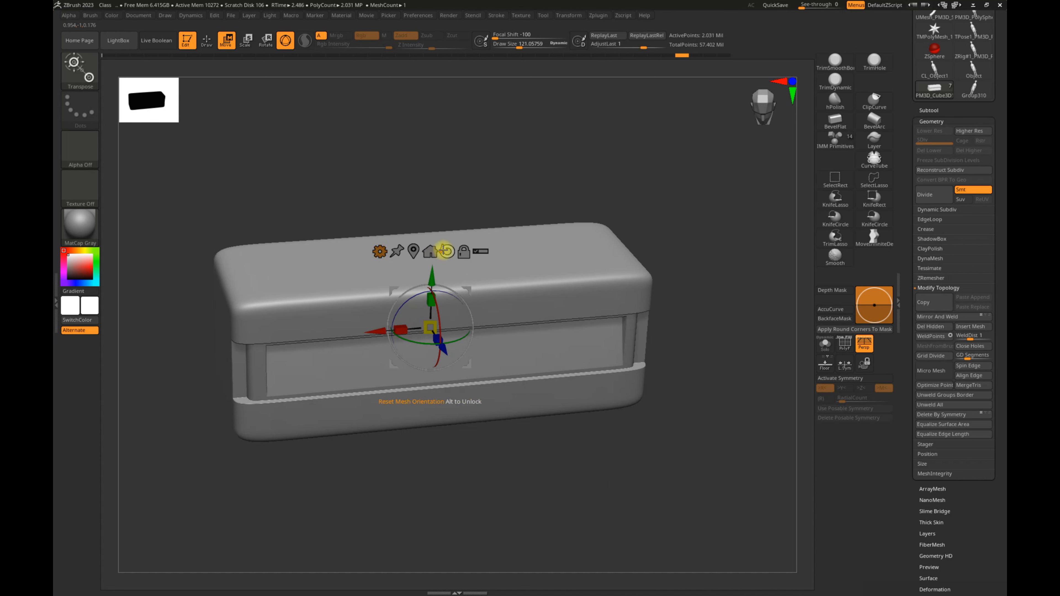
{"action": "right_click_drag", "start_coordinate": [507, 263], "coordinate": [447, 267], "text": "alt"}
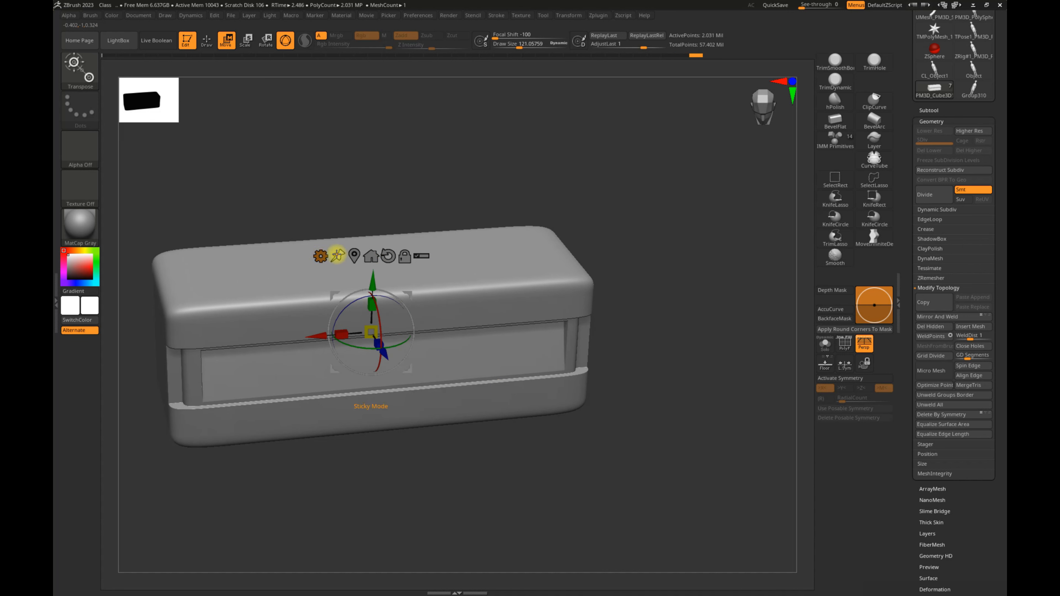
{"action": "key", "text": "q"}
{"action": "key", "text": "w"}
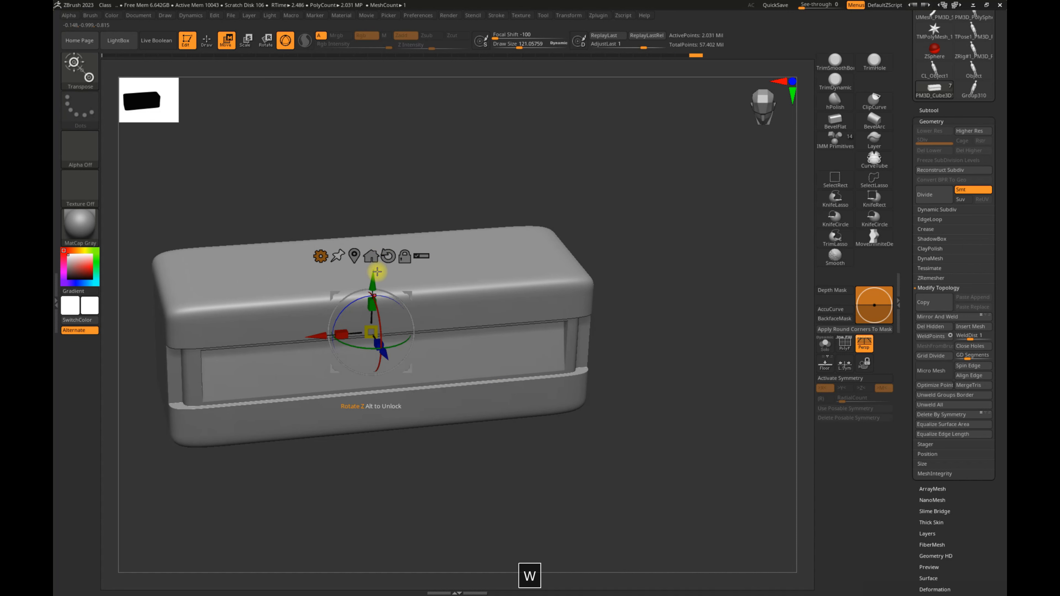
{"action": "left_click", "coordinate": [320, 256]}
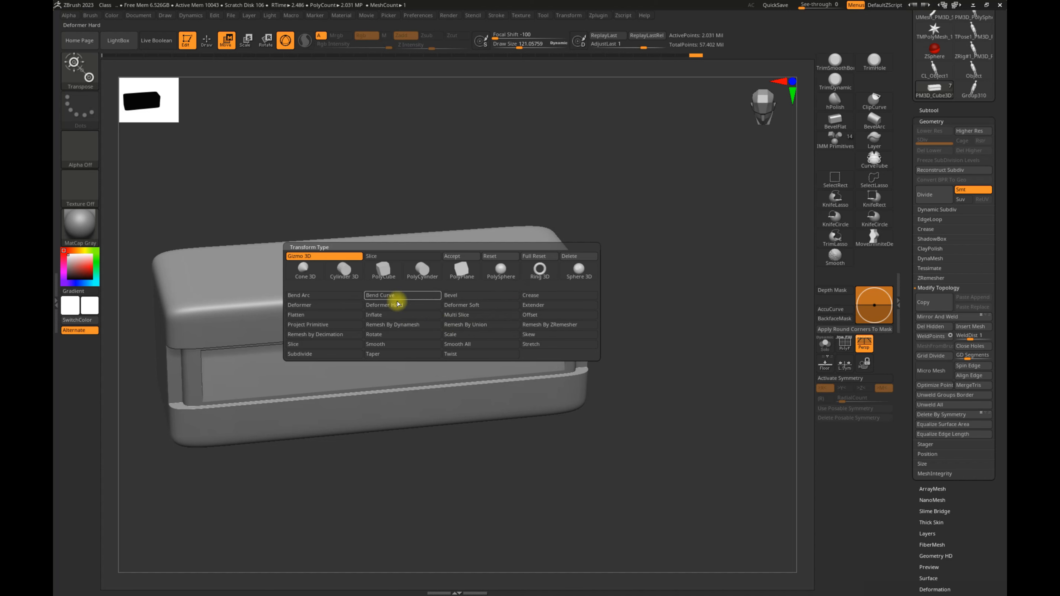
{"action": "left_click", "coordinate": [476, 356]}
Twist the box along its length using the deformer's orange cone handles at both short ends.
{"action": "mouse_move", "coordinate": [674, 220]}
{"action": "left_mouse_down", "text": "alt"}
{"action": "mouse_move", "coordinate": [716, 176]}
{"action": "mouse_move", "coordinate": [647, 169]}
{"action": "mouse_move", "coordinate": [660, 213]}
{"action": "left_mouse_up", "text": "alt"}
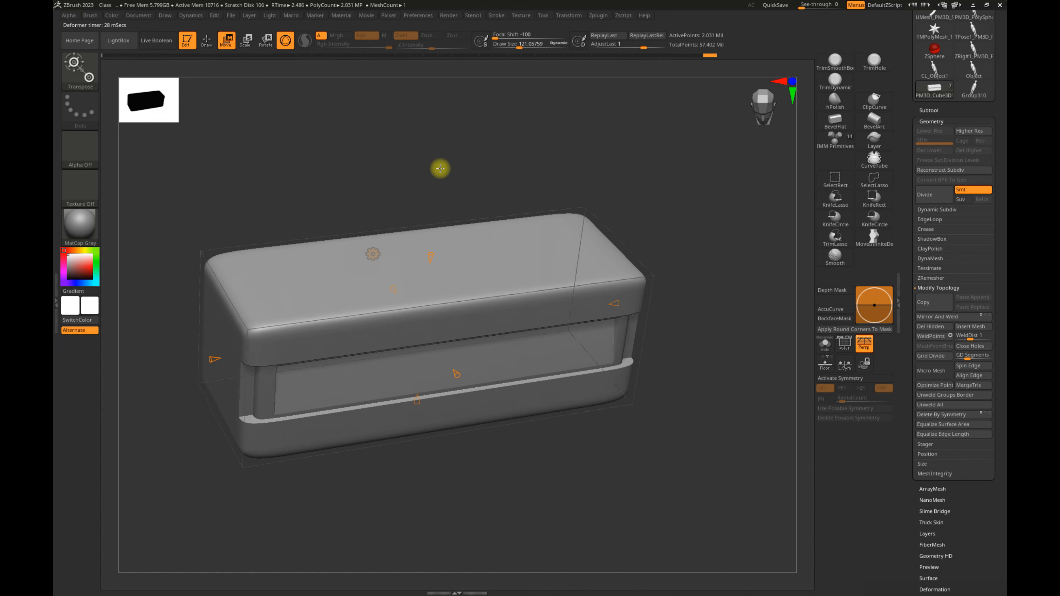
{"action": "left_click_drag", "start_coordinate": [654, 338], "coordinate": [679, 320]}
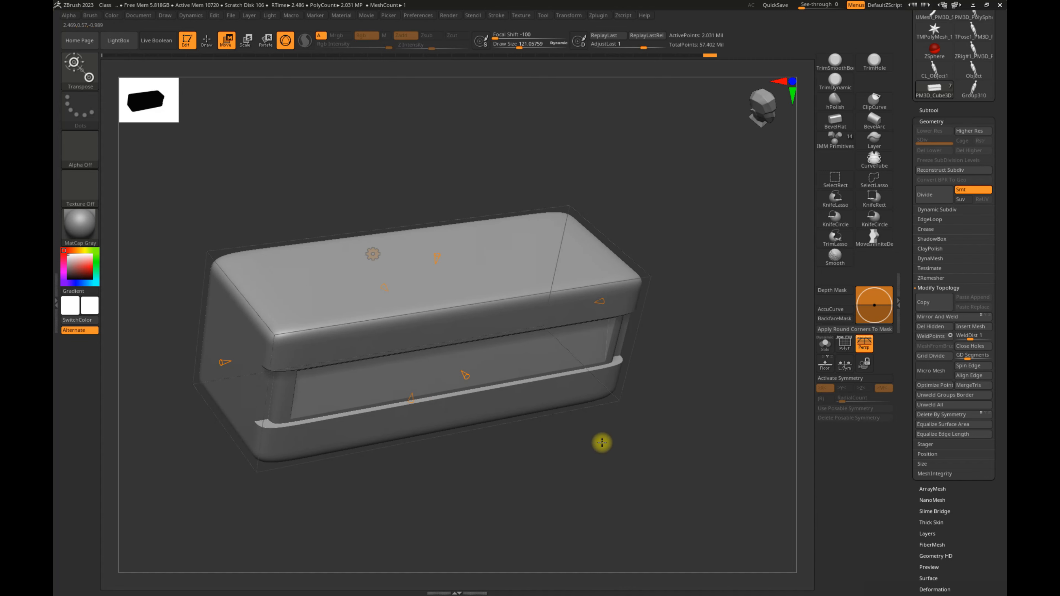
{"action": "left_click_drag", "start_coordinate": [602, 442], "coordinate": [585, 426]}
{"action": "left_click_drag", "start_coordinate": [469, 435], "coordinate": [489, 403]}
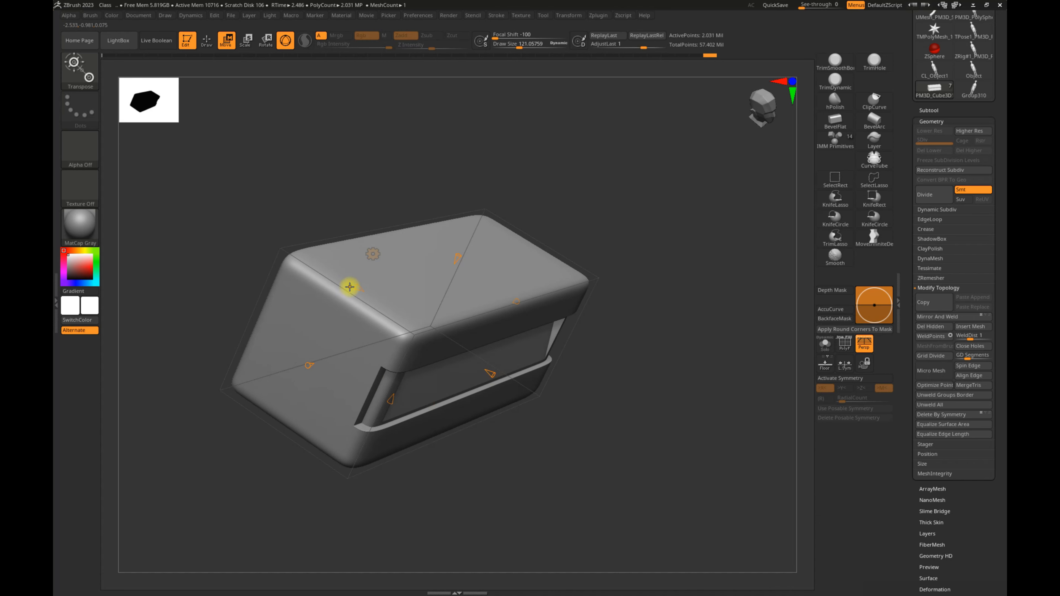
{"action": "left_click_drag", "start_coordinate": [476, 399], "coordinate": [132, 350]}
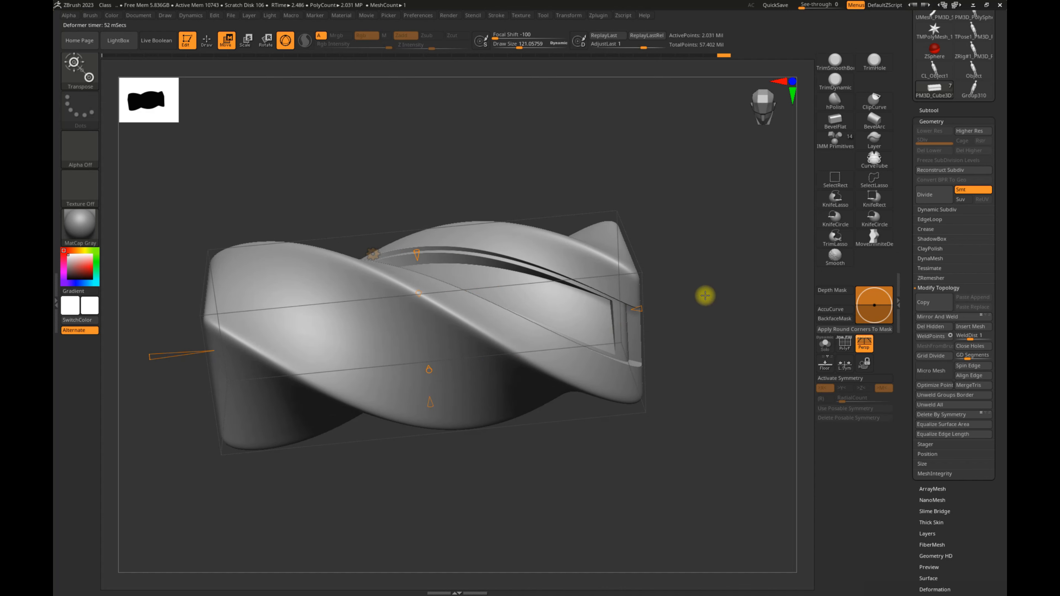
{"action": "left_click_drag", "start_coordinate": [705, 303], "coordinate": [735, 268], "text": "ctrl"}
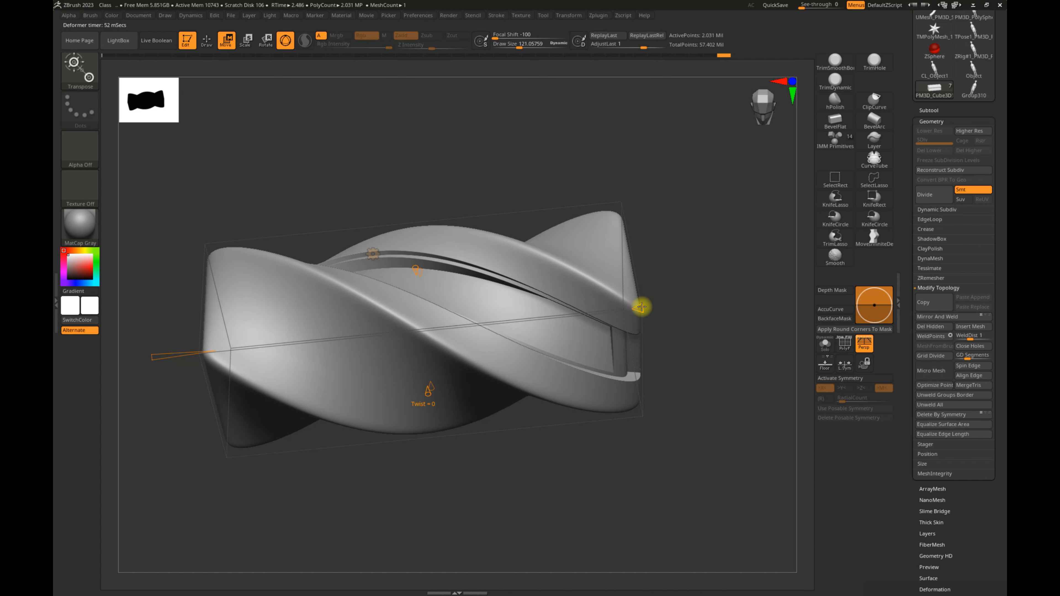
{"action": "left_click_drag", "start_coordinate": [639, 307], "coordinate": [590, 314]}
{"action": "left_click_drag", "start_coordinate": [563, 503], "coordinate": [517, 273]}
{"action": "left_click_drag", "start_coordinate": [555, 475], "coordinate": [539, 308]}
{"action": "left_click_drag", "start_coordinate": [579, 444], "coordinate": [424, 238]}
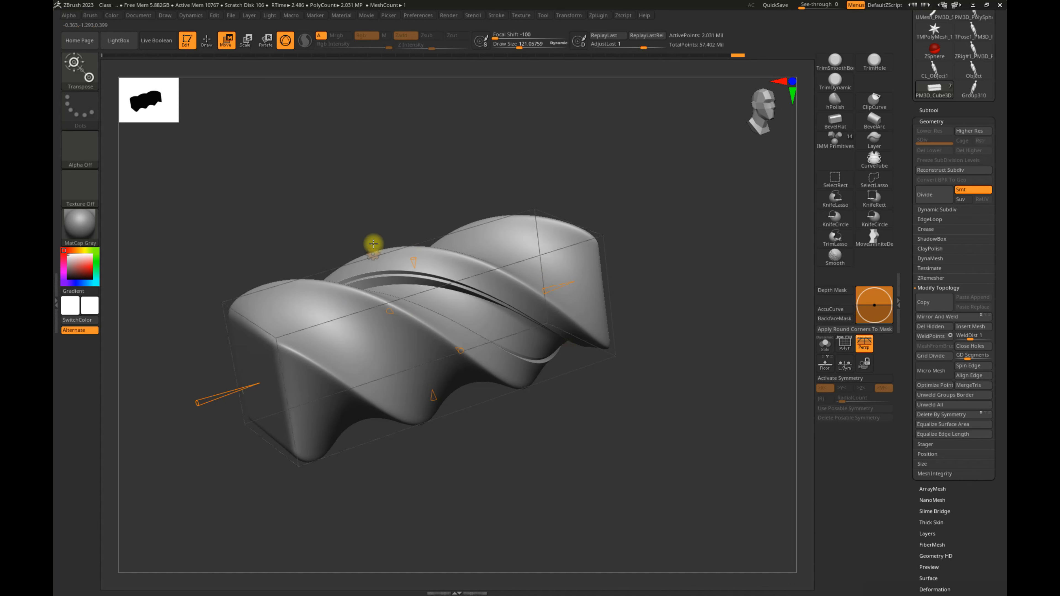
Accept the Twist deformation, and undo a small test move of the twisted box with the standard gizmo.
{"action": "left_click", "coordinate": [373, 252]}
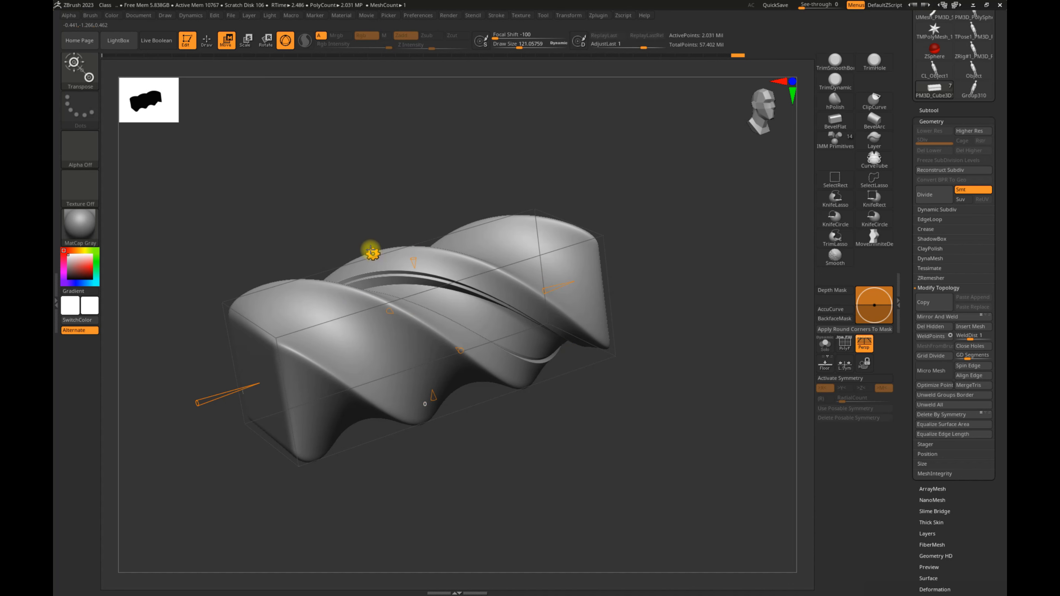
{"action": "left_click", "coordinate": [372, 251]}
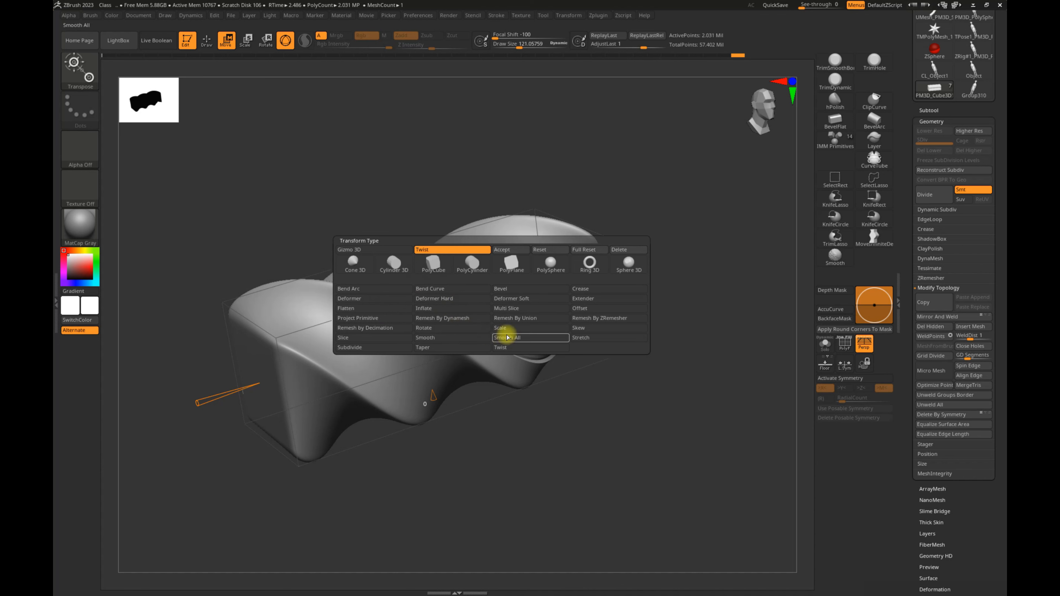
{"action": "left_click", "coordinate": [509, 250]}
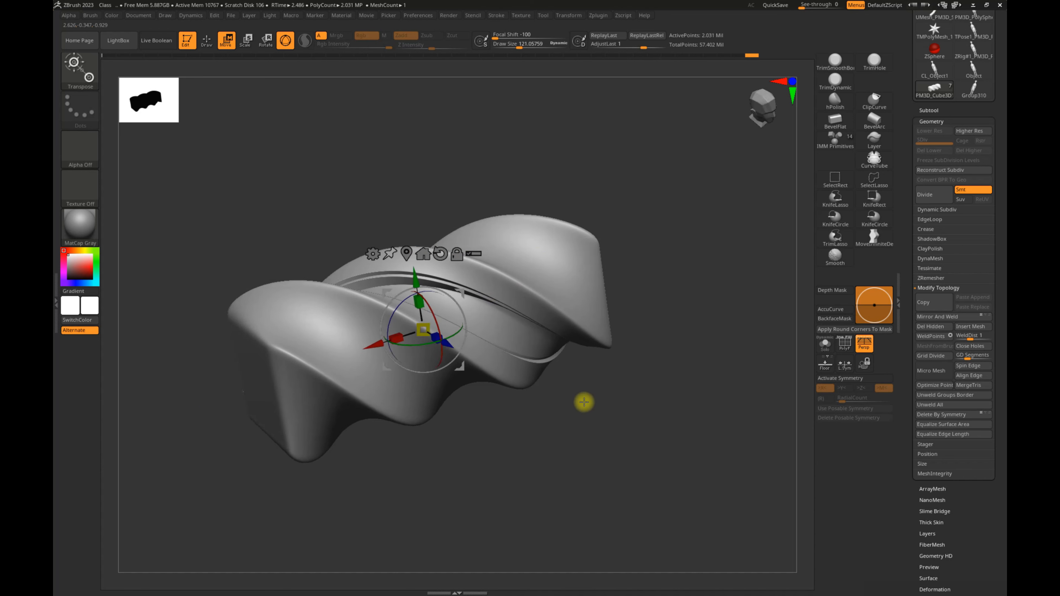
{"action": "left_click_drag", "start_coordinate": [411, 273], "coordinate": [521, 270]}
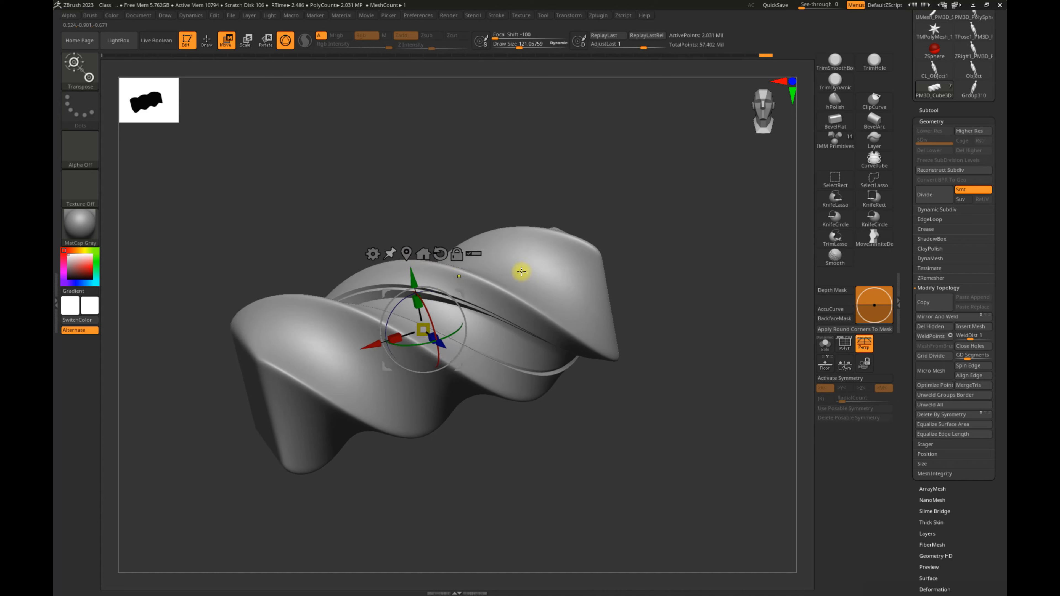
{"action": "key", "text": "ctrl+z"}
Switch to the ClayBuildup brush and sculpt a short stroke along the twisted box's upper ridge.
{"action": "key", "text": "b"}
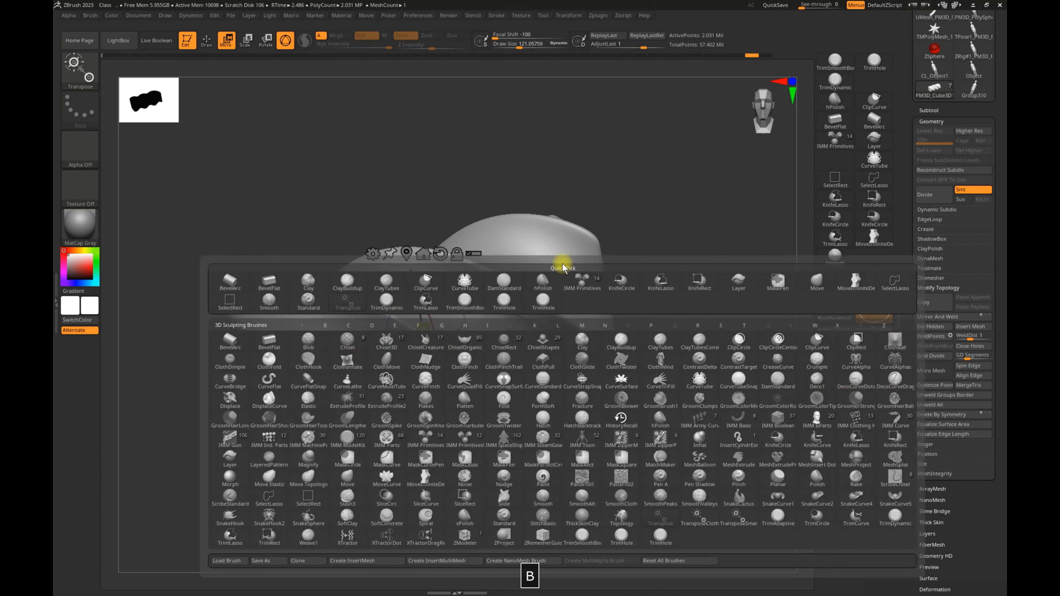
{"action": "key", "text": "c"}
{"action": "key", "text": "b"}
{"action": "key", "text": "s"}
{"action": "left_click_drag", "start_coordinate": [499, 273], "coordinate": [532, 294]}
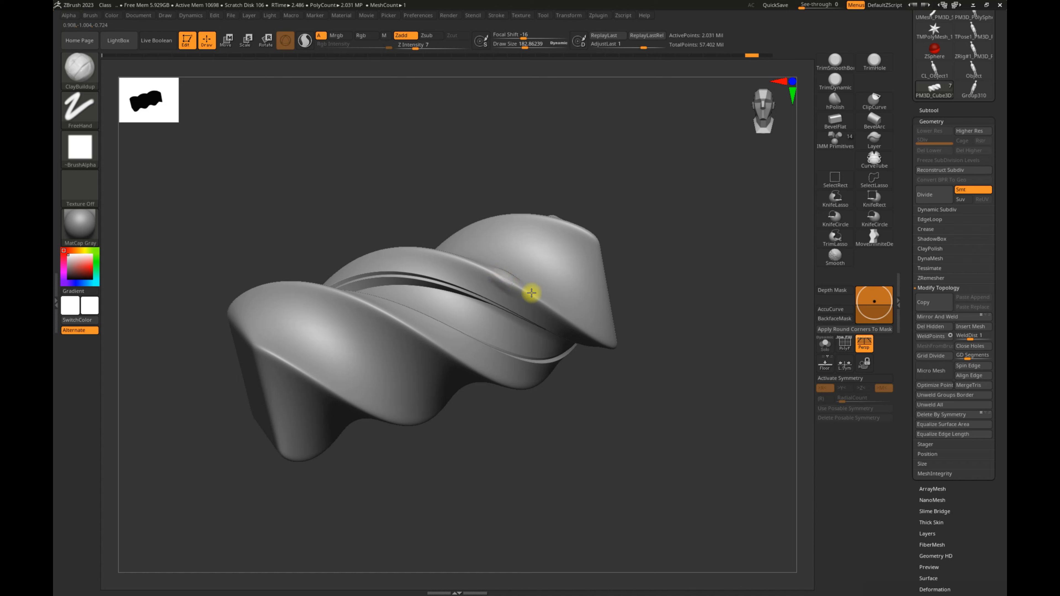
{"action": "left_click_drag", "start_coordinate": [655, 260], "coordinate": [593, 269]}
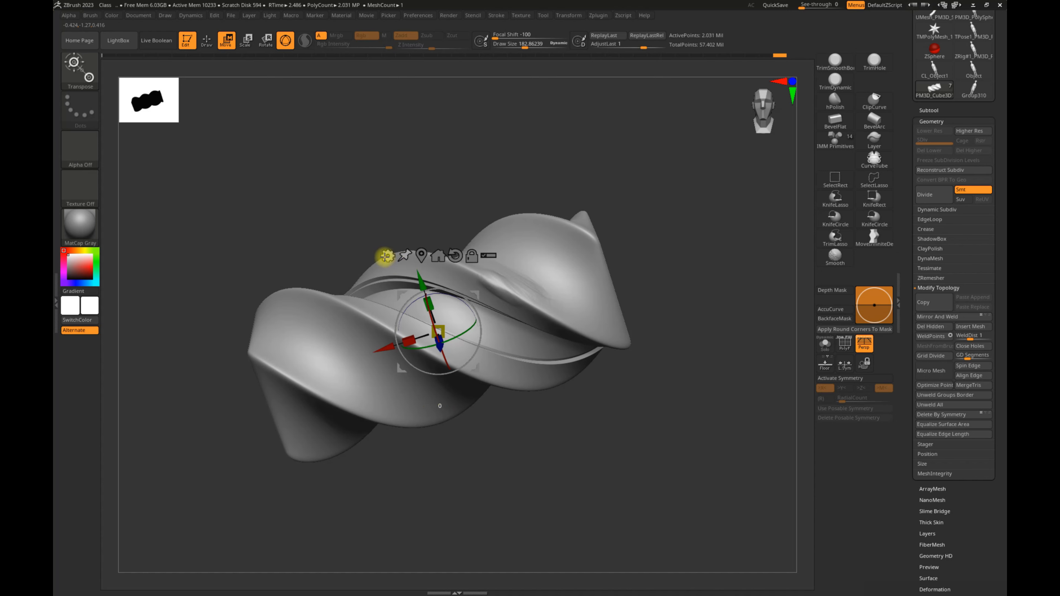
Apply the Deformer to the twisted box from the gizmo's customize options.
{"action": "left_click_drag", "start_coordinate": [484, 180], "coordinate": [382, 232]}
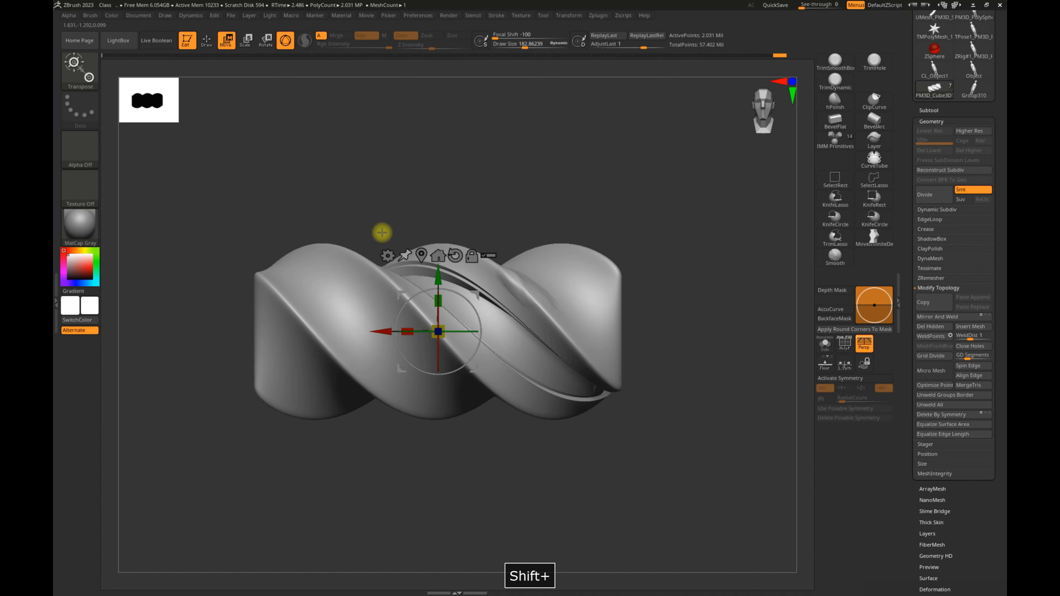
{"action": "left_click", "coordinate": [388, 255]}
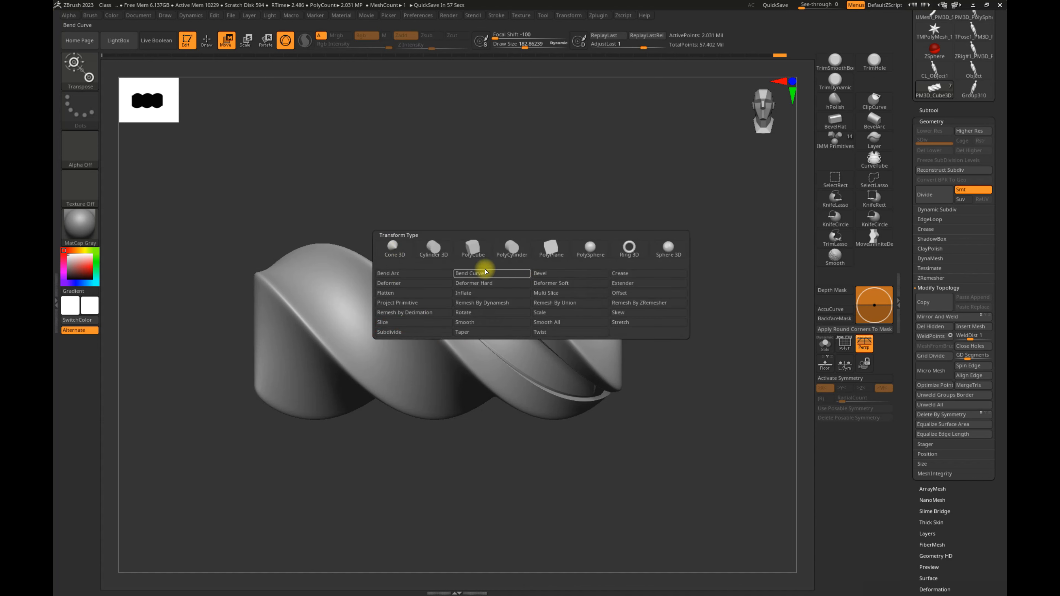
{"action": "left_click", "coordinate": [422, 284]}
Pull several lattice points at one end of the twisted box outward to distort its shape.
{"action": "left_click_drag", "start_coordinate": [653, 239], "coordinate": [635, 512], "text": "alt"}
{"action": "left_click_drag", "start_coordinate": [627, 209], "coordinate": [617, 255]}
{"action": "left_click_drag", "start_coordinate": [568, 283], "coordinate": [600, 287]}
{"action": "left_click_drag", "start_coordinate": [542, 227], "coordinate": [547, 147]}
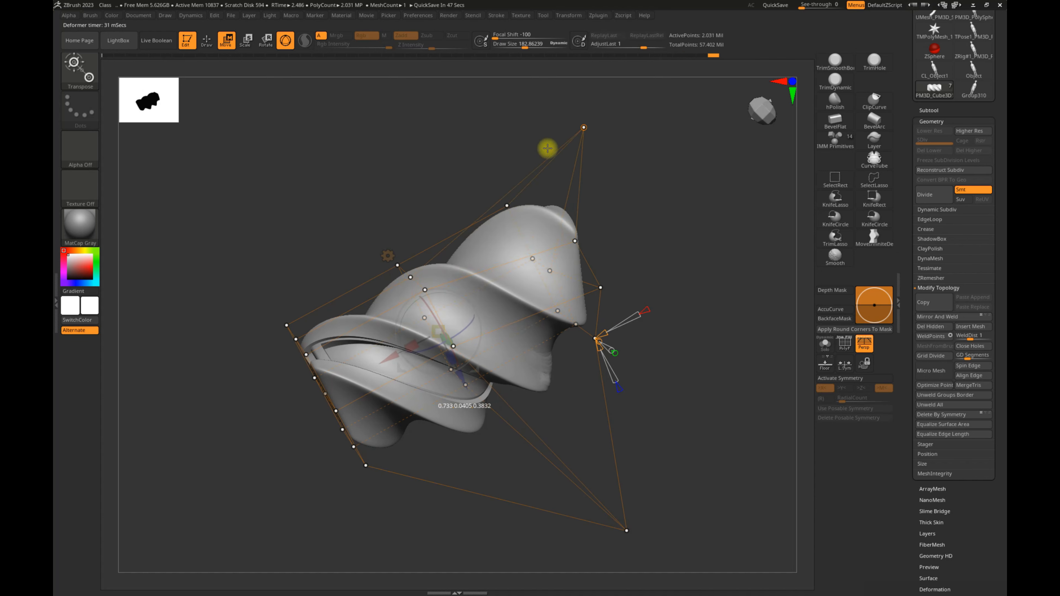
{"action": "left_click_drag", "start_coordinate": [511, 206], "coordinate": [321, 188]}
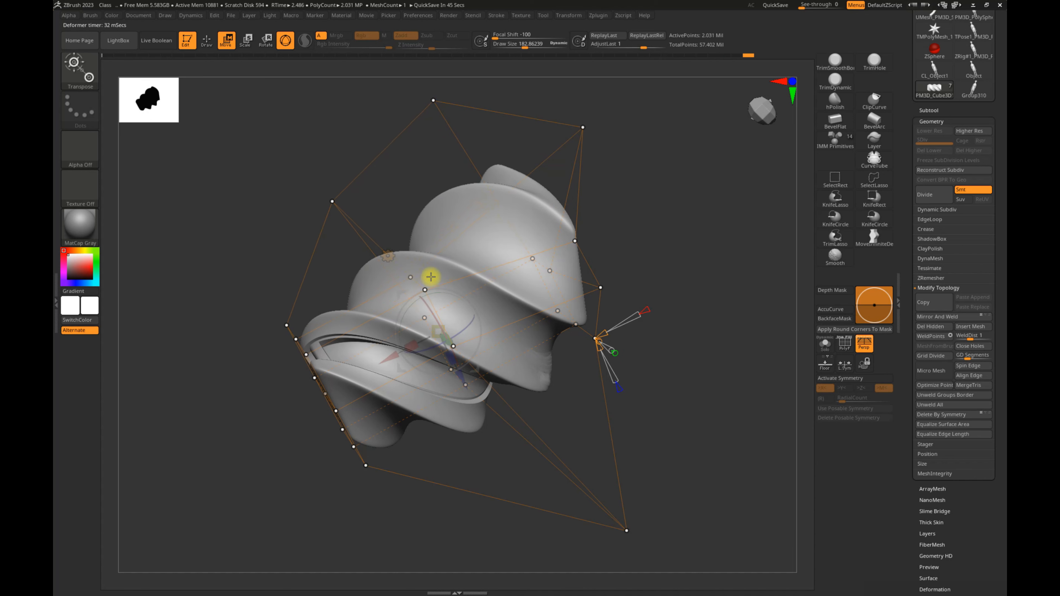
Reduce the Deformer lattice's divisions along its axes with the colored cone handles at its corner.
{"action": "left_click_drag", "start_coordinate": [669, 396], "coordinate": [627, 362]}
{"action": "left_click_drag", "start_coordinate": [581, 319], "coordinate": [607, 344], "text": "alt"}
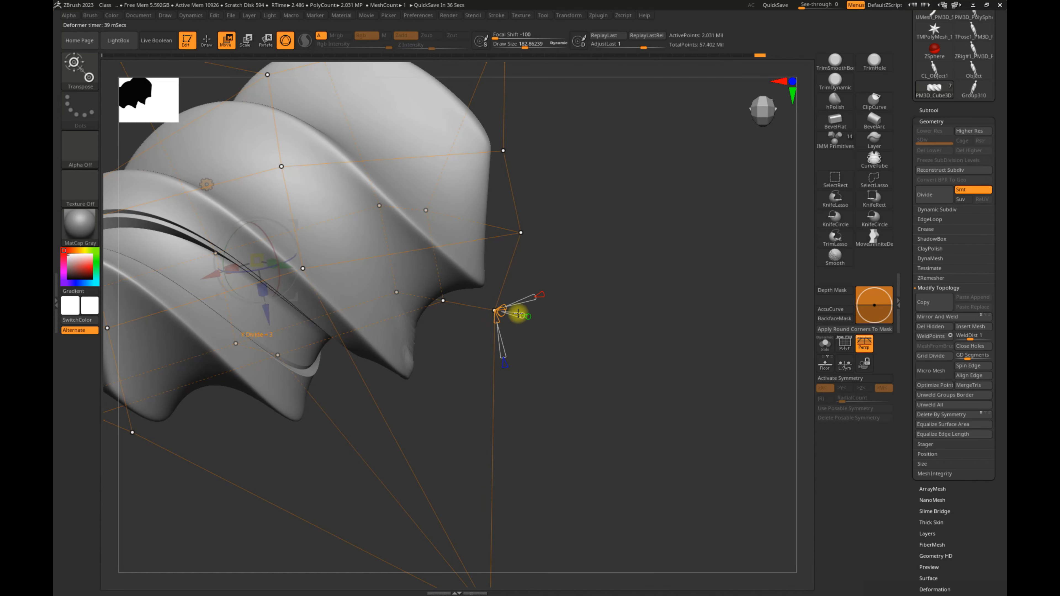
{"action": "mouse_move", "coordinate": [593, 329]}
{"action": "left_mouse_down"}
{"action": "mouse_move", "coordinate": [603, 358]}
{"action": "mouse_move", "coordinate": [597, 335]}
{"action": "left_mouse_up"}
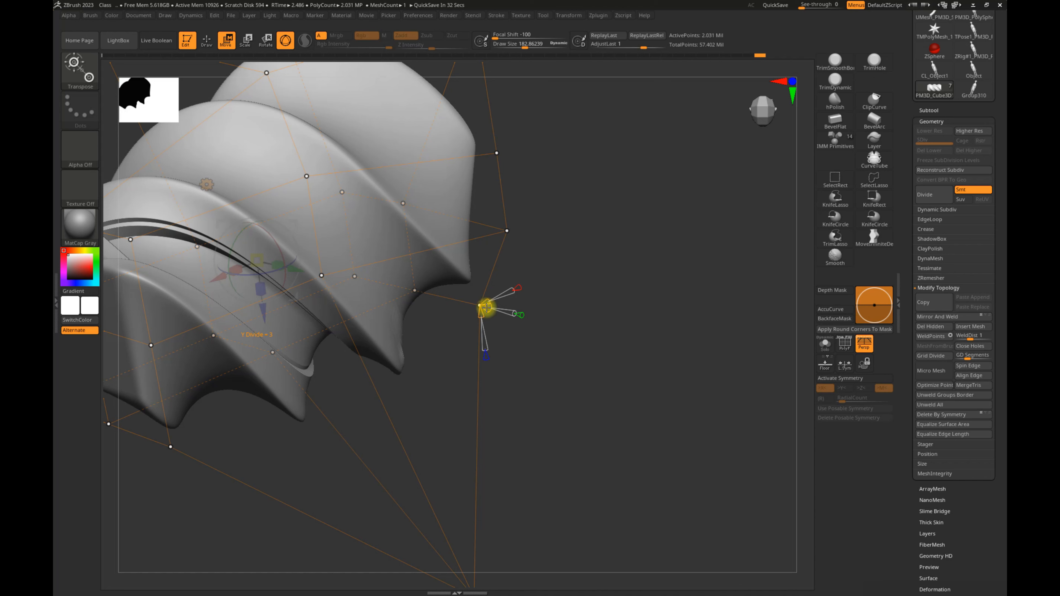
{"action": "left_click_drag", "start_coordinate": [543, 380], "coordinate": [588, 423], "text": "alt"}
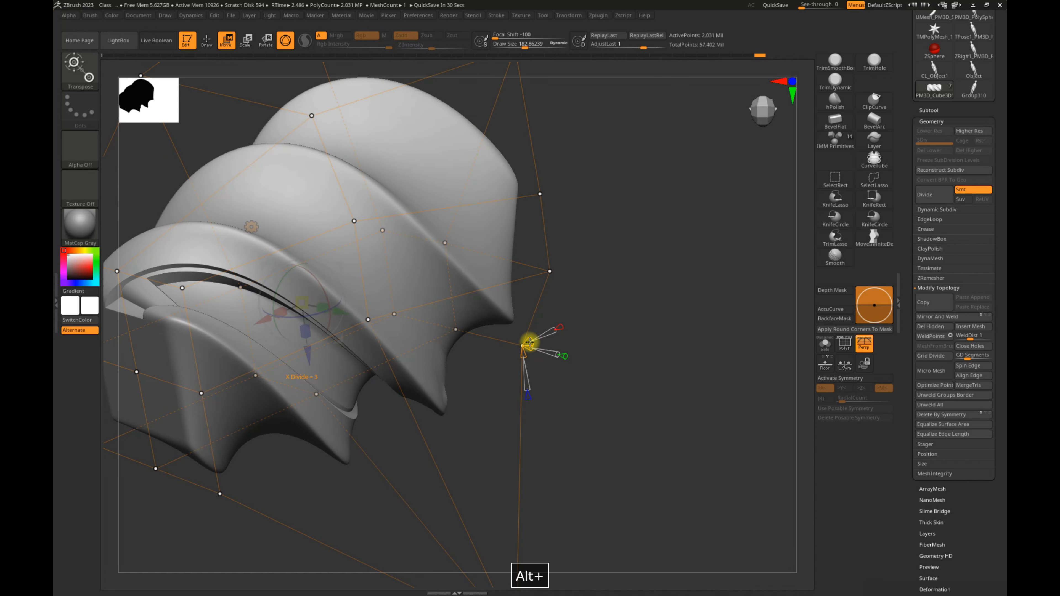
{"action": "left_click_drag", "start_coordinate": [529, 348], "coordinate": [525, 349]}
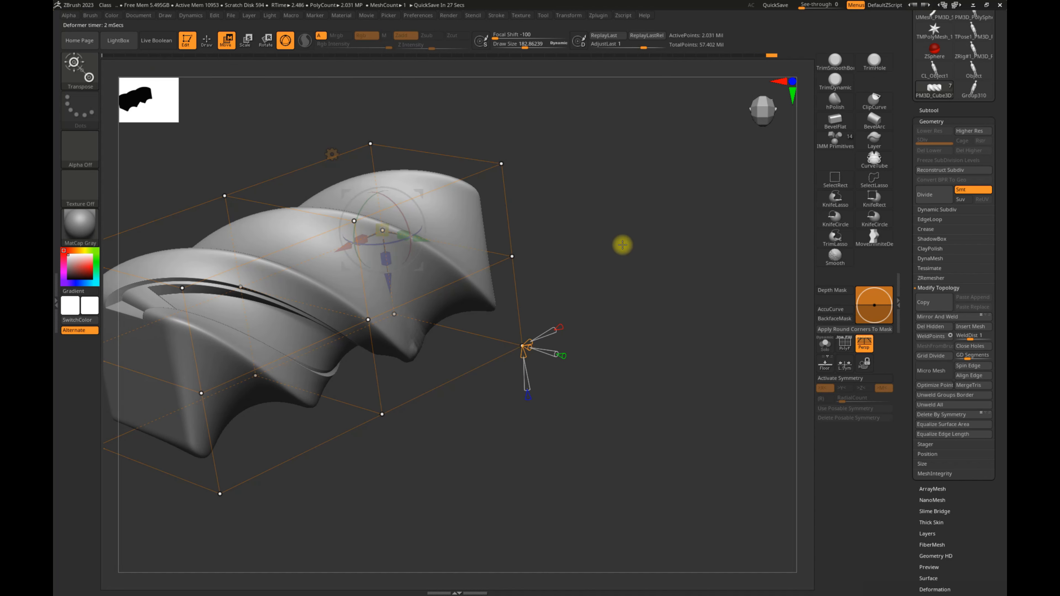
{"action": "left_click_drag", "start_coordinate": [622, 244], "coordinate": [618, 269]}
{"action": "left_click_drag", "start_coordinate": [529, 358], "coordinate": [517, 371]}
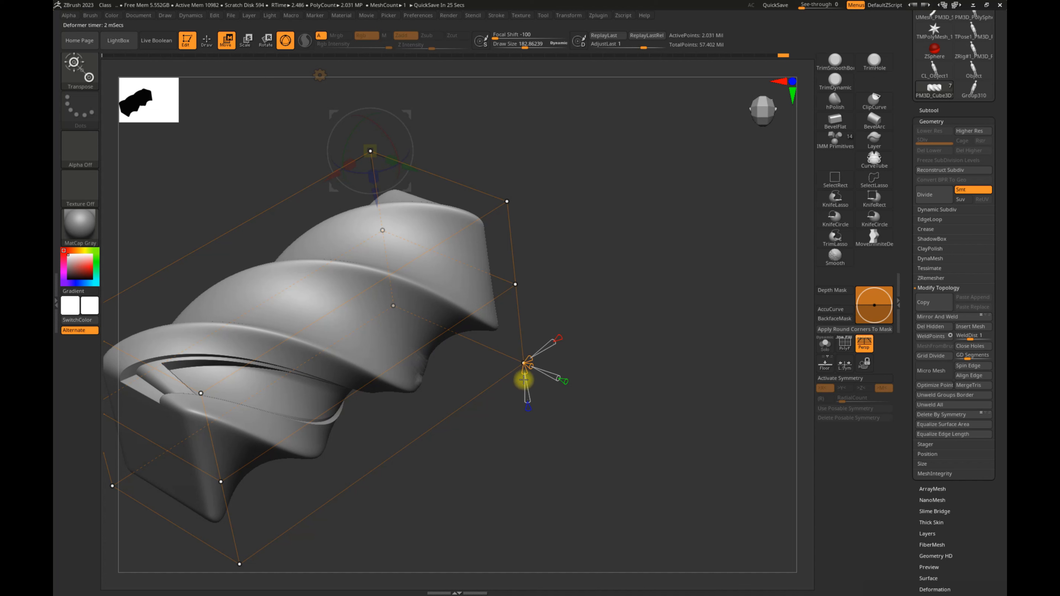
{"action": "left_click", "coordinate": [525, 372]}
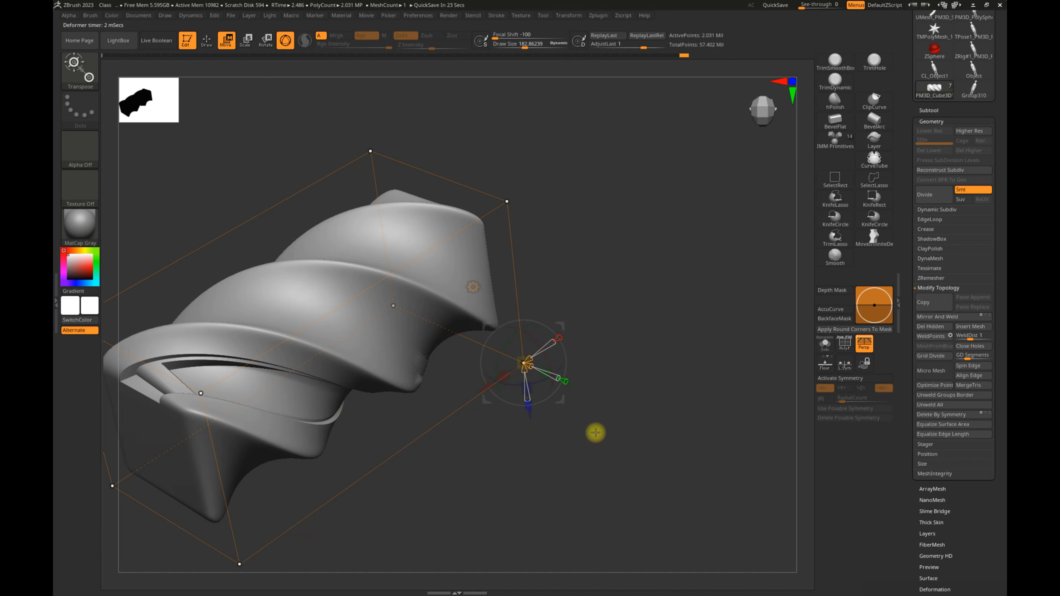
{"action": "left_click_drag", "start_coordinate": [596, 433], "coordinate": [590, 409]}
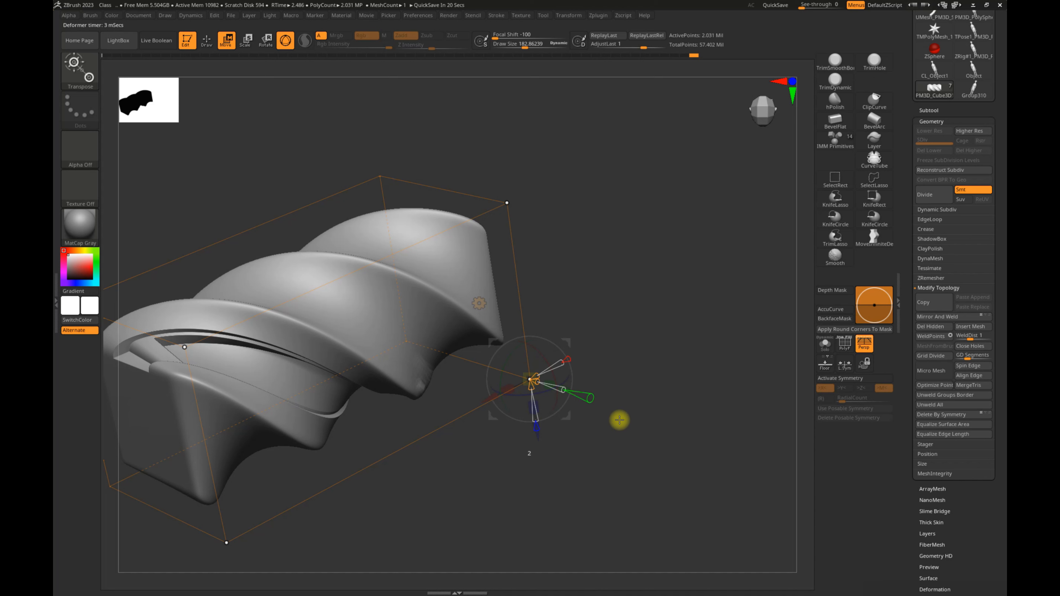
{"action": "left_click", "coordinate": [567, 359]}
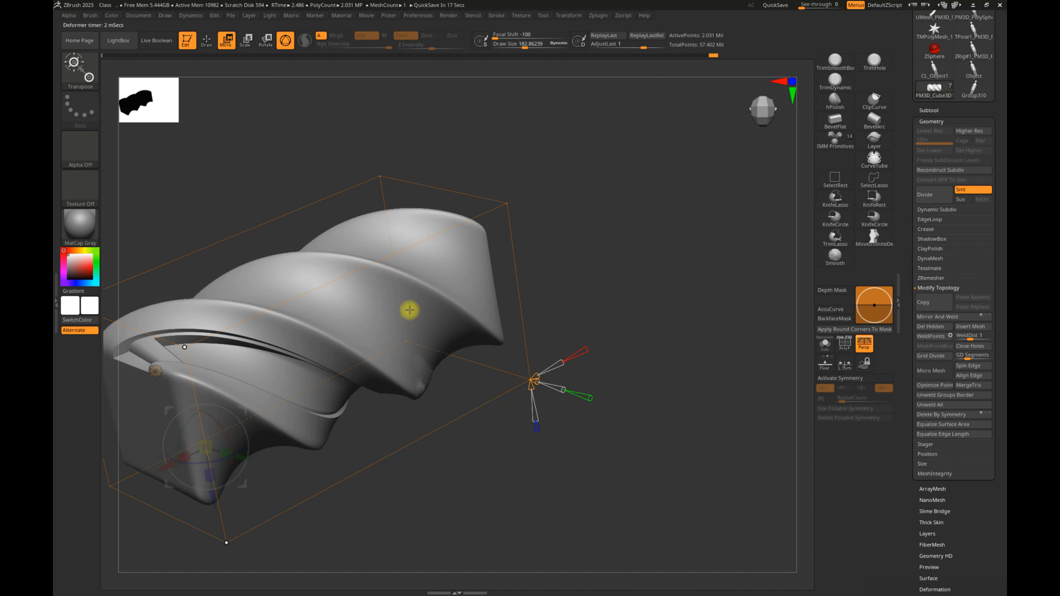
{"action": "left_click_drag", "start_coordinate": [615, 372], "coordinate": [213, 397]}
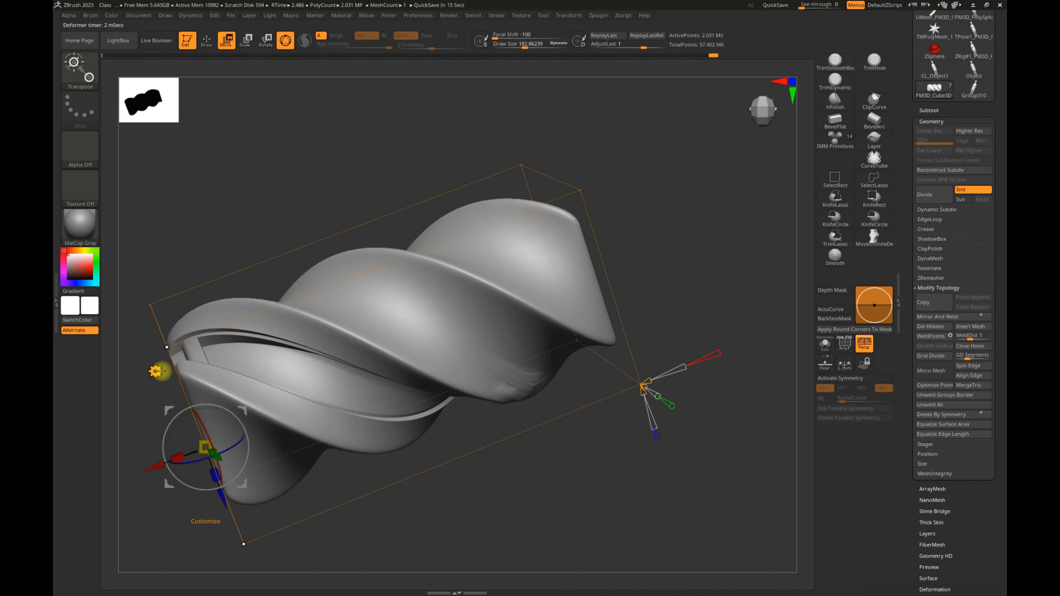
Leave the Deformer and return the twisted box to the standard Gizmo 3D.
{"action": "left_click", "coordinate": [154, 372]}
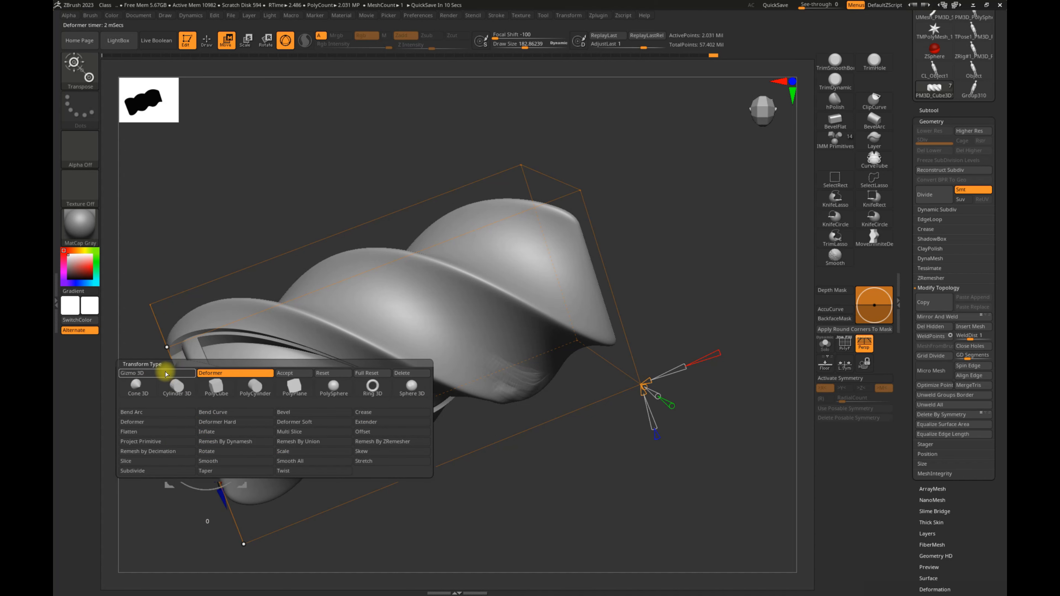
{"action": "left_click", "coordinate": [165, 373]}
{"action": "mouse_move", "coordinate": [547, 435]}
{"action": "left_mouse_down"}
{"action": "mouse_move", "coordinate": [615, 370]}
{"action": "mouse_move", "coordinate": [682, 384]}
{"action": "mouse_move", "coordinate": [578, 362]}
{"action": "mouse_move", "coordinate": [338, 360]}
{"action": "mouse_move", "coordinate": [326, 383]}
{"action": "mouse_move", "coordinate": [314, 362]}
{"action": "mouse_move", "coordinate": [328, 388]}
{"action": "mouse_move", "coordinate": [307, 330]}
{"action": "left_mouse_up"}
{"action": "key", "text": "q"}
{"action": "key", "text": "w"}
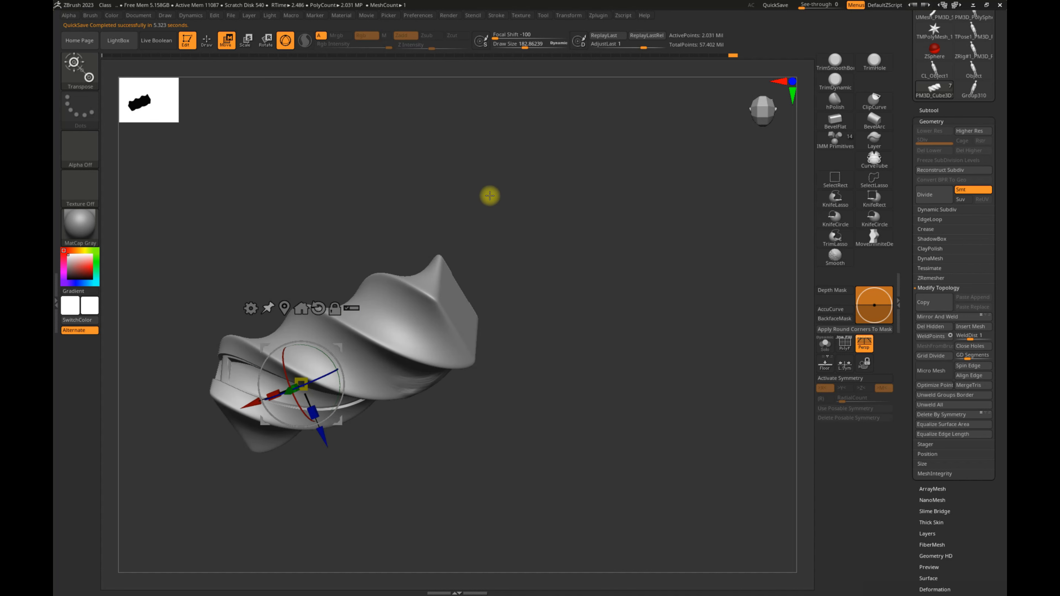
Try a topological mask along the twisted box, starting from one of its ends.
{"action": "left_click_drag", "start_coordinate": [534, 352], "coordinate": [629, 261], "text": "alt"}
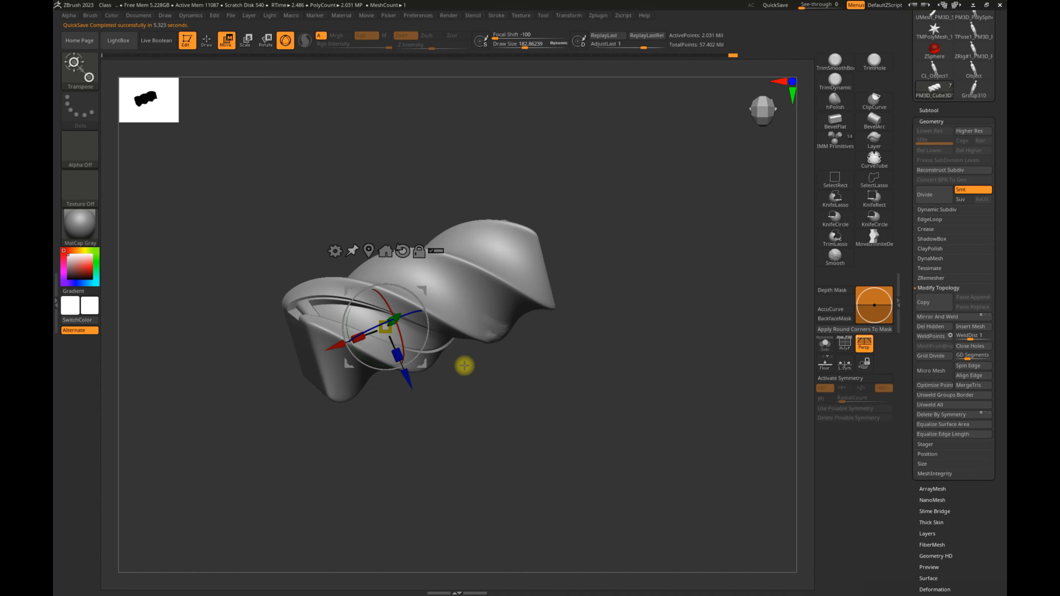
{"action": "left_click_drag", "start_coordinate": [329, 437], "coordinate": [296, 430]}
{"action": "left_click_drag", "start_coordinate": [303, 465], "coordinate": [302, 499], "text": "alt"}
{"action": "mouse_move", "coordinate": [303, 392]}
{"action": "left_mouse_down", "text": "ctrl"}
{"action": "mouse_move", "coordinate": [414, 336]}
{"action": "mouse_move", "coordinate": [546, 341]}
{"action": "mouse_move", "coordinate": [541, 441]}
{"action": "mouse_move", "coordinate": [492, 246]}
{"action": "mouse_move", "coordinate": [579, 172]}
{"action": "left_mouse_up", "text": "ctrl"}
{"action": "mouse_move", "coordinate": [519, 225]}
{"action": "left_mouse_down", "text": "ctrl"}
{"action": "mouse_move", "coordinate": [431, 286]}
{"action": "mouse_move", "coordinate": [553, 305]}
{"action": "left_mouse_up", "text": "ctrl"}
{"action": "left_click_drag", "start_coordinate": [599, 272], "coordinate": [605, 384], "text": "alt"}
Append a Cylinder3D subtool, make it active and hide the twisted box.
{"action": "left_click", "coordinate": [931, 109]}
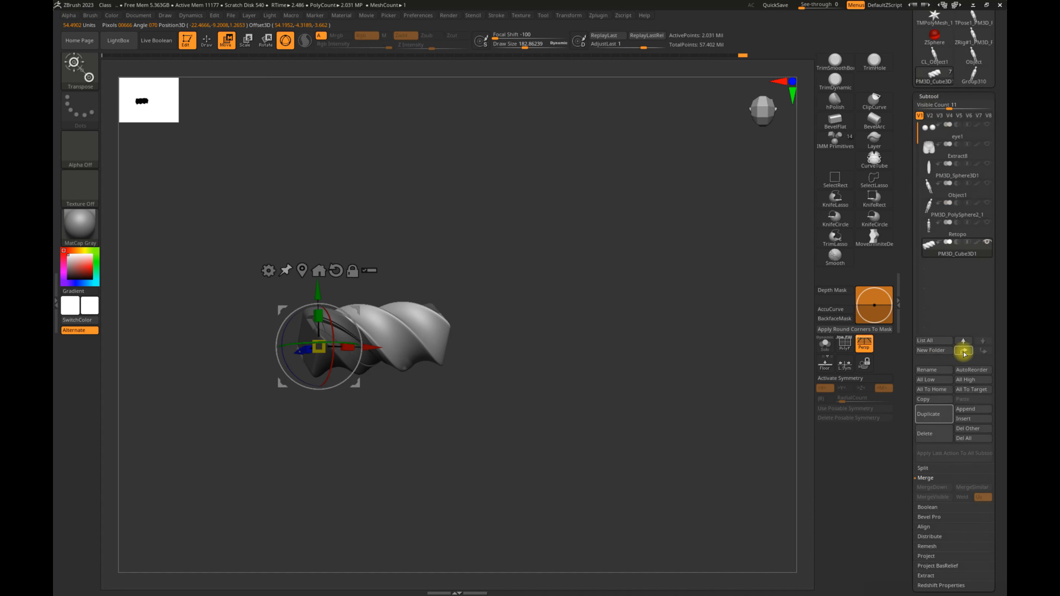
{"action": "left_click", "coordinate": [985, 411]}
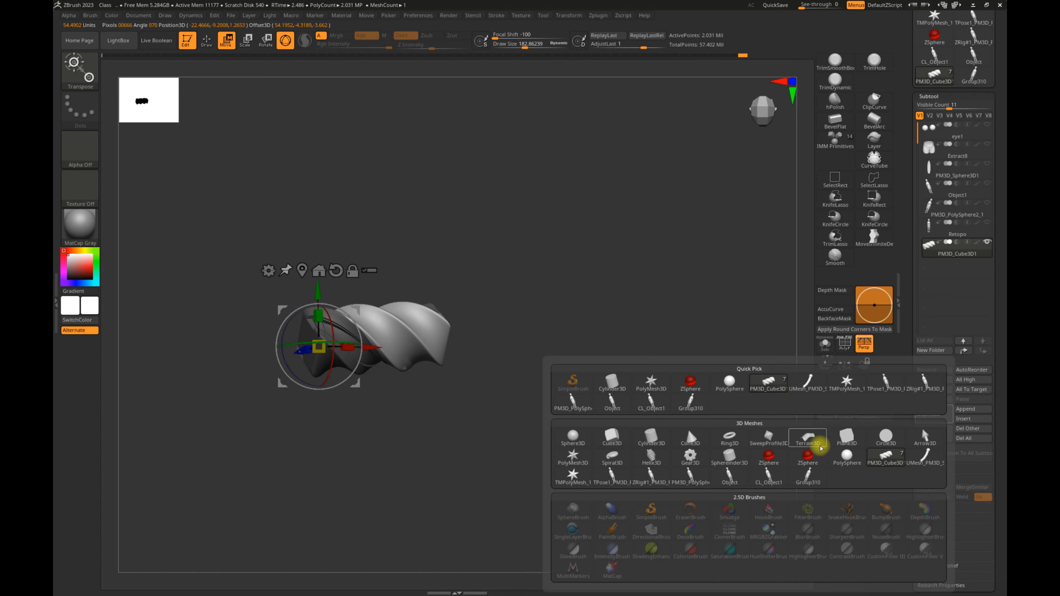
{"action": "left_click", "coordinate": [651, 436]}
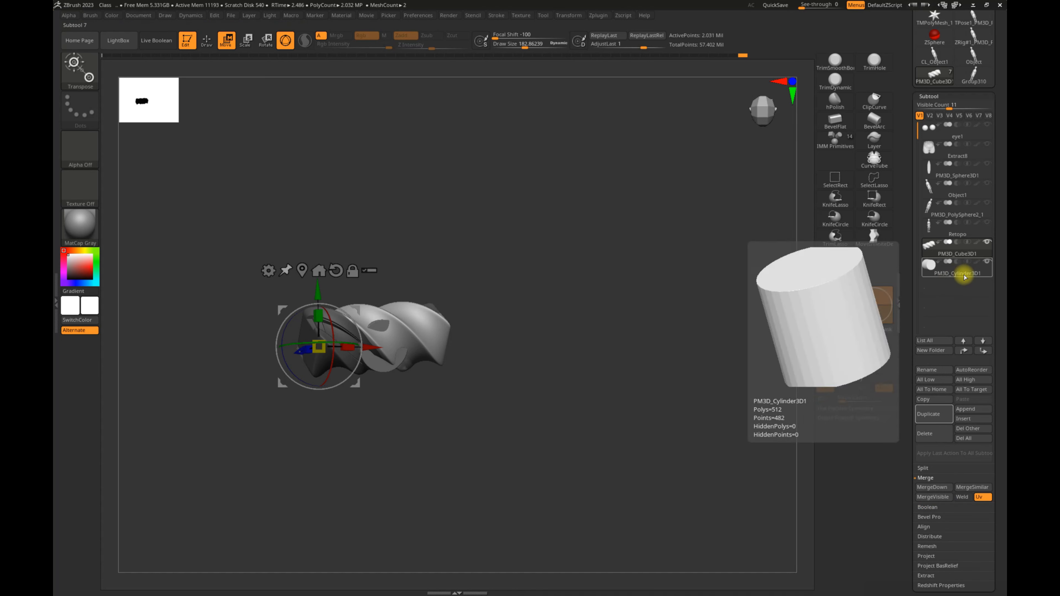
{"action": "left_click", "coordinate": [955, 272]}
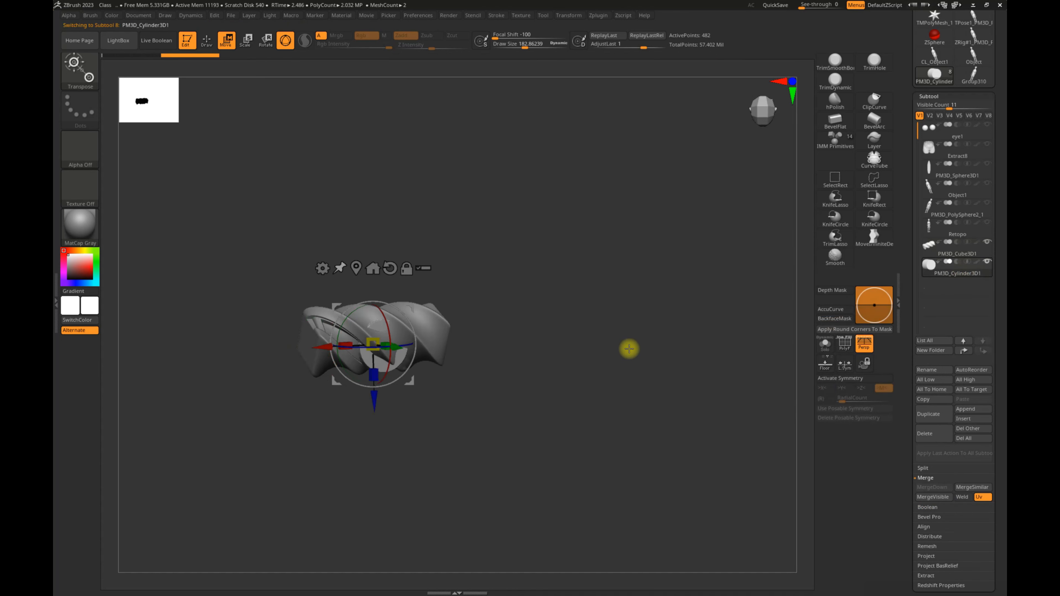
{"action": "left_click", "coordinate": [988, 242]}
Stretch the cylinder along its green axis into a long rod and subdivide it repeatedly.
{"action": "left_click_drag", "start_coordinate": [516, 393], "coordinate": [653, 367]}
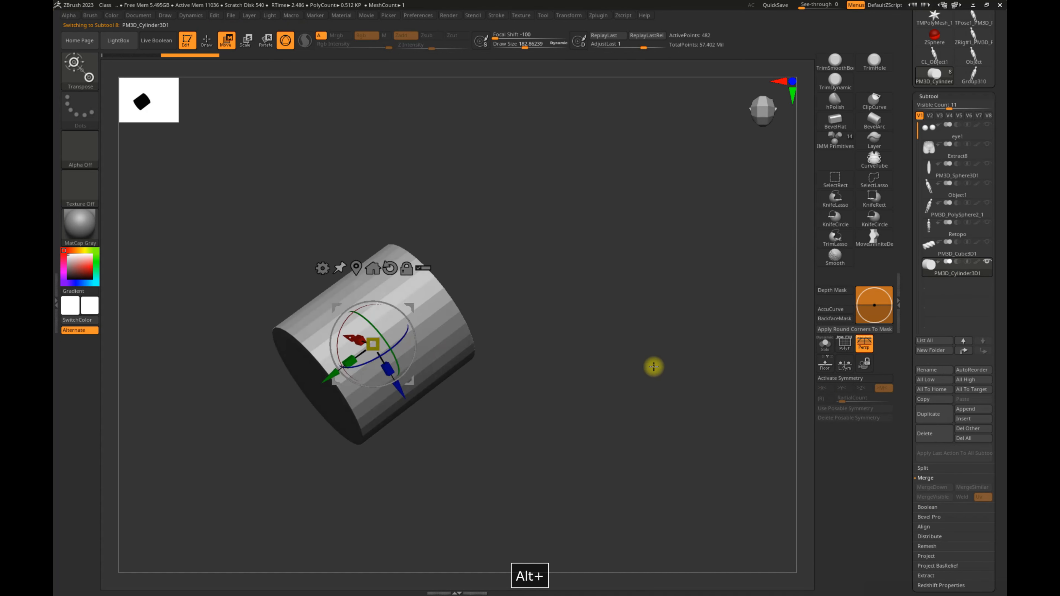
{"action": "left_click_drag", "start_coordinate": [350, 362], "coordinate": [238, 486]}
{"action": "left_click_drag", "start_coordinate": [601, 422], "coordinate": [562, 402], "text": "alt"}
{"action": "left_click_drag", "start_coordinate": [351, 362], "coordinate": [327, 384]}
{"action": "left_click_drag", "start_coordinate": [619, 404], "coordinate": [647, 394], "text": "alt"}
{"action": "key", "text": "ctrl+d"}
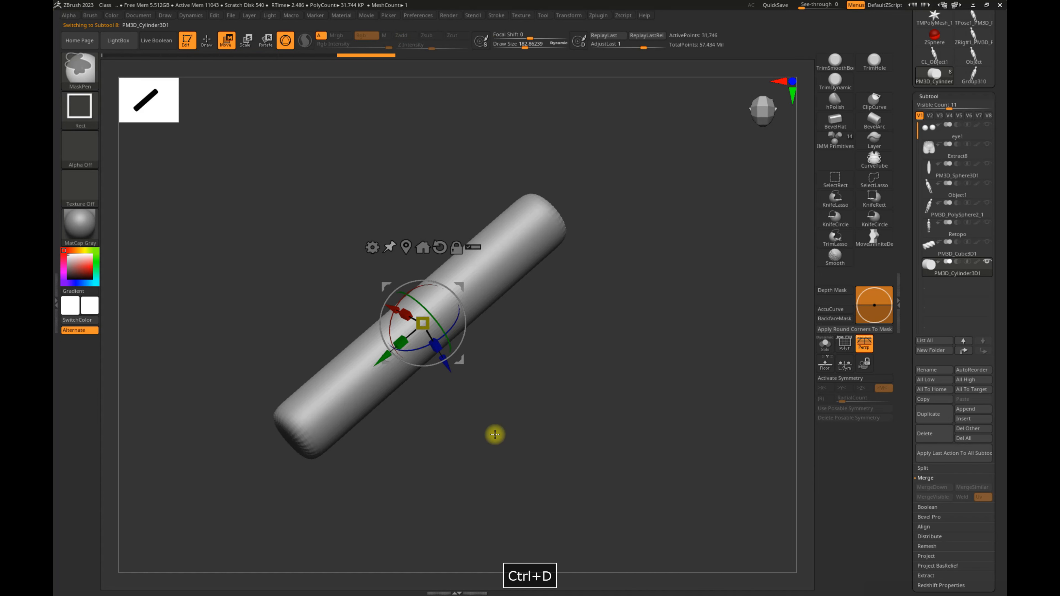
{"action": "key", "text": "ctrl+d"}
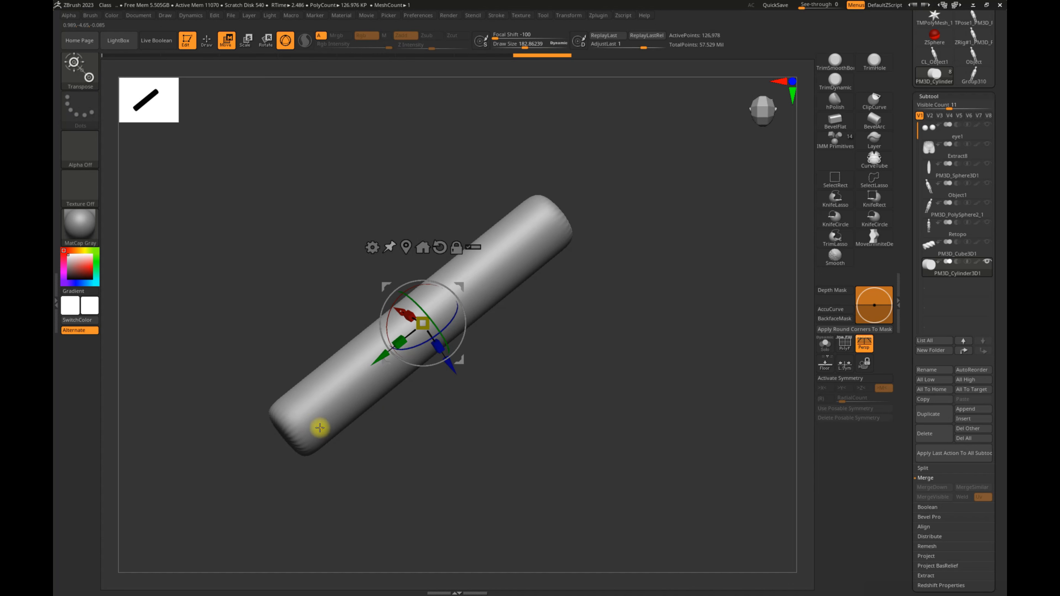
Mask about half of the long cylinder topologically, starting from one end.
{"action": "left_click_drag", "start_coordinate": [297, 431], "coordinate": [553, 209], "text": "ctrl"}
{"action": "mouse_move", "coordinate": [663, 317]}
{"action": "left_mouse_down", "text": "alt"}
{"action": "mouse_move", "coordinate": [643, 341]}
{"action": "mouse_move", "coordinate": [677, 334]}
{"action": "left_mouse_up", "text": "alt"}
{"action": "left_click_drag", "start_coordinate": [644, 332], "coordinate": [436, 370]}
{"action": "left_click_drag", "start_coordinate": [524, 422], "coordinate": [522, 390]}
{"action": "left_click_drag", "start_coordinate": [447, 371], "coordinate": [461, 354]}
{"action": "left_click_drag", "start_coordinate": [563, 401], "coordinate": [606, 359], "text": "alt"}
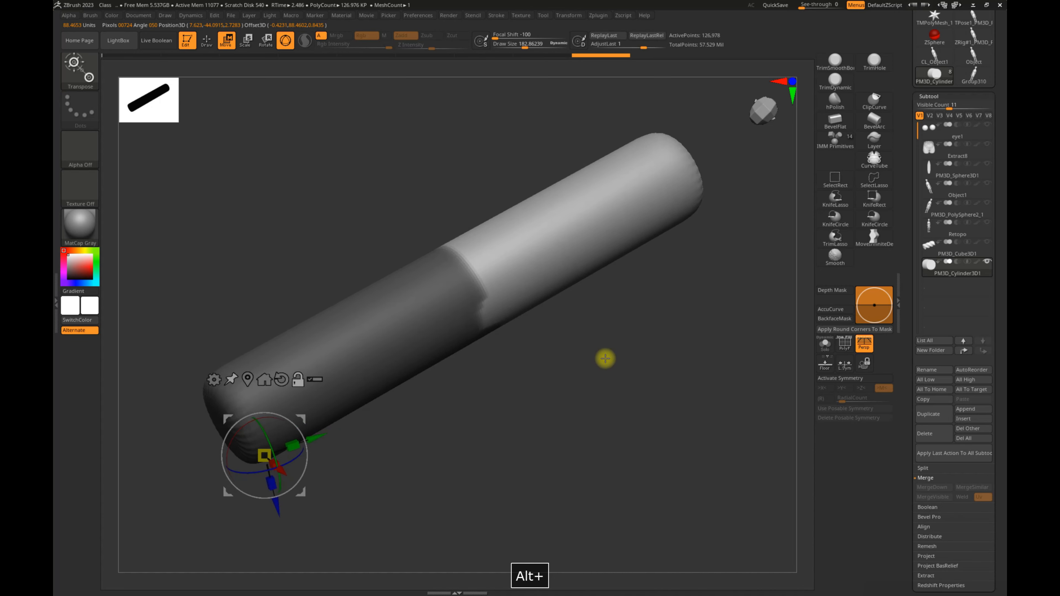
Examine the half-masked cylinder and its mask border from several angles.
{"action": "left_click_drag", "start_coordinate": [542, 393], "coordinate": [543, 368], "text": "alt"}
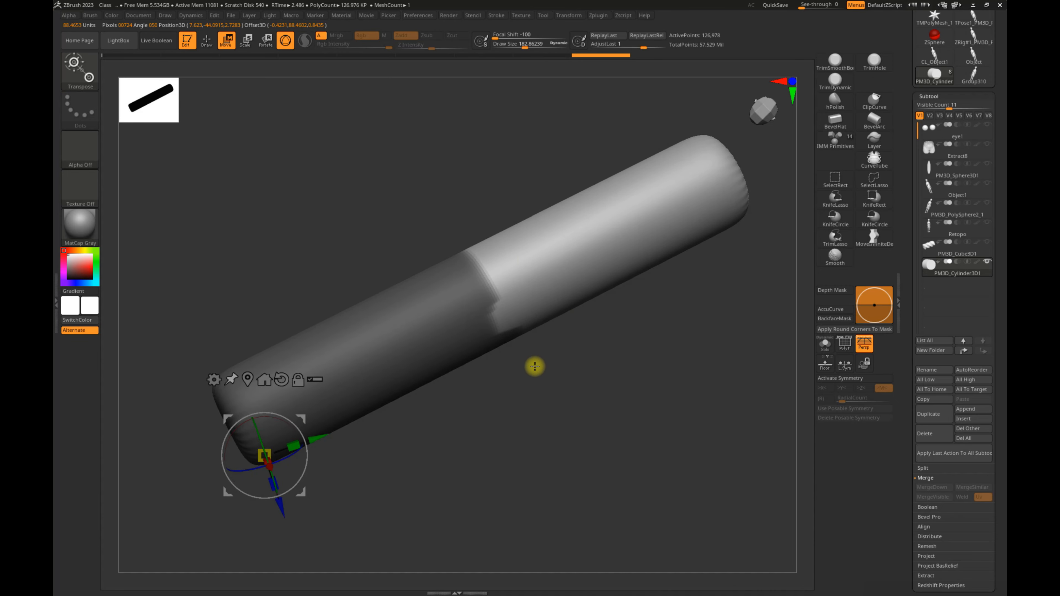
{"action": "left_click_drag", "start_coordinate": [519, 405], "coordinate": [506, 395]}
{"action": "left_click_drag", "start_coordinate": [371, 461], "coordinate": [545, 355]}
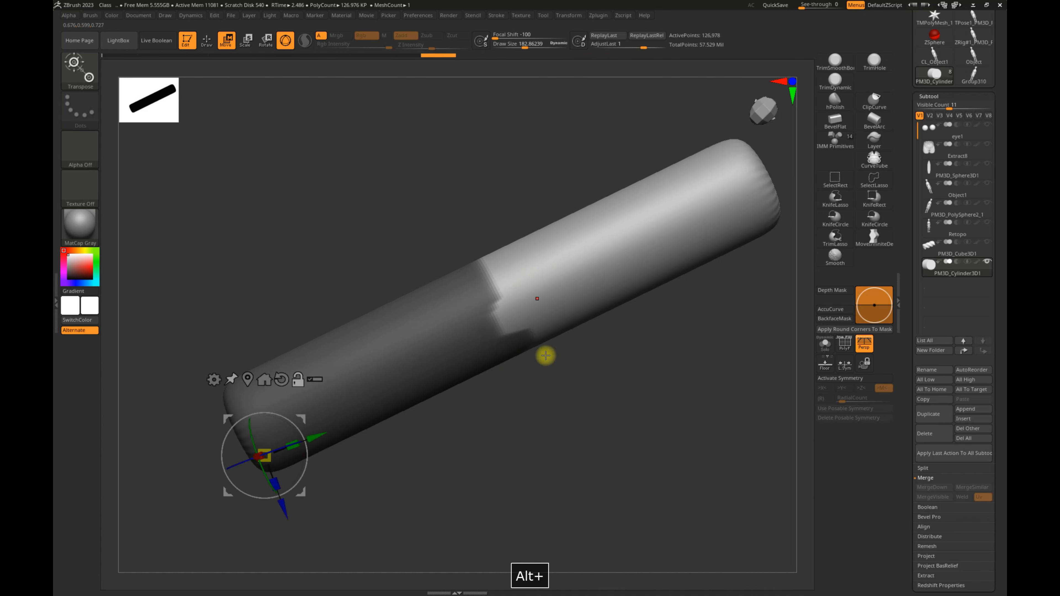
{"action": "left_click_drag", "start_coordinate": [322, 435], "coordinate": [558, 318], "text": "alt"}
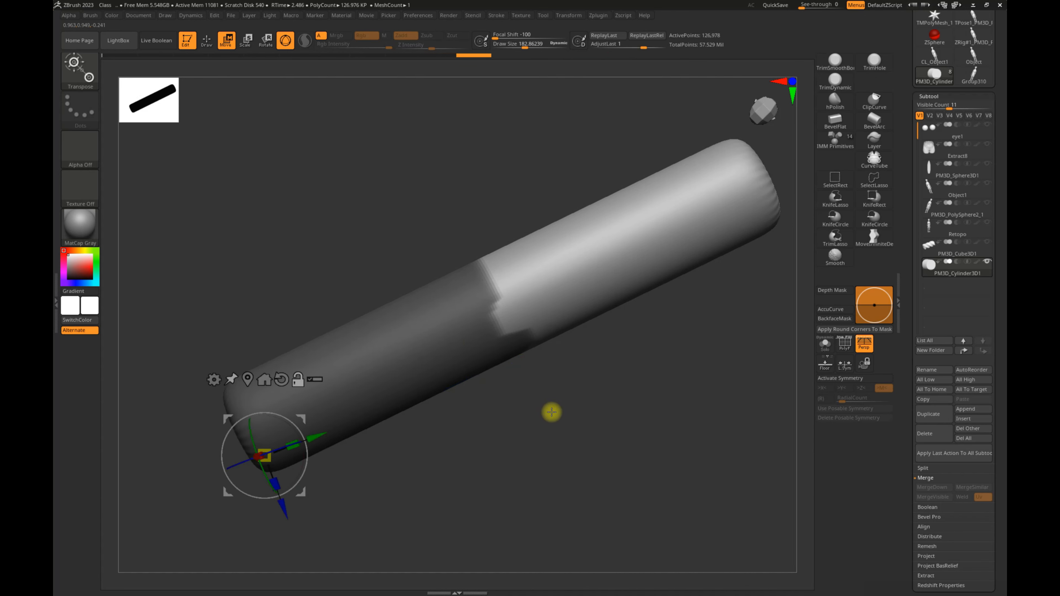
{"action": "left_click_drag", "start_coordinate": [321, 432], "coordinate": [535, 277], "text": "alt"}
{"action": "left_click_drag", "start_coordinate": [526, 419], "coordinate": [526, 355], "text": "alt"}
{"action": "left_click_drag", "start_coordinate": [616, 367], "coordinate": [587, 443]}
{"action": "left_click_drag", "start_coordinate": [643, 383], "coordinate": [705, 442], "text": "alt"}
{"action": "left_click_drag", "start_coordinate": [705, 442], "coordinate": [685, 411]}
Place the gizmo at the cylinder's mask border and undo the accidental last edit.
{"action": "left_click_drag", "start_coordinate": [596, 330], "coordinate": [610, 349], "text": "alt"}
{"action": "mouse_move", "coordinate": [492, 339]}
{"action": "left_mouse_down"}
{"action": "mouse_move", "coordinate": [504, 351]}
{"action": "mouse_move", "coordinate": [467, 318]}
{"action": "mouse_move", "coordinate": [494, 339]}
{"action": "left_mouse_up"}
{"action": "key", "text": "ctrl+z"}
{"action": "left_click_drag", "start_coordinate": [690, 332], "coordinate": [582, 320], "text": "alt"}
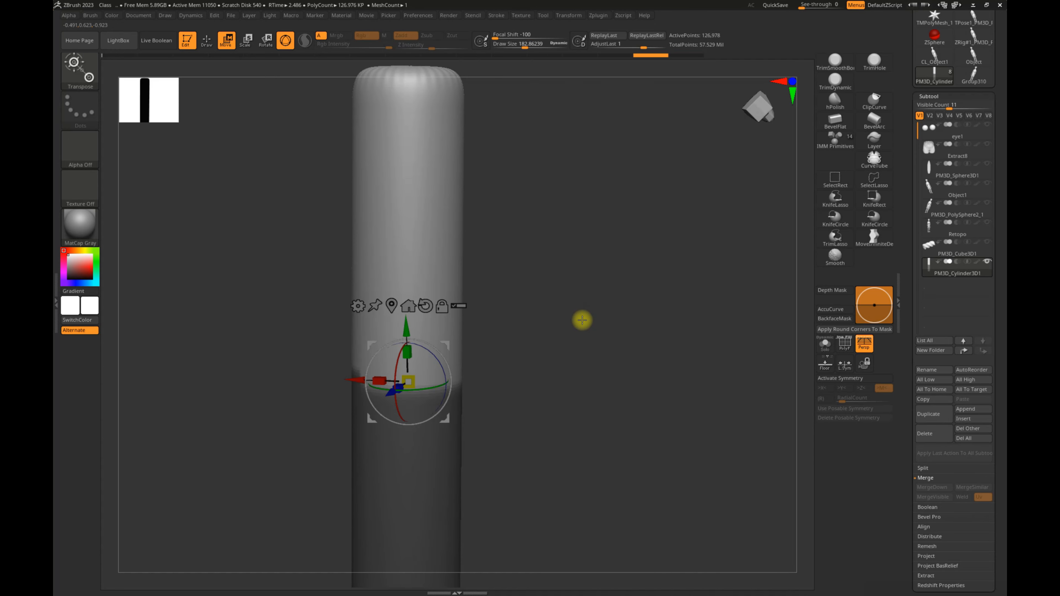
{"action": "left_click_drag", "start_coordinate": [579, 379], "coordinate": [632, 285], "text": "alt"}
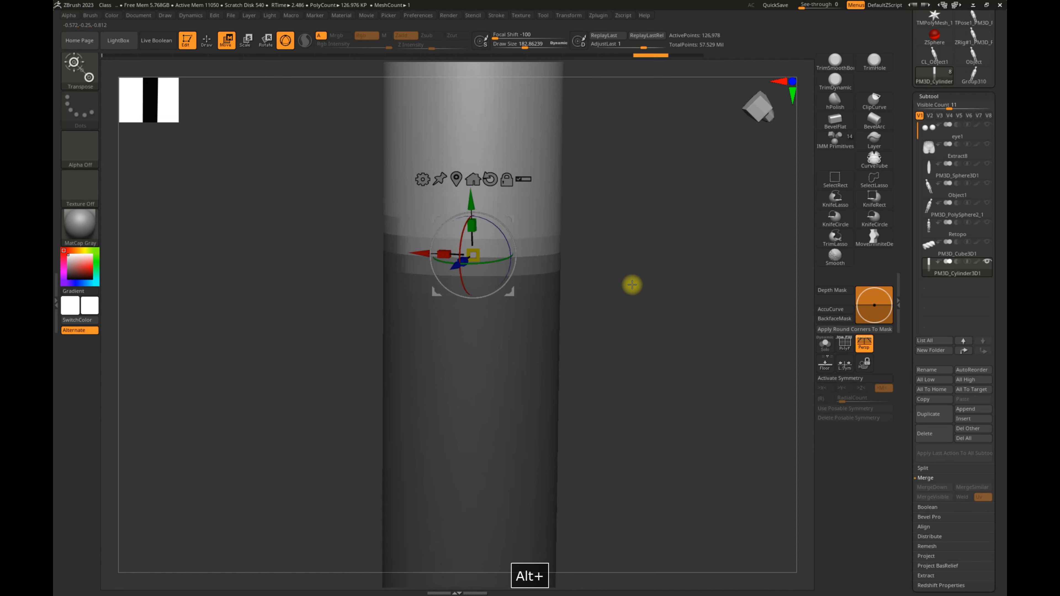
{"action": "left_click_drag", "start_coordinate": [653, 241], "coordinate": [647, 246], "text": "alt"}
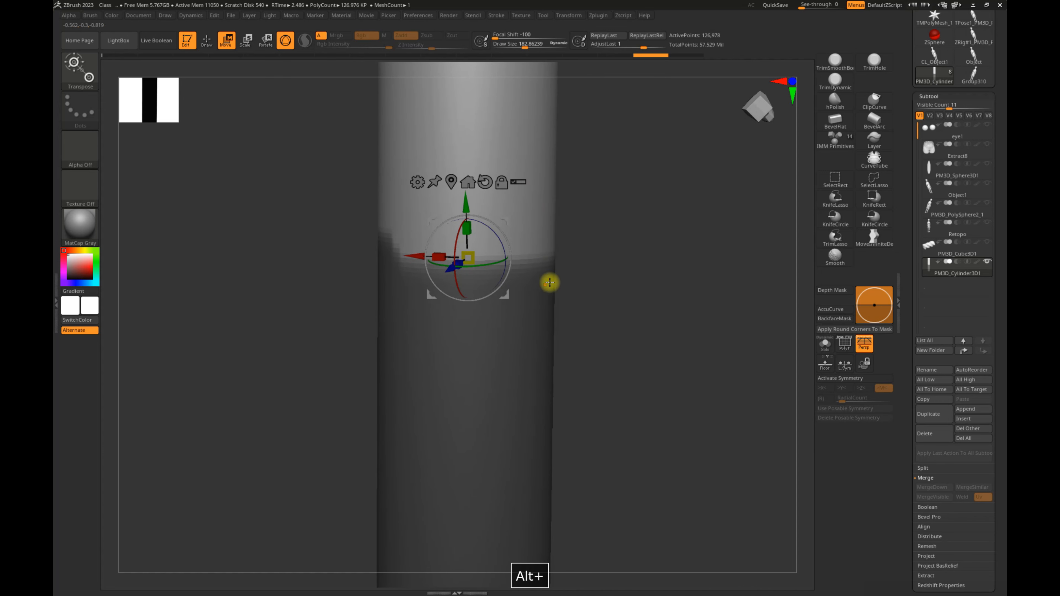
{"action": "left_click_drag", "start_coordinate": [713, 345], "coordinate": [689, 345], "text": "alt"}
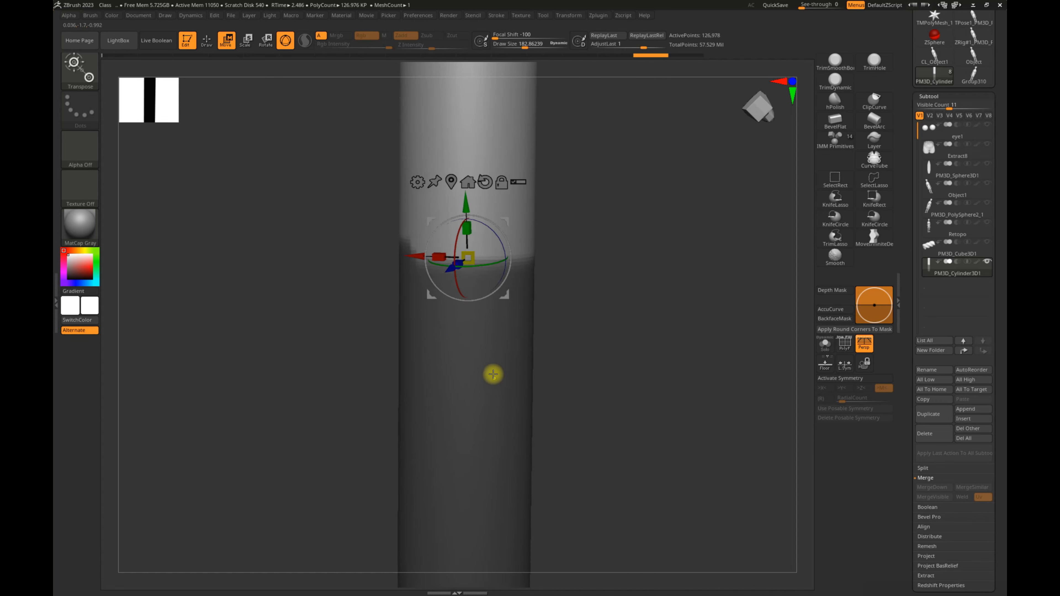
Blur the mask's edge on the cylinder to soften its transition.
{"action": "left_click", "coordinate": [493, 369], "text": "ctrl"}
{"action": "left_click", "coordinate": [499, 369], "text": "ctrl"}
{"action": "left_click", "coordinate": [601, 346], "text": "ctrl"}
{"action": "left_click_drag", "start_coordinate": [602, 346], "coordinate": [535, 347]}
{"action": "left_click_drag", "start_coordinate": [617, 322], "coordinate": [521, 286]}
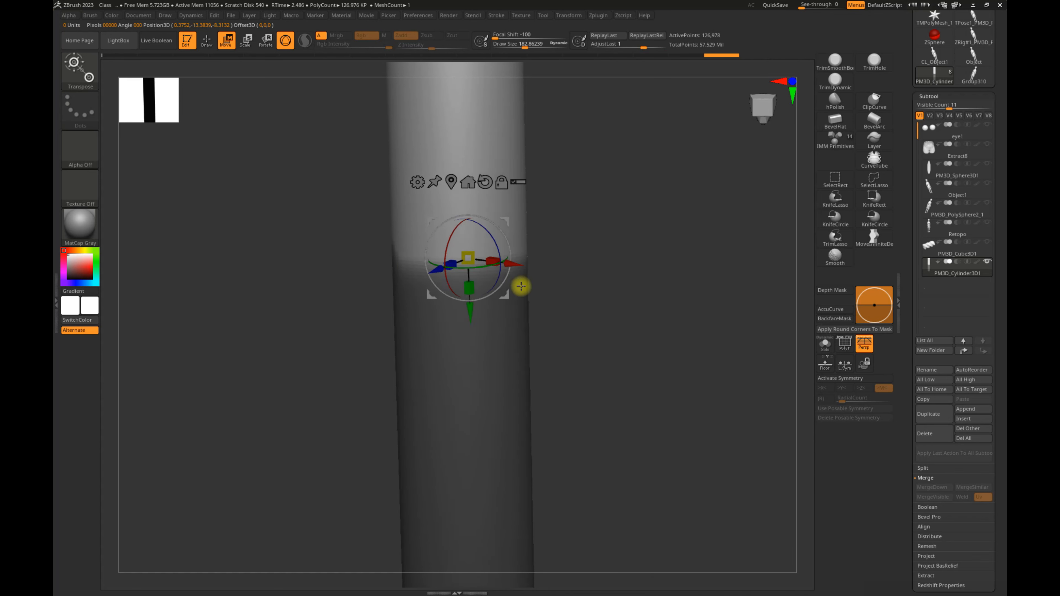
{"action": "left_click_drag", "start_coordinate": [693, 314], "coordinate": [723, 310]}
{"action": "left_click_drag", "start_coordinate": [633, 319], "coordinate": [603, 320]}
Sharpen the cylinder's mask edge several times and blur it once more.
{"action": "left_click", "coordinate": [455, 387], "text": "ctrl"}
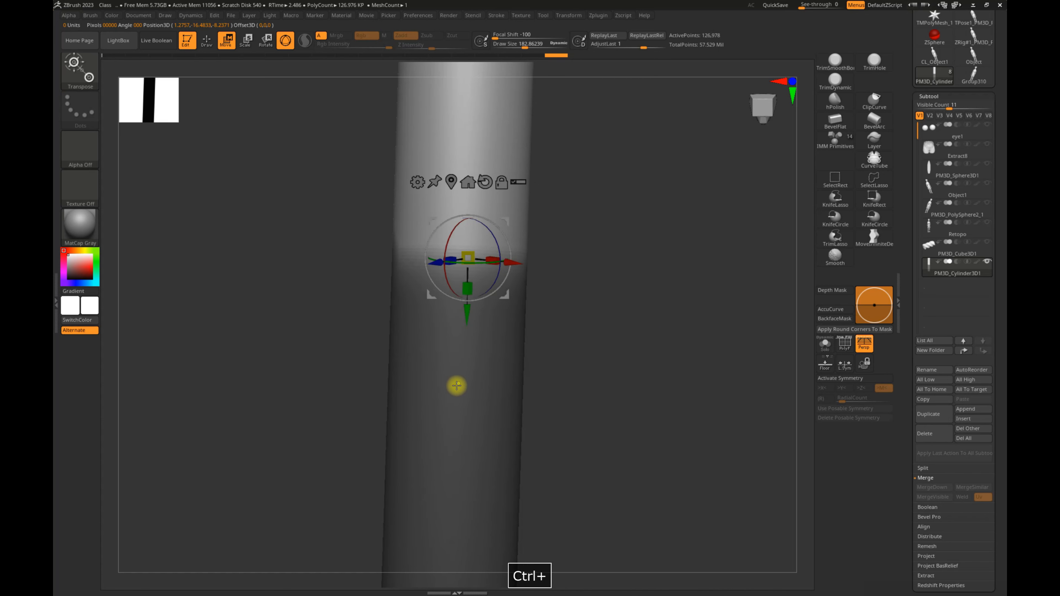
{"action": "left_click", "coordinate": [457, 393], "text": "ctrl+alt"}
{"action": "left_click", "coordinate": [456, 392], "text": "ctrl+alt"}
{"action": "left_click", "coordinate": [455, 389], "text": "ctrl+alt"}
{"action": "left_click", "coordinate": [460, 387], "text": "ctrl+alt"}
{"action": "left_click", "coordinate": [460, 383], "text": "ctrl+alt"}
{"action": "left_click", "coordinate": [470, 385], "text": "ctrl"}
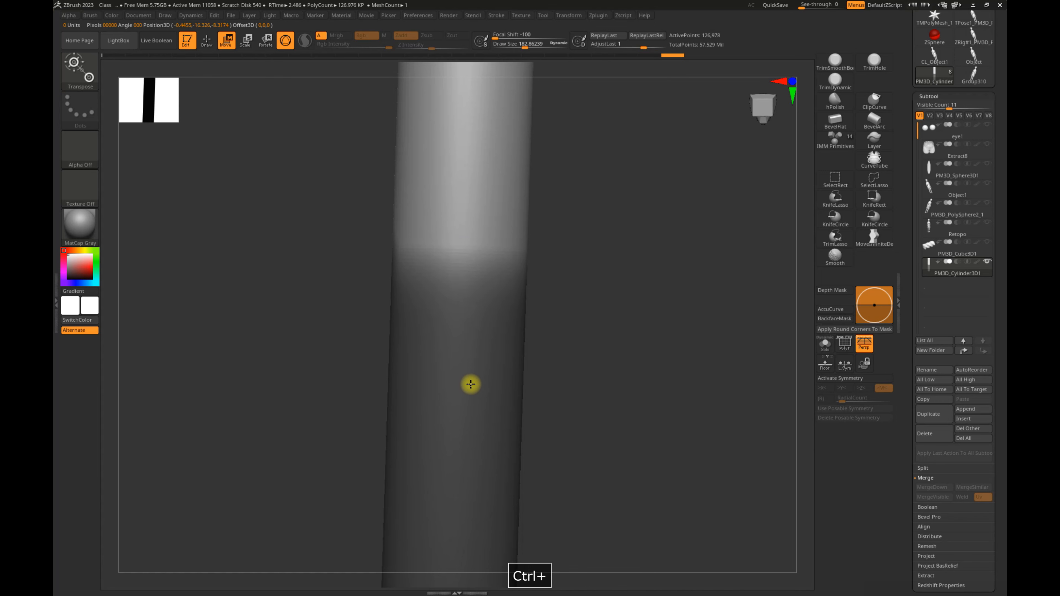
Bend the cylinder at the mask border by rotating its unmasked half, and shift that half slightly.
{"action": "left_click_drag", "start_coordinate": [651, 311], "coordinate": [653, 332]}
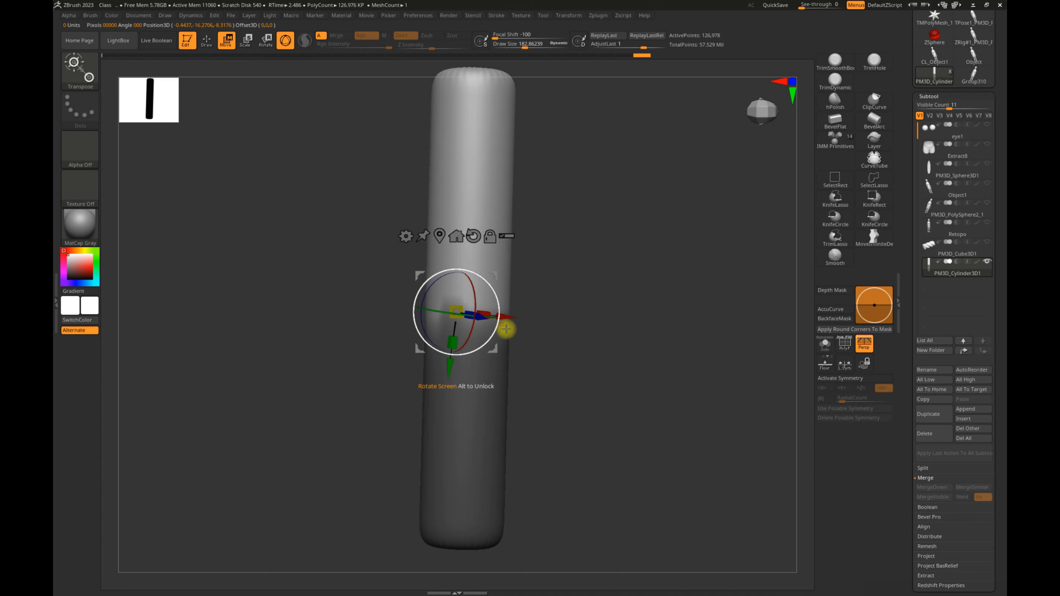
{"action": "left_click_drag", "start_coordinate": [587, 372], "coordinate": [593, 322]}
{"action": "left_click_drag", "start_coordinate": [544, 297], "coordinate": [506, 301]}
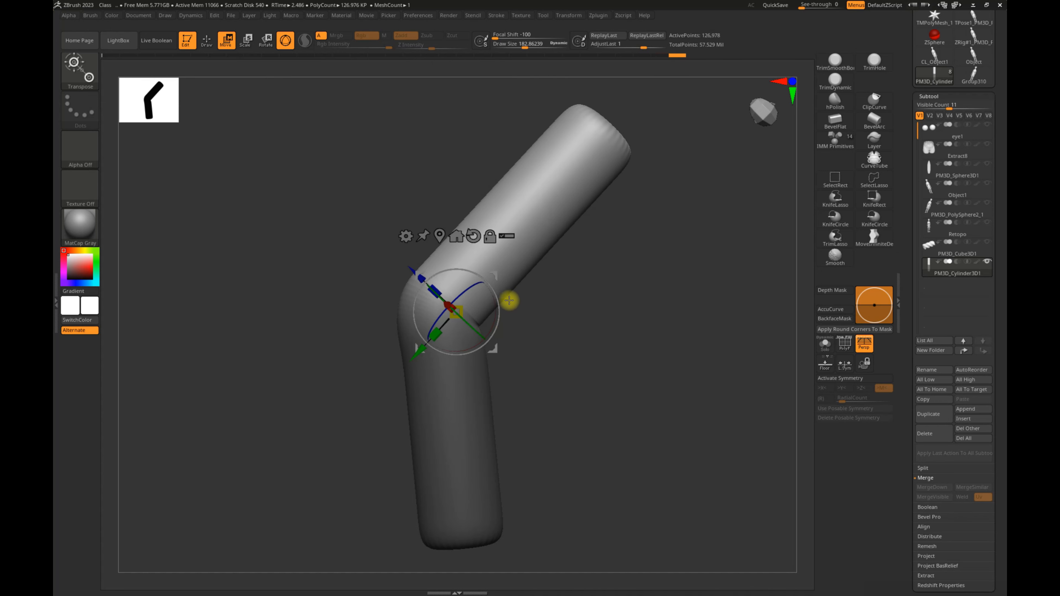
{"action": "left_click_drag", "start_coordinate": [580, 313], "coordinate": [583, 314]}
{"action": "mouse_move", "coordinate": [495, 275]}
{"action": "left_mouse_down"}
{"action": "mouse_move", "coordinate": [507, 277]}
{"action": "mouse_move", "coordinate": [510, 261]}
{"action": "left_mouse_up"}
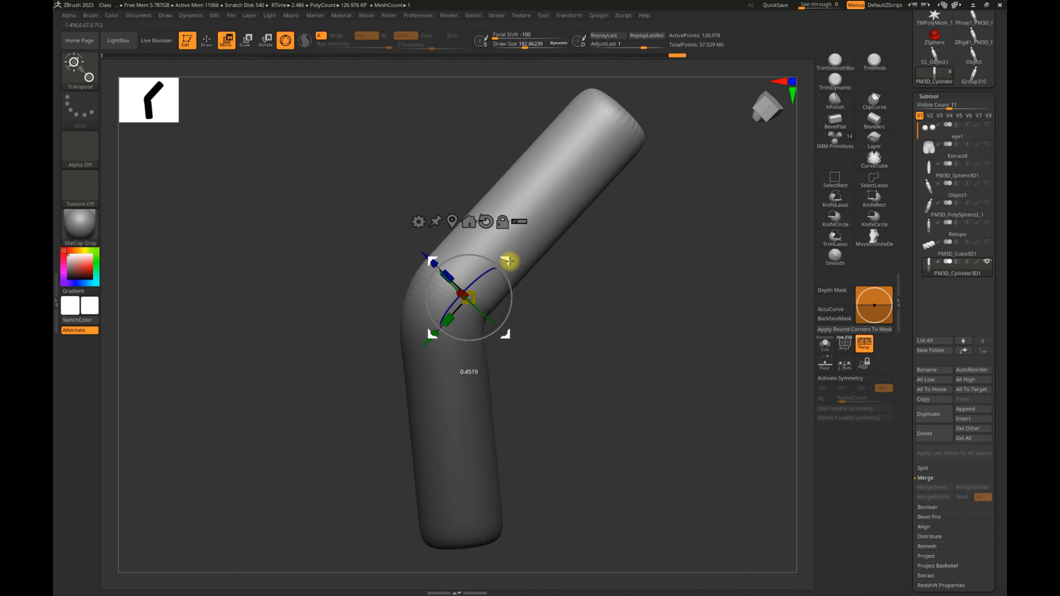
Try further mask blurring on the bent cylinder, and clear the mask completely.
{"action": "left_click_drag", "start_coordinate": [632, 299], "coordinate": [392, 261]}
{"action": "left_click", "coordinate": [377, 286], "text": "ctrl"}
{"action": "left_click", "coordinate": [373, 280], "text": "ctrl"}
{"action": "left_click", "coordinate": [368, 283], "text": "alt"}
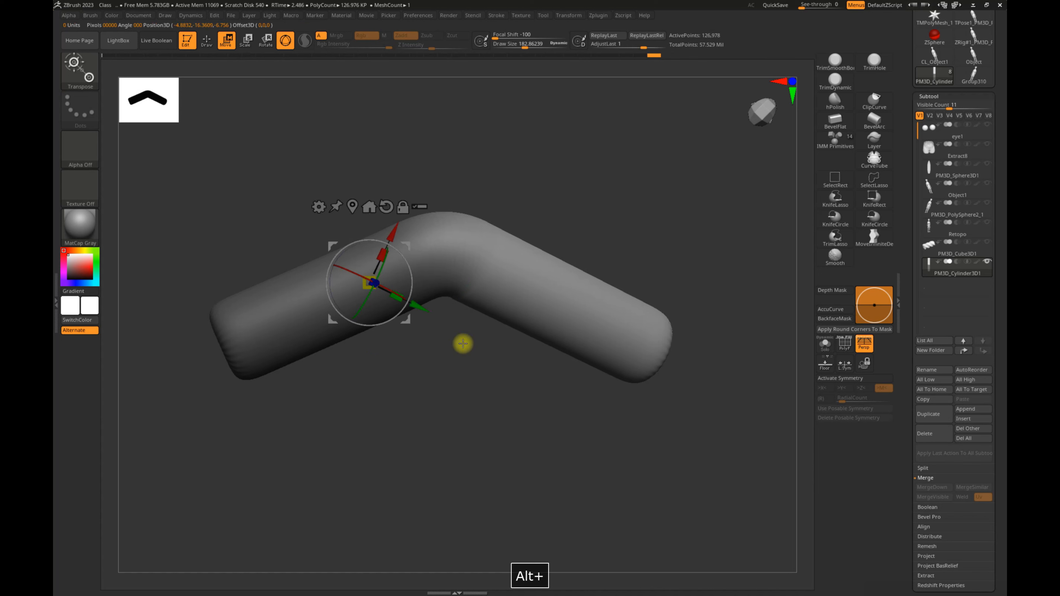
{"action": "key", "text": "ctrl+z"}
{"action": "left_click_drag", "start_coordinate": [490, 386], "coordinate": [590, 465], "text": "ctrl"}
{"action": "left_click_drag", "start_coordinate": [669, 467], "coordinate": [663, 457]}
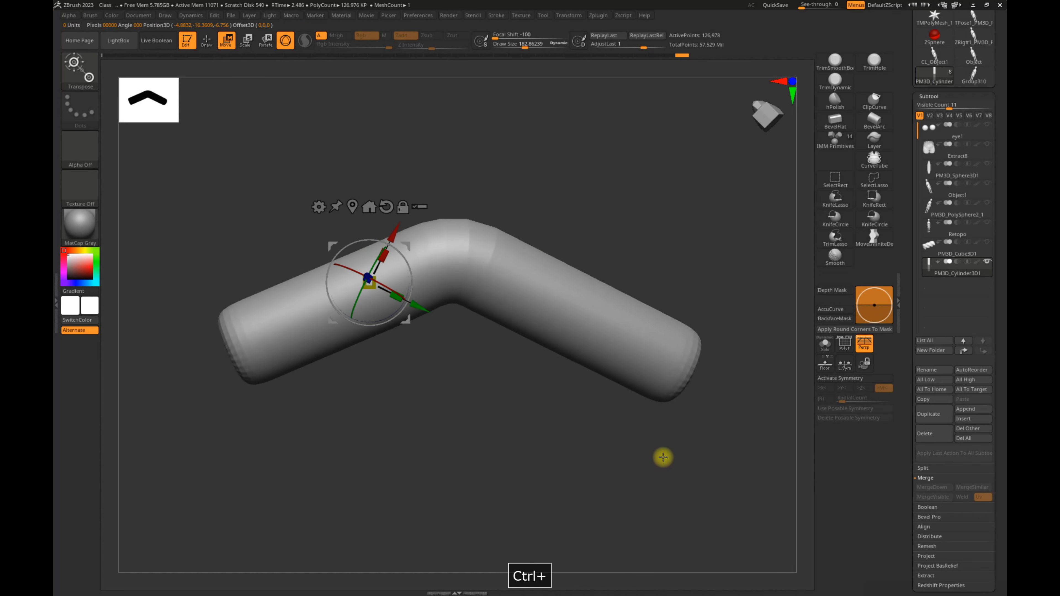
{"action": "left_click_drag", "start_coordinate": [574, 483], "coordinate": [546, 463], "text": "alt"}
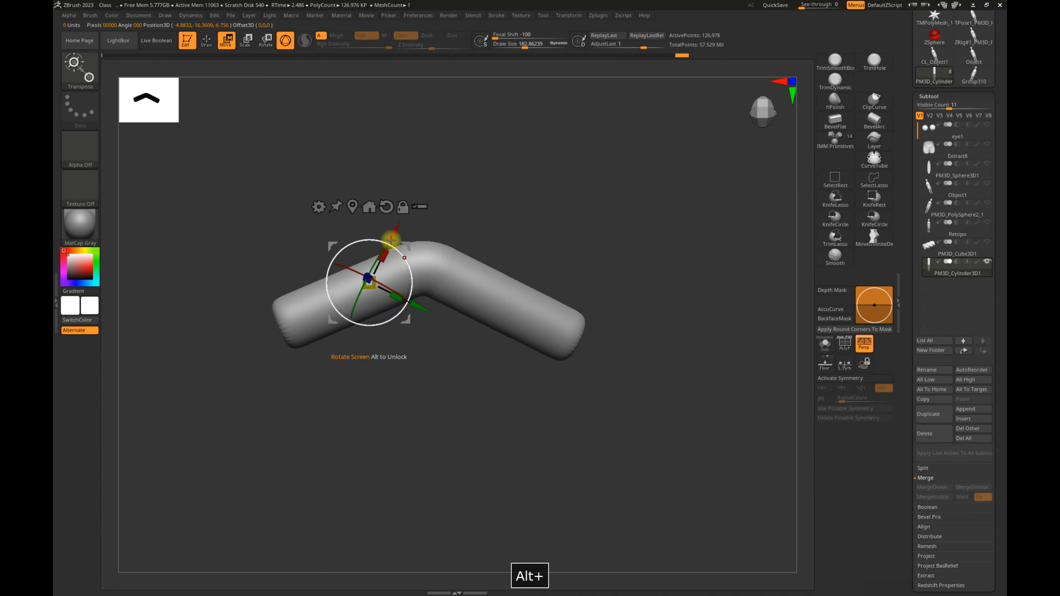